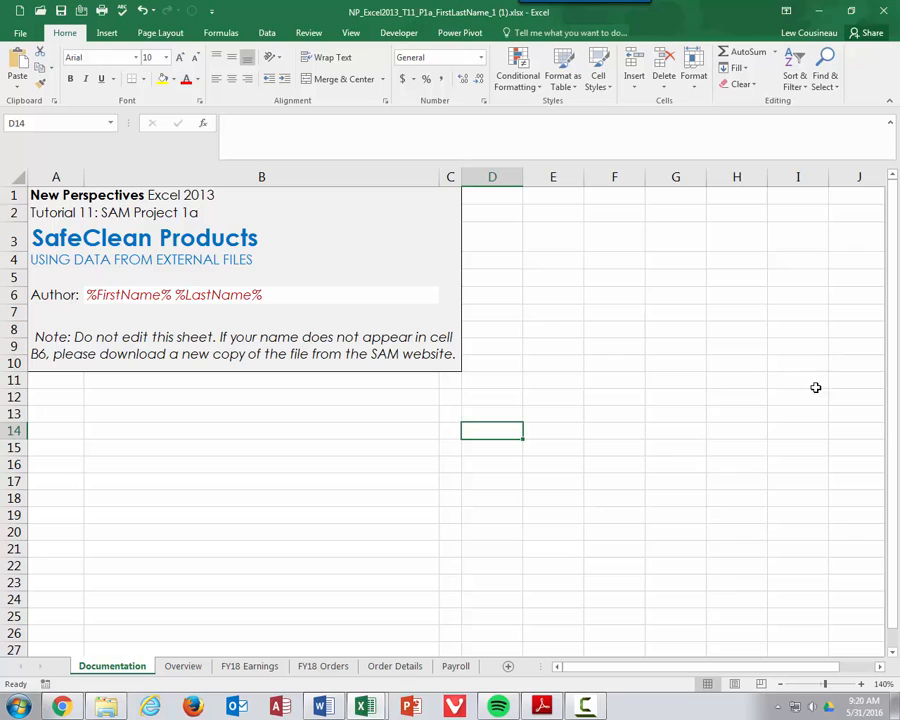
{"action": "left_click", "coordinate": [610, 454]}
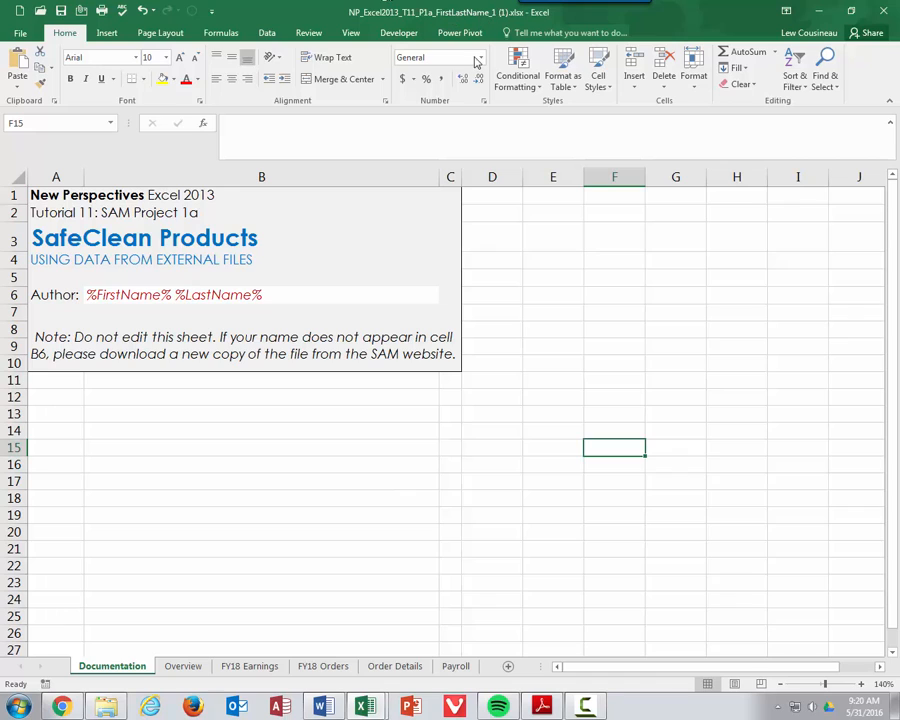
{"action": "left_click", "coordinate": [217, 514]}
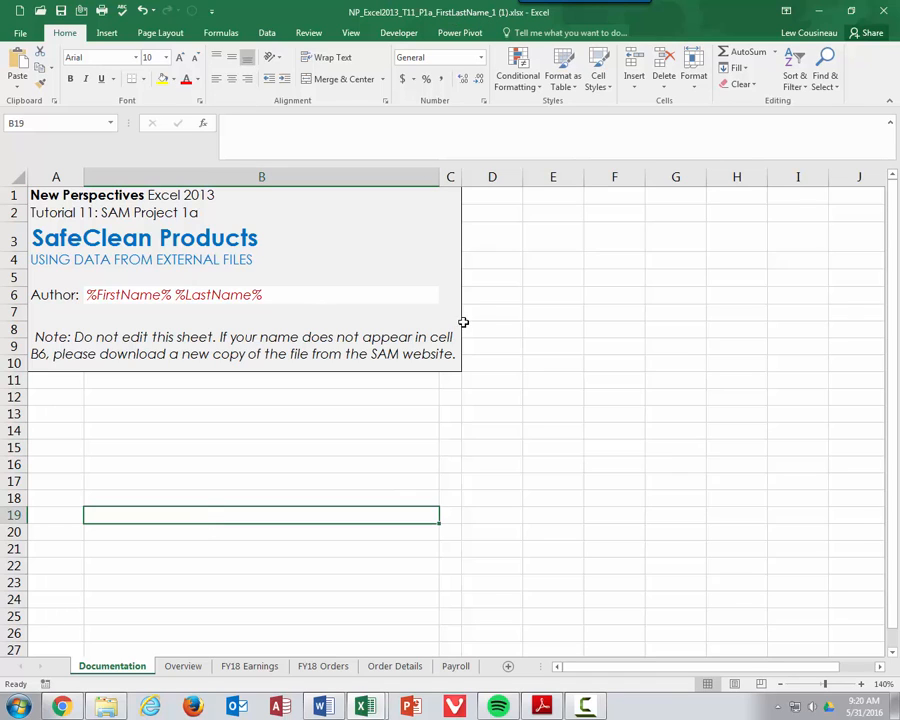
{"action": "left_click", "coordinate": [313, 462]}
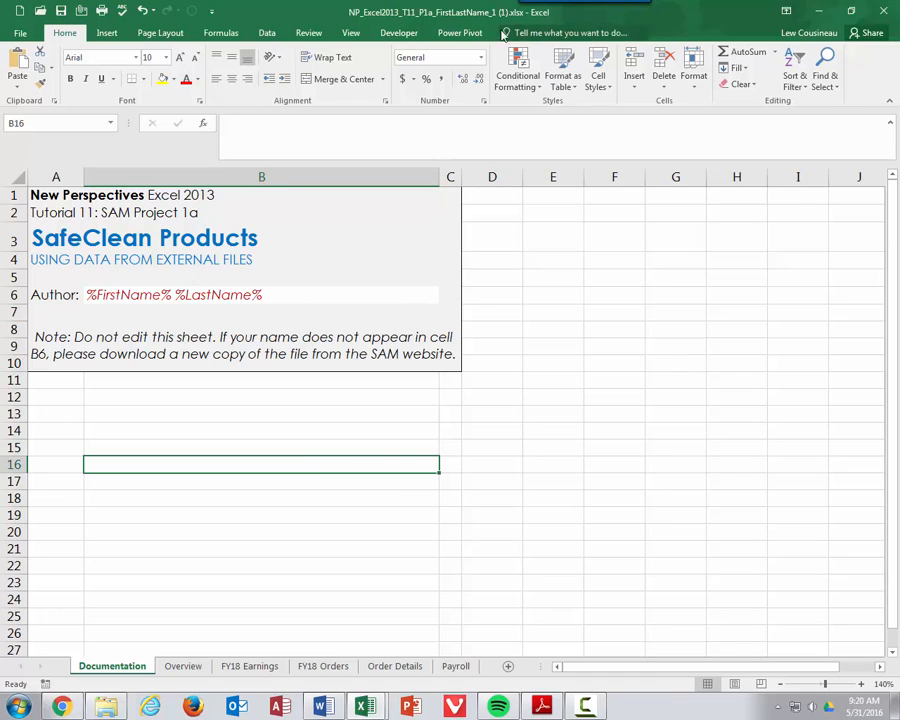
Step: Check in the ribbon customization options that the Developer tab is enabled, and accept the options
{"action": "left_click", "coordinate": [383, 37]}
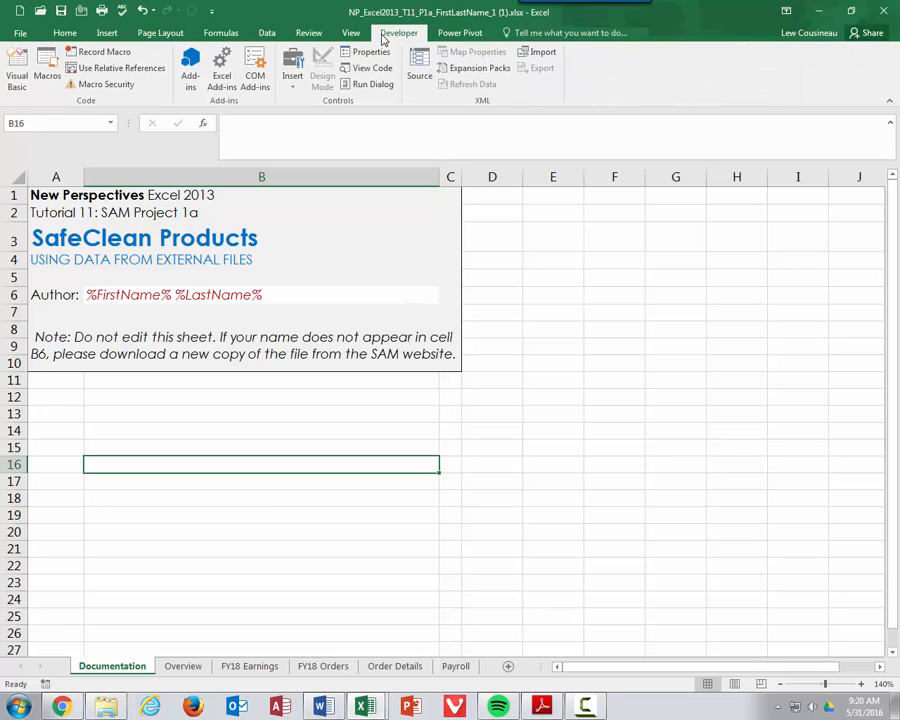
{"action": "left_click", "coordinate": [18, 34]}
{"action": "left_click", "coordinate": [48, 377]}
{"action": "left_click", "coordinate": [201, 172]}
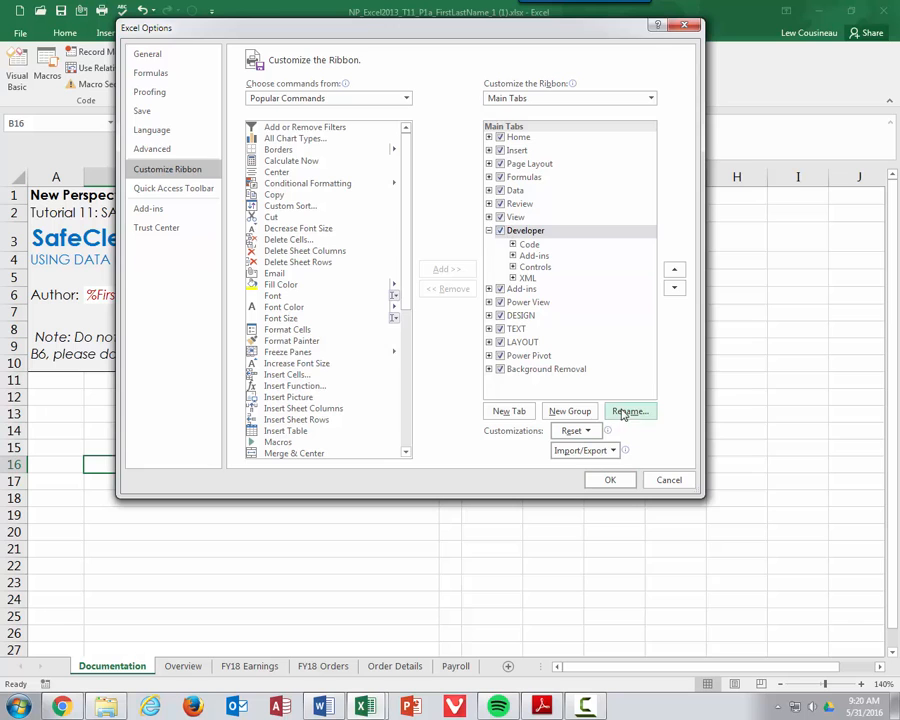
{"action": "left_click", "coordinate": [616, 481]}
Step: On the Overview sheet, start a text import of support_NP_E13_T11_P1a_Sales.txt from the Downloads folder
{"action": "left_click", "coordinate": [183, 667]}
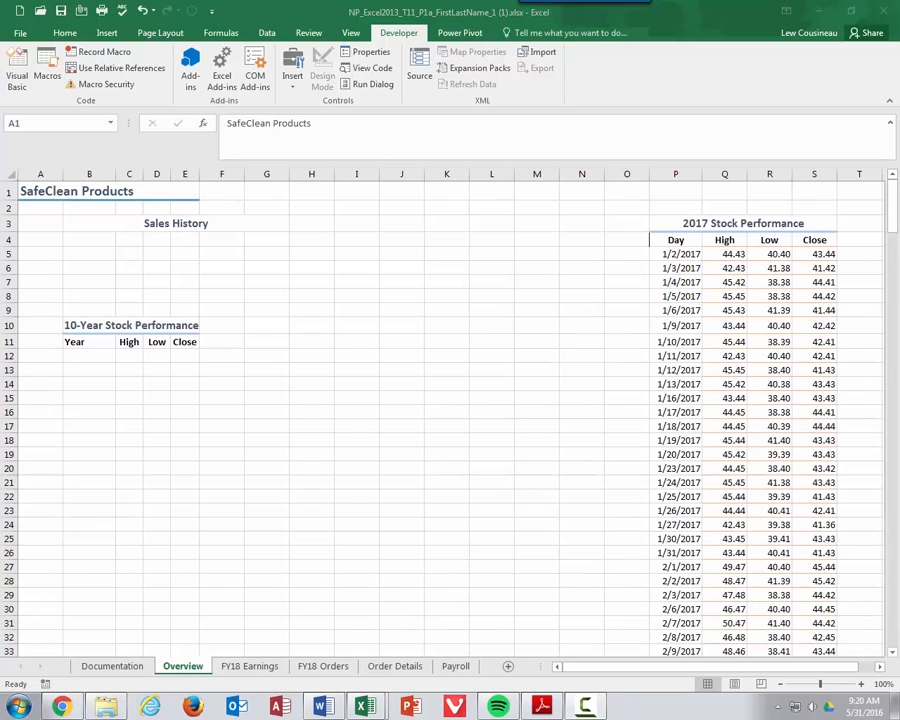
{"action": "left_click", "coordinate": [268, 33]}
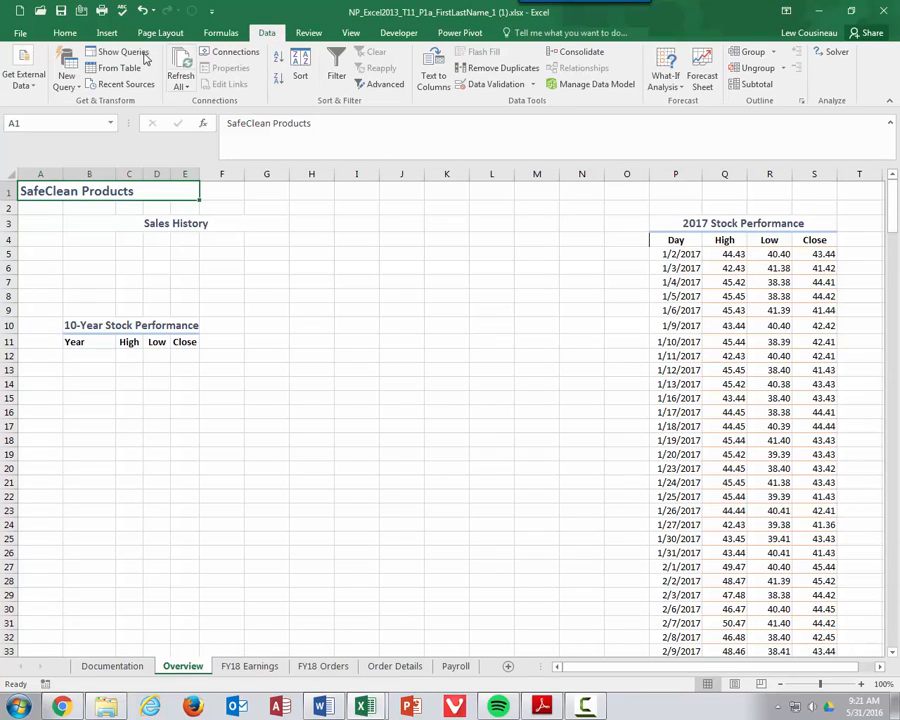
{"action": "left_click", "coordinate": [40, 88]}
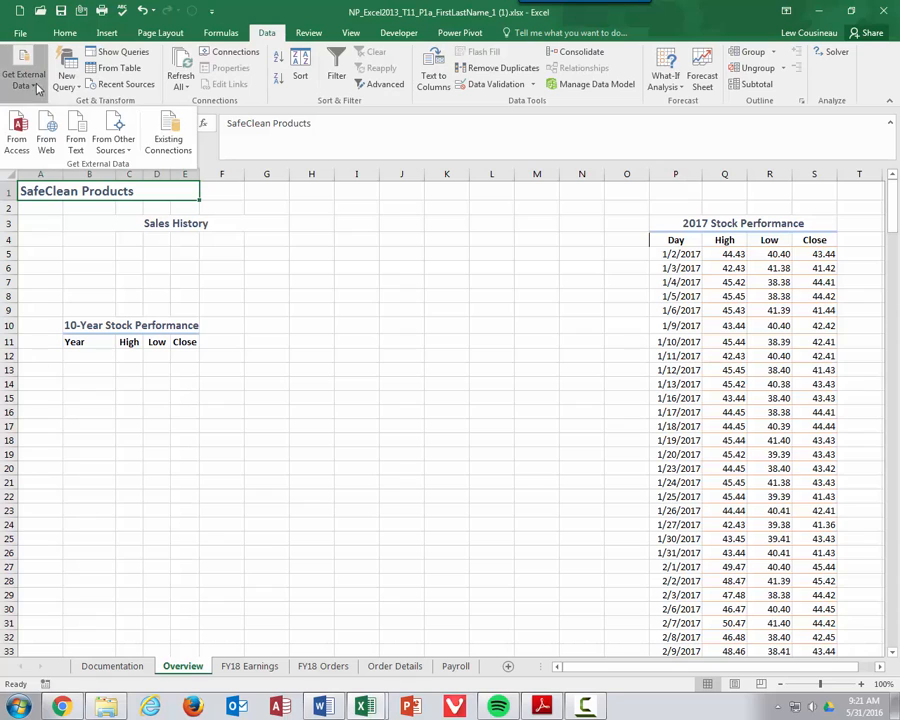
{"action": "left_click", "coordinate": [82, 133]}
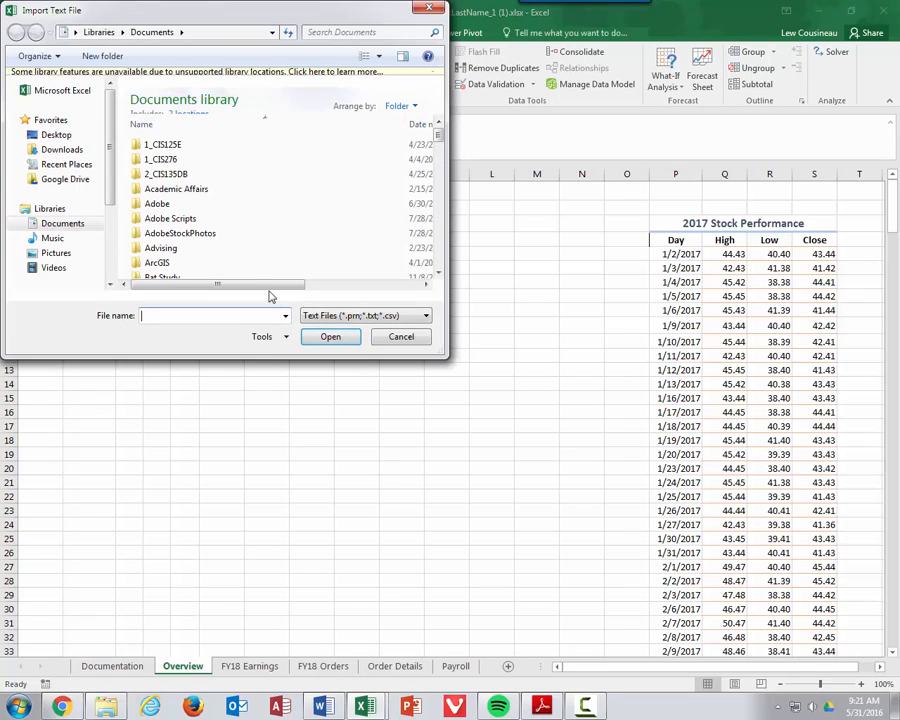
{"action": "left_click", "coordinate": [66, 162]}
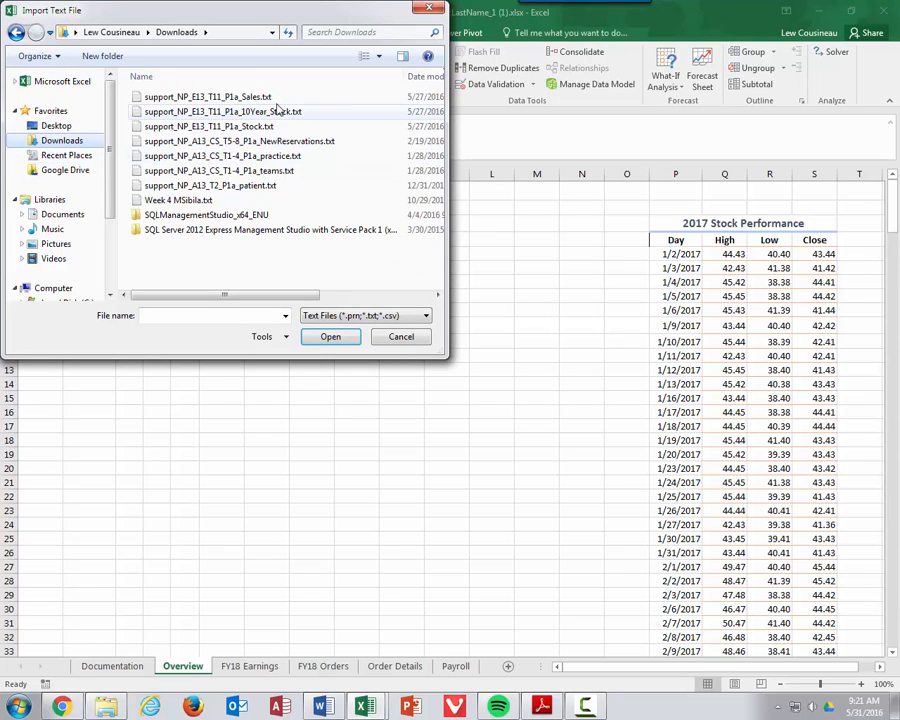
{"action": "left_click", "coordinate": [331, 337]}
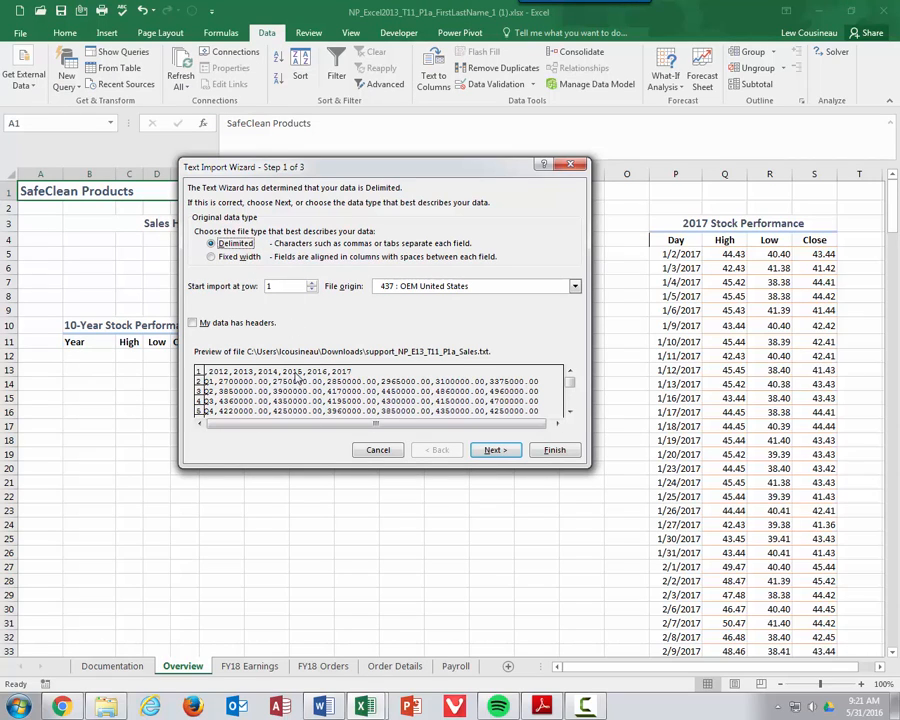
Step: Mark the delimited sales data as having headers and use comma instead of tab as the delimiter
{"action": "left_click", "coordinate": [193, 323]}
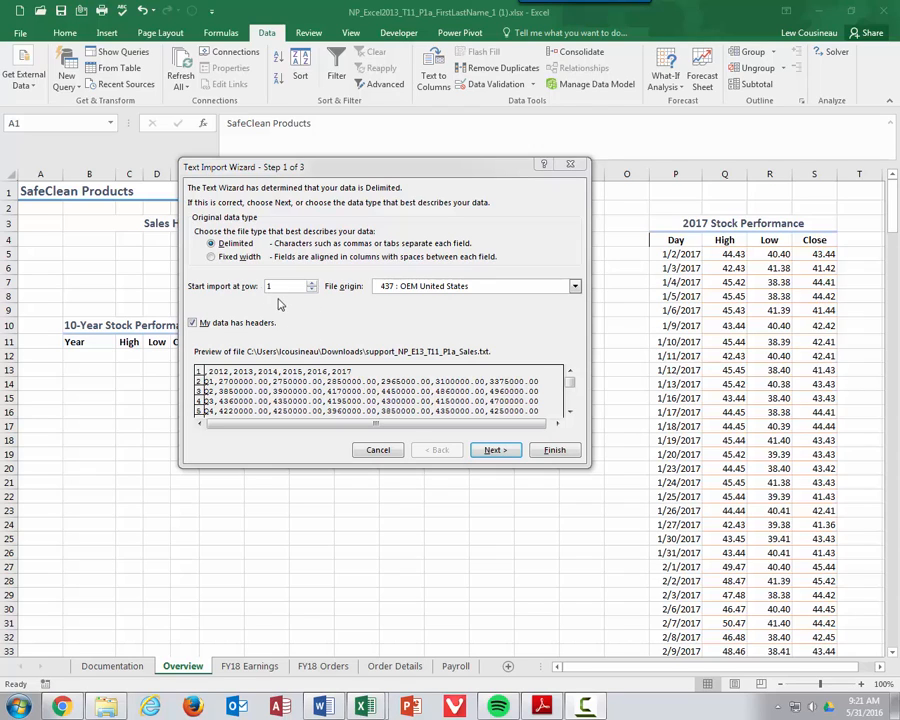
{"action": "left_click", "coordinate": [506, 451]}
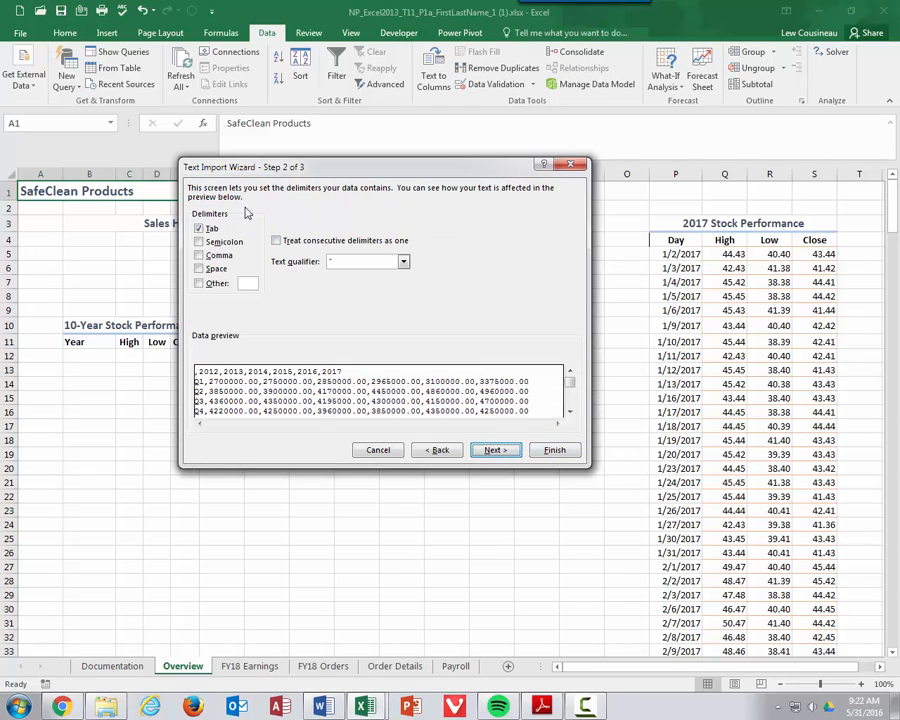
{"action": "left_click", "coordinate": [198, 229]}
{"action": "left_click", "coordinate": [199, 256]}
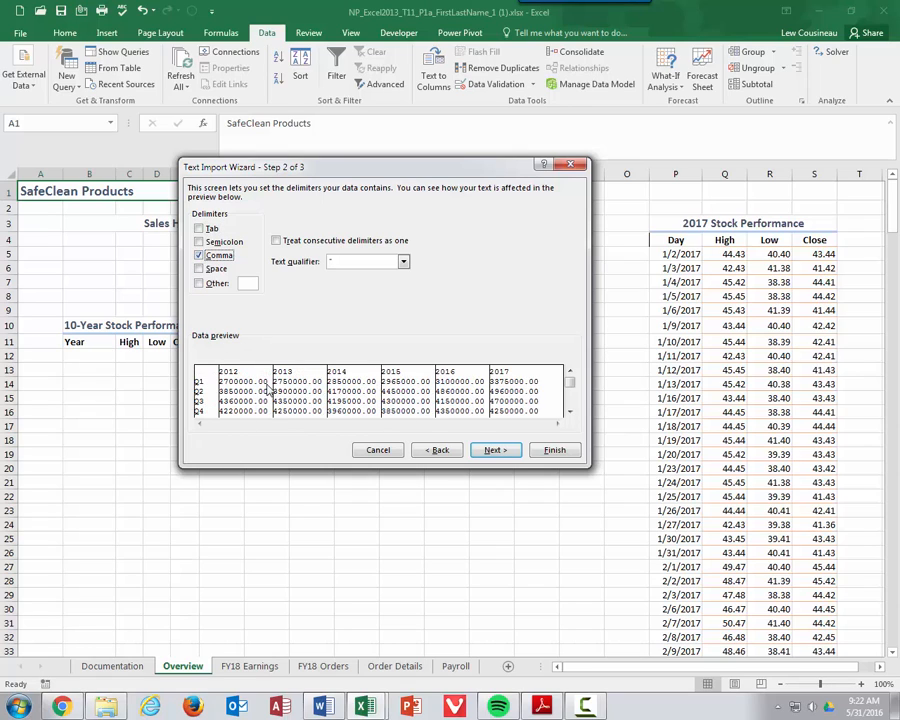
{"action": "left_click", "coordinate": [494, 451]}
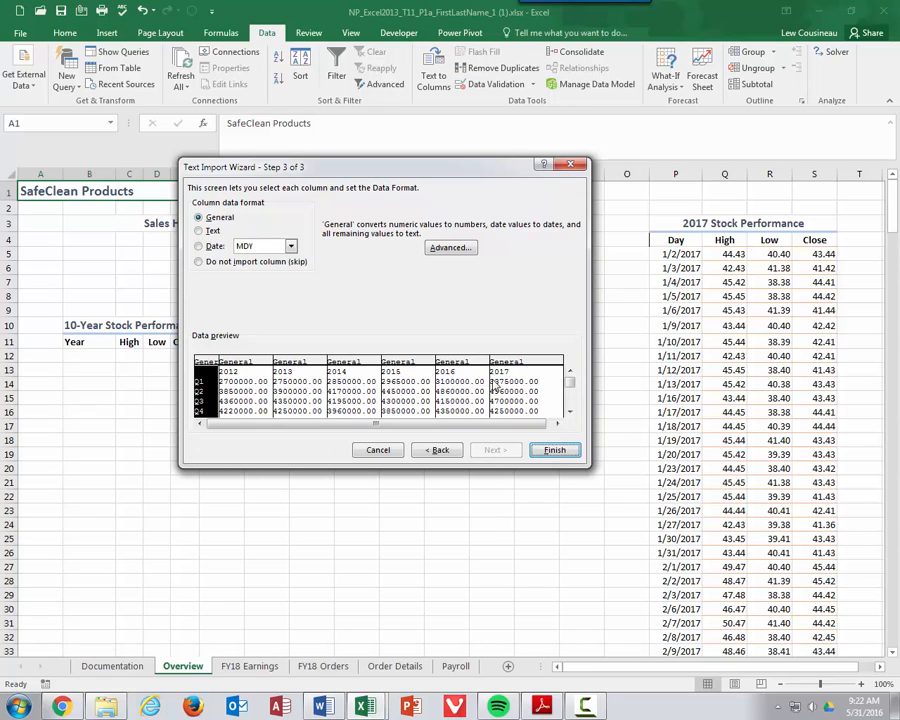
Step: Exclude the 2012 column from the import and set the first column with the quarter labels to Text format
{"action": "left_click", "coordinate": [257, 364]}
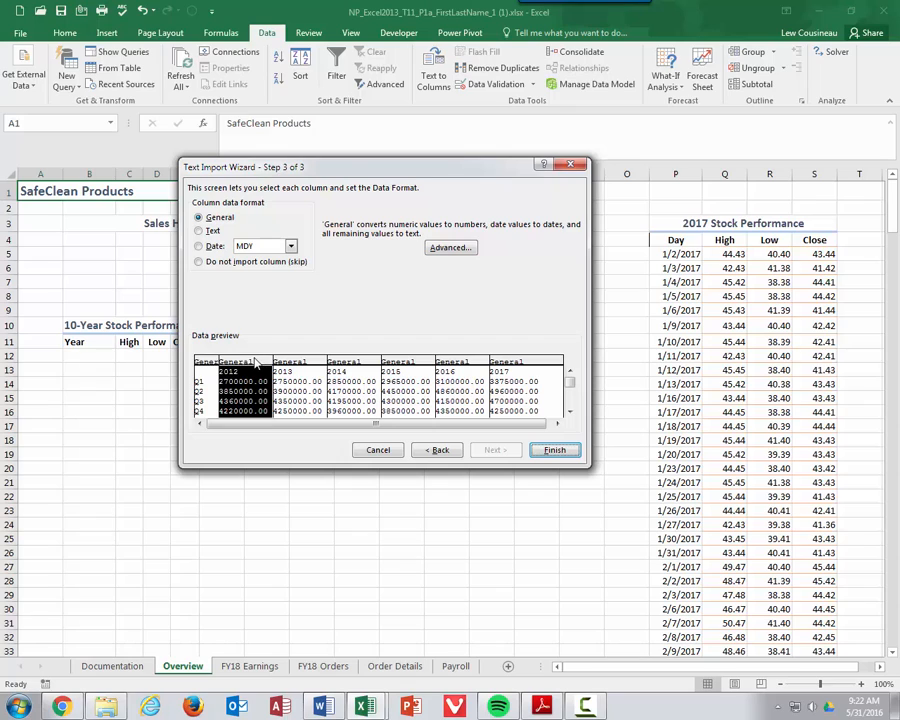
{"action": "left_click", "coordinate": [201, 263]}
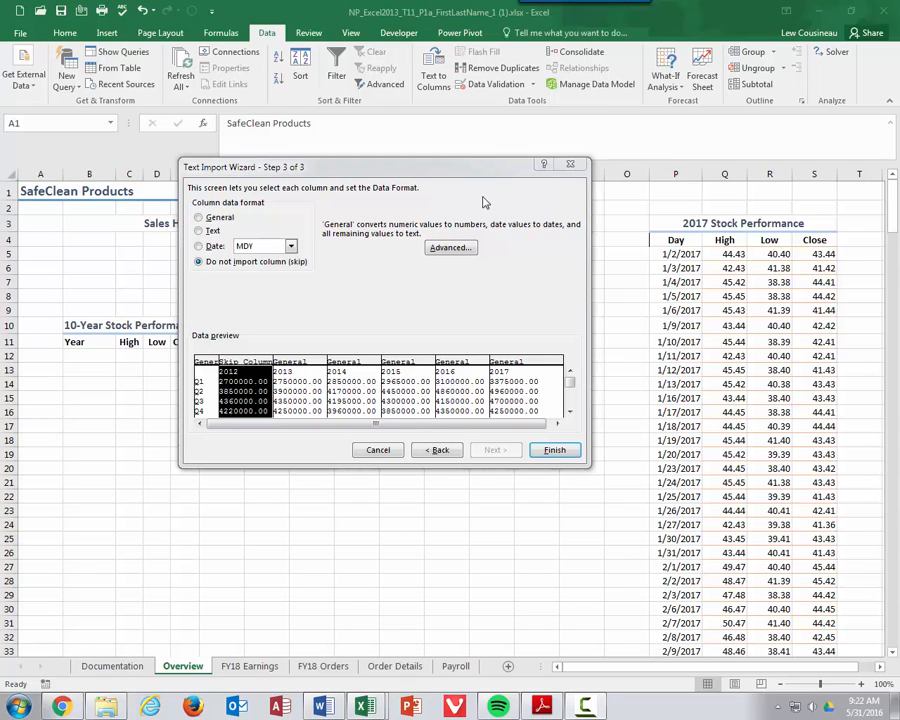
{"action": "left_click", "coordinate": [203, 369]}
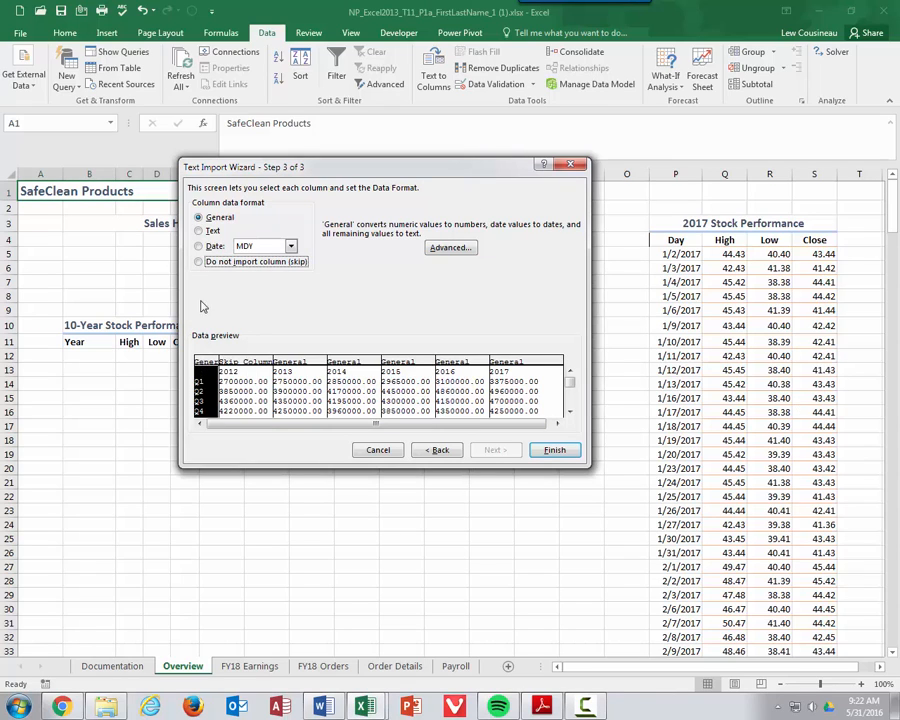
{"action": "left_click", "coordinate": [198, 231]}
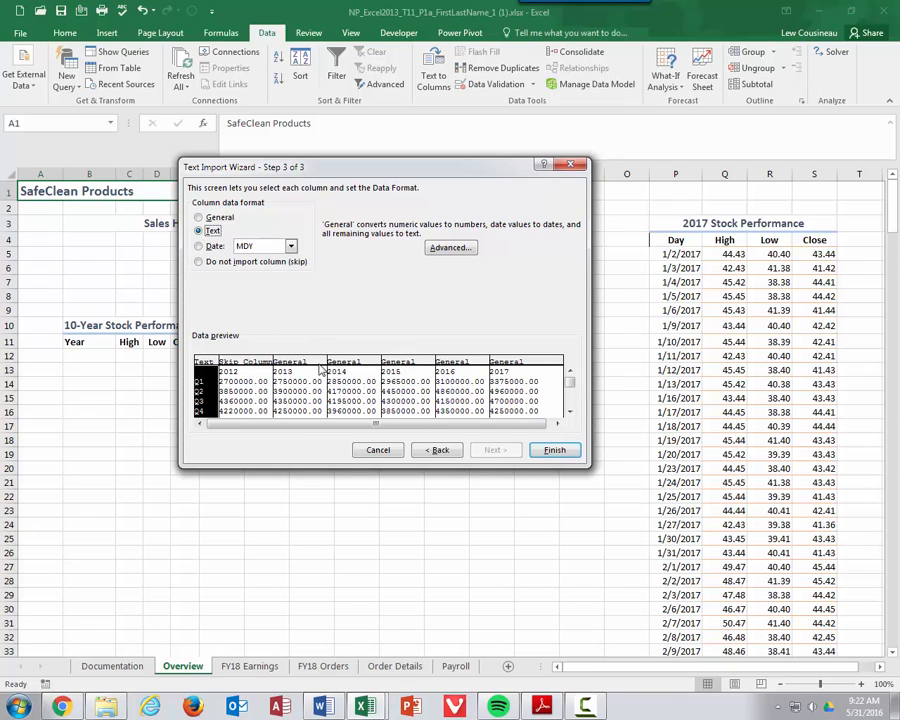
Step: Finish the sales import, placing the data in the existing Overview worksheet at cell B4
{"action": "left_click", "coordinate": [556, 450]}
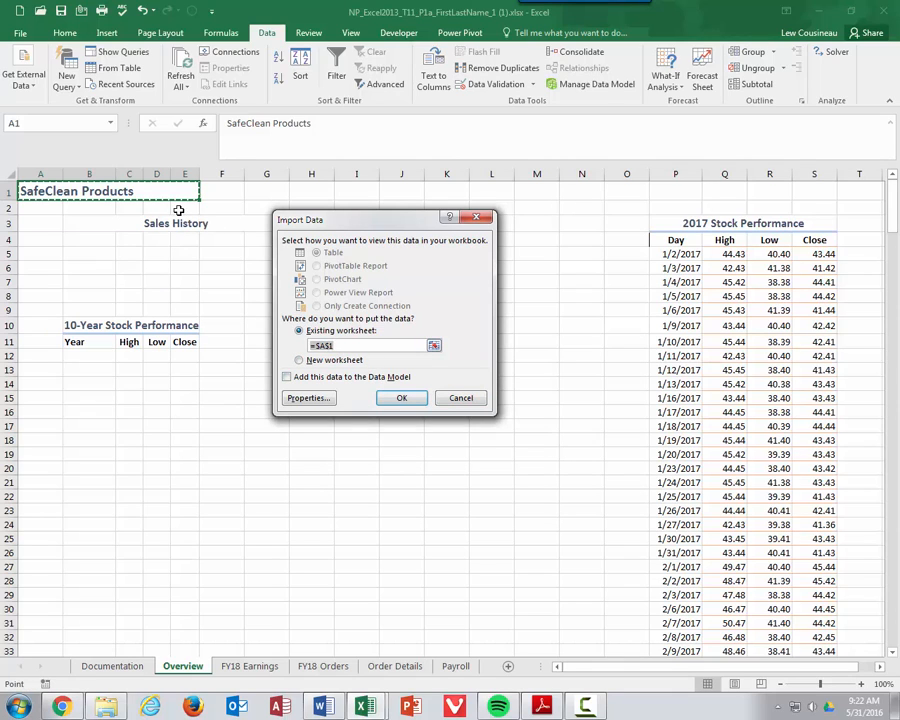
{"action": "left_click", "coordinate": [93, 235]}
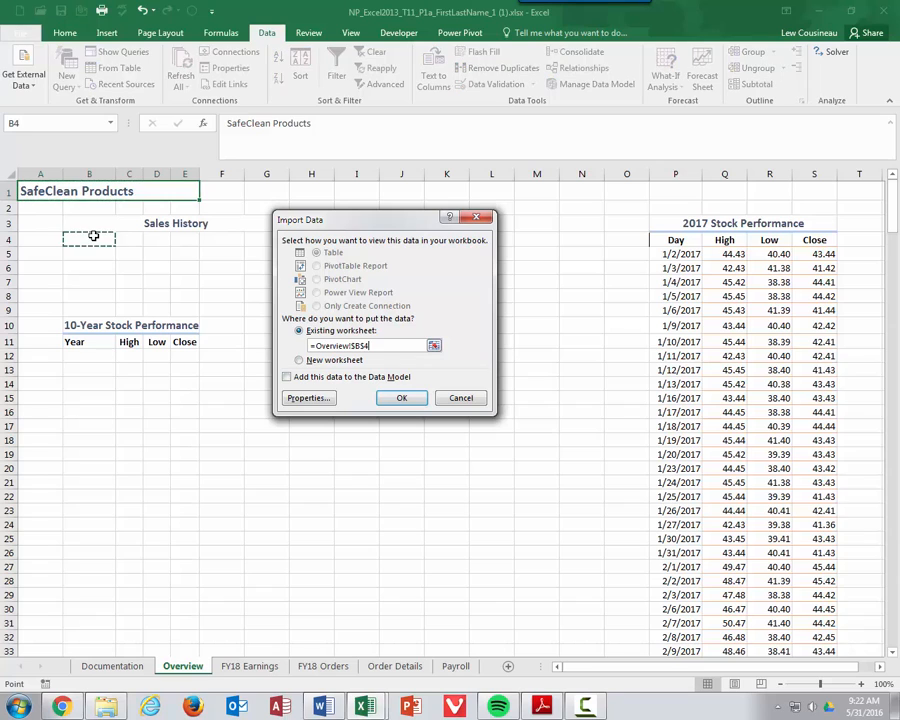
{"action": "left_click", "coordinate": [403, 399]}
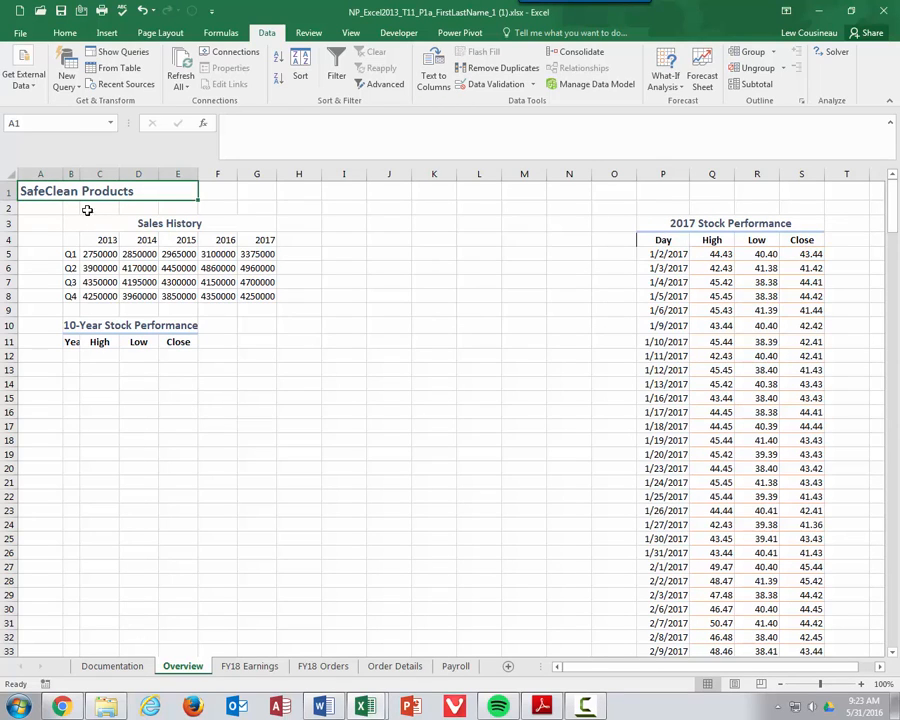
Step: Start another text import on the Overview sheet, using support_NP_E13_T11_P1a_10Year_Stock.txt
{"action": "left_click", "coordinate": [20, 66]}
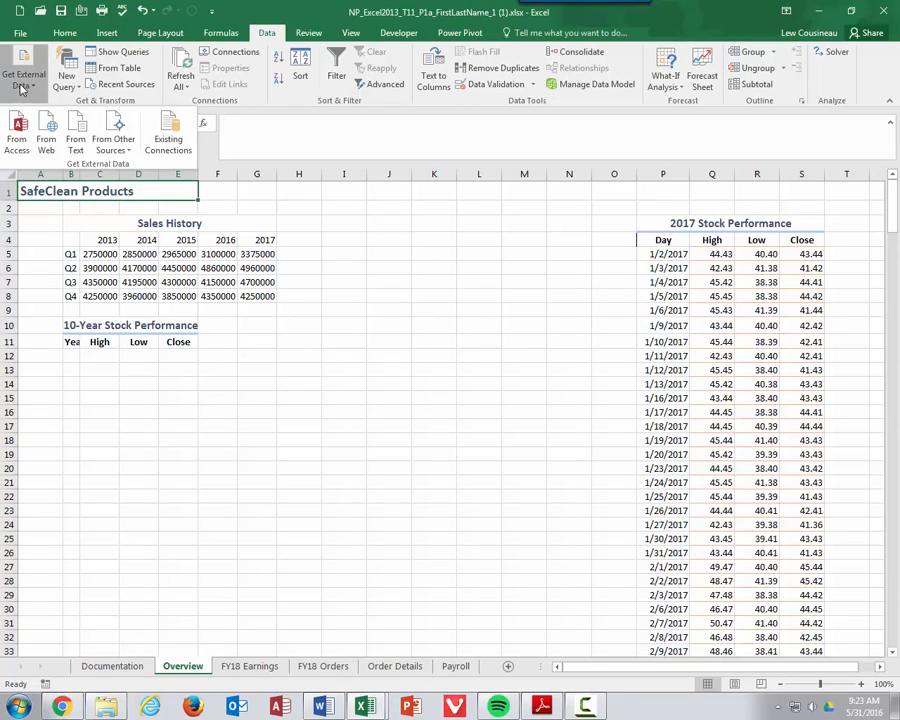
{"action": "left_click", "coordinate": [72, 140]}
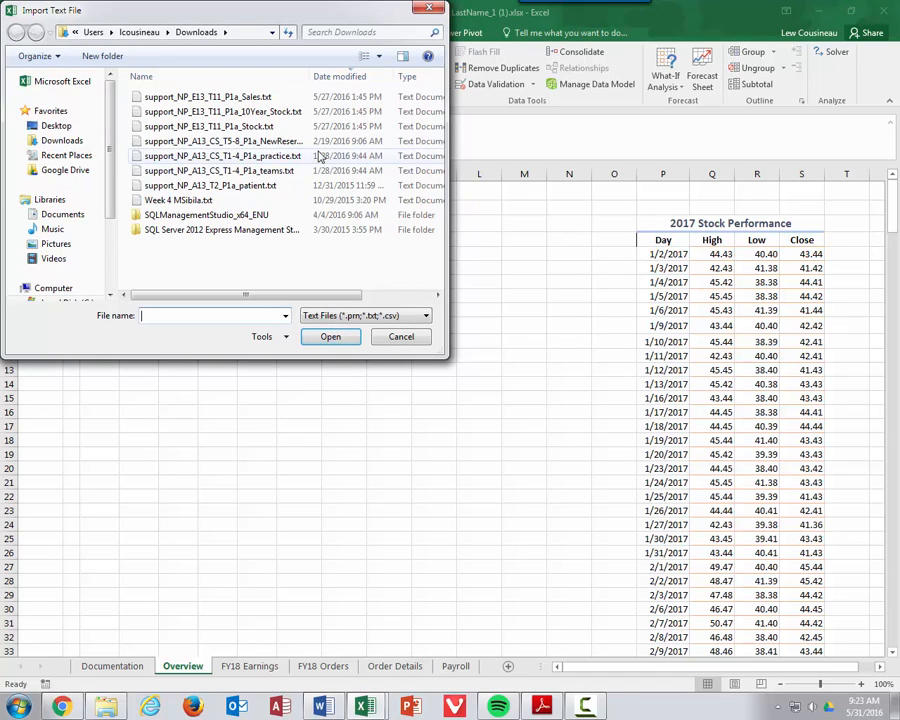
{"action": "left_click", "coordinate": [253, 128]}
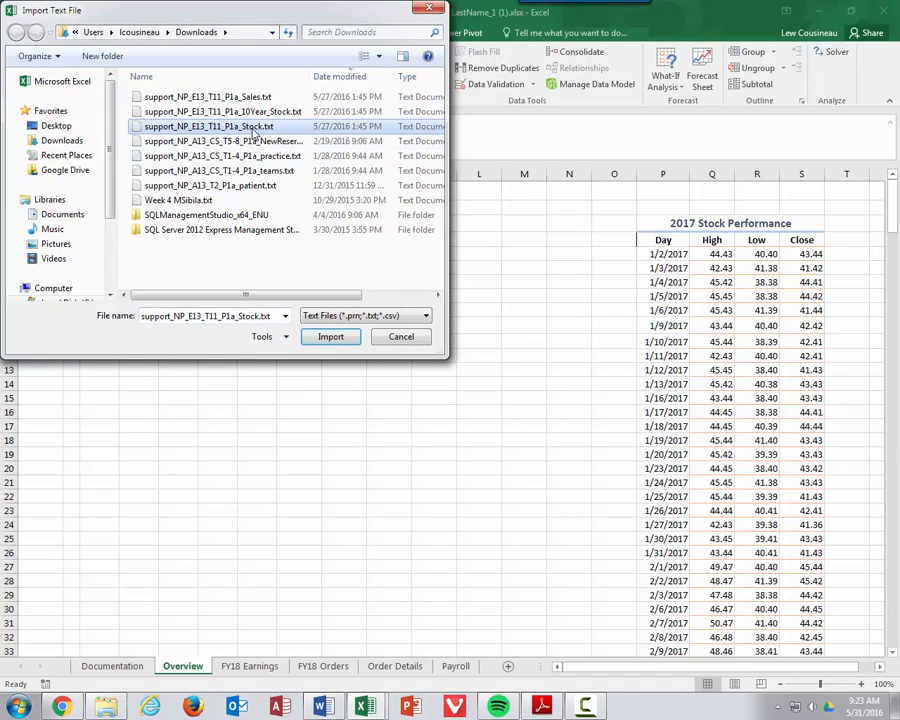
{"action": "left_click", "coordinate": [248, 115]}
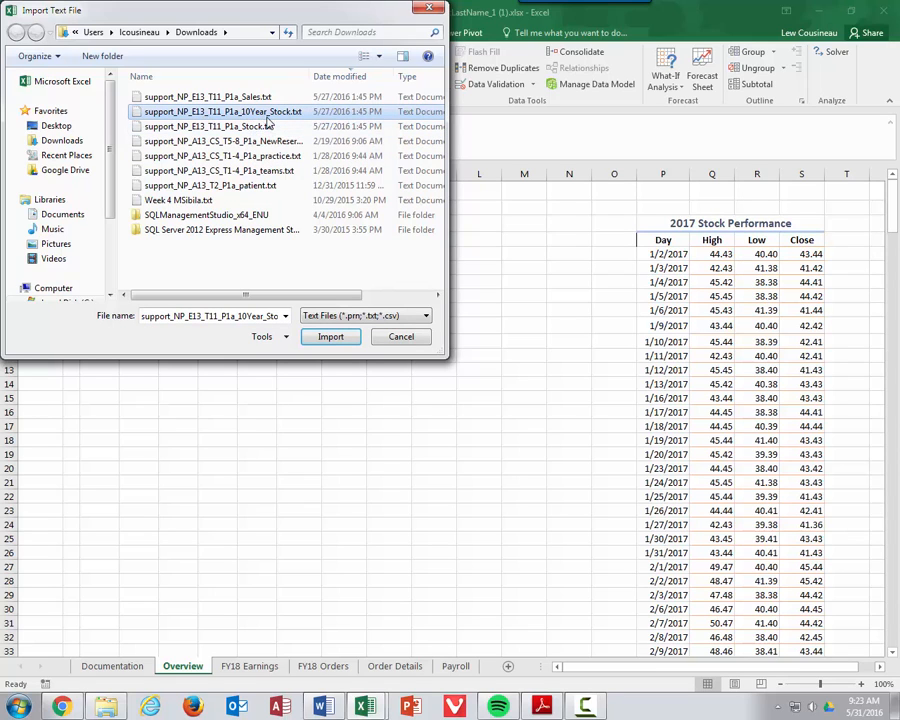
{"action": "left_click", "coordinate": [321, 334]}
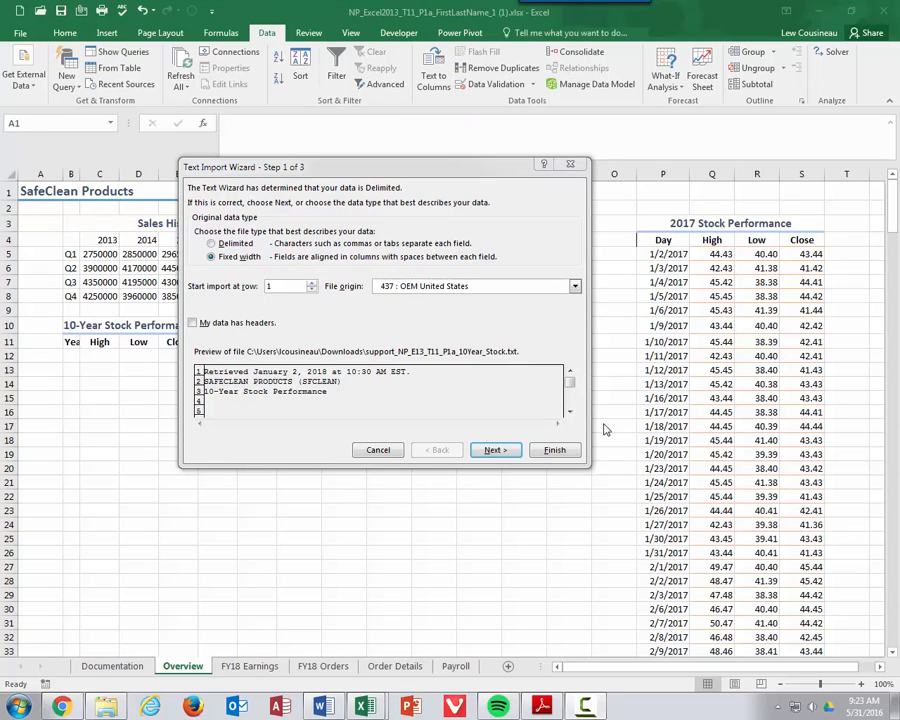
Step: Keep the stock file as fixed width and set its column breaks at positions 4, 9 and 14
{"action": "left_click", "coordinate": [570, 411]}
{"action": "left_click", "coordinate": [570, 411]}
{"action": "left_click", "coordinate": [570, 411]}
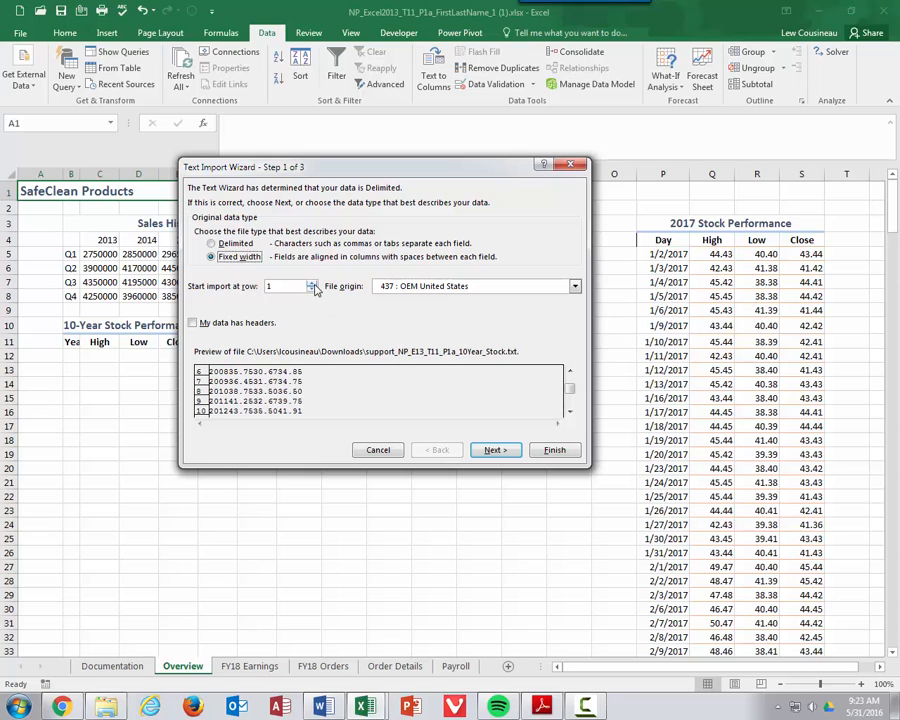
{"action": "left_click", "coordinate": [312, 283]}
{"action": "left_click", "coordinate": [490, 451]}
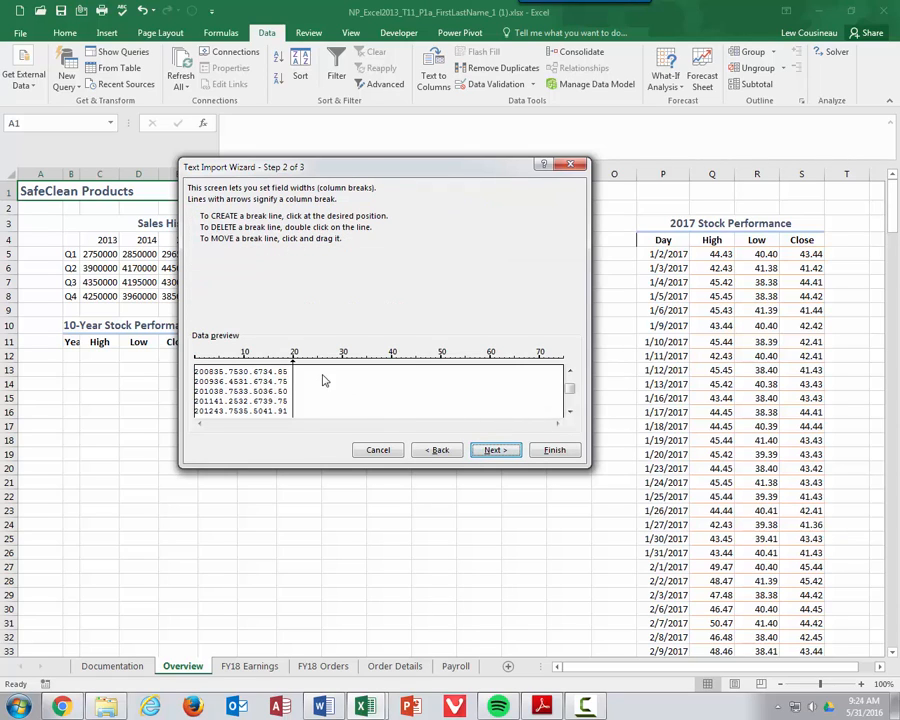
{"action": "left_click", "coordinate": [215, 364]}
{"action": "left_click", "coordinate": [240, 364]}
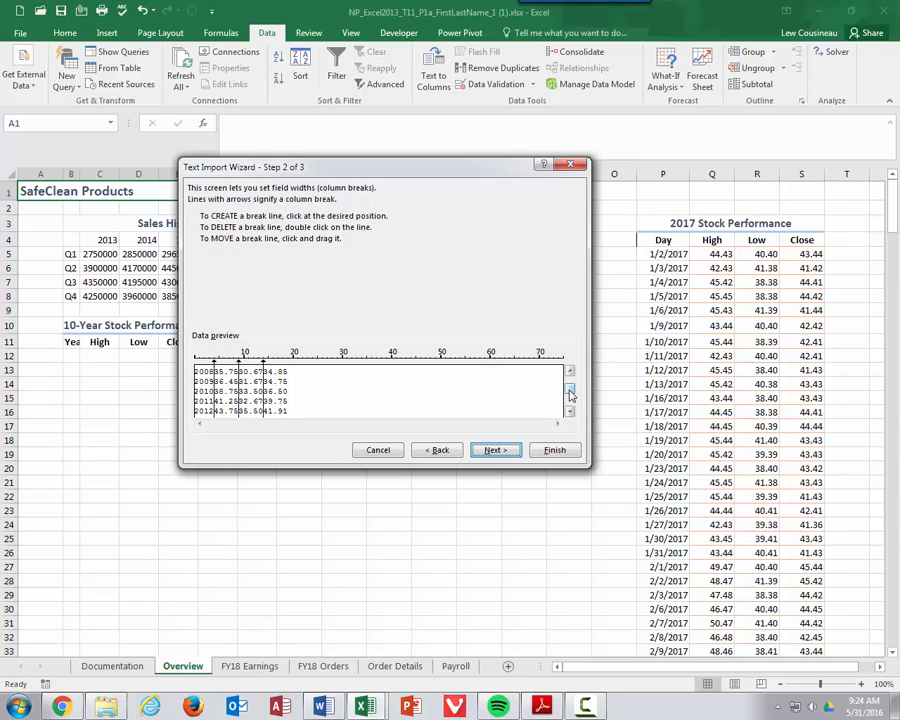
Step: Check the column breaks against all rows of the stock data preview, and continue to the column data formats
{"action": "left_click_drag", "start_coordinate": [570, 393], "coordinate": [567, 414]}
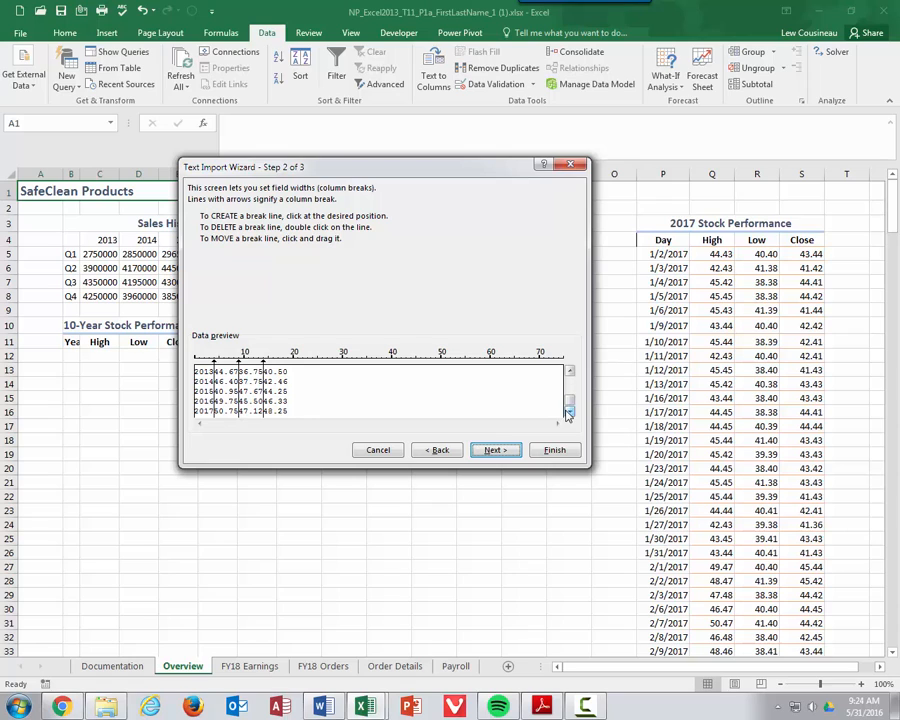
{"action": "left_click", "coordinate": [573, 371]}
{"action": "left_click", "coordinate": [573, 371]}
{"action": "left_click", "coordinate": [573, 371]}
{"action": "left_click", "coordinate": [573, 371]}
{"action": "left_click", "coordinate": [573, 371]}
{"action": "left_click", "coordinate": [573, 371]}
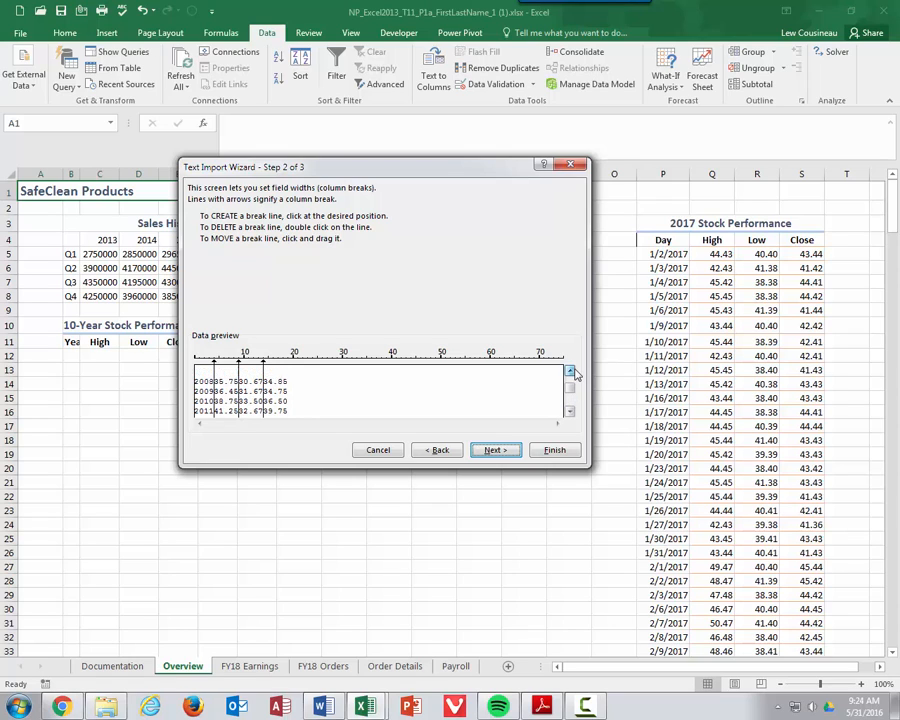
{"action": "left_click", "coordinate": [571, 373]}
{"action": "left_click", "coordinate": [571, 373]}
{"action": "left_click", "coordinate": [571, 373]}
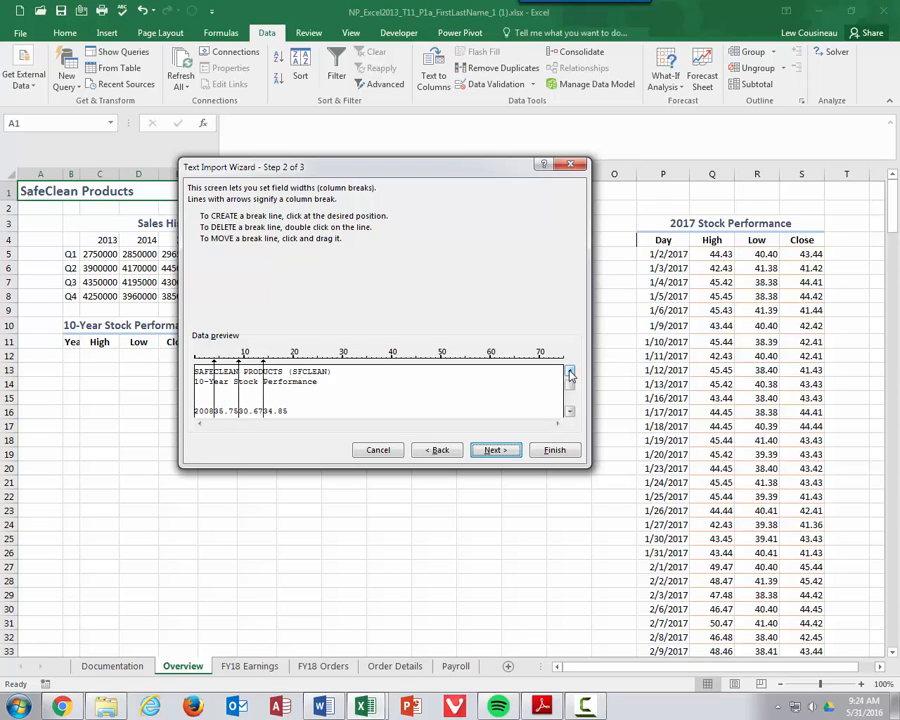
{"action": "left_click", "coordinate": [571, 373]}
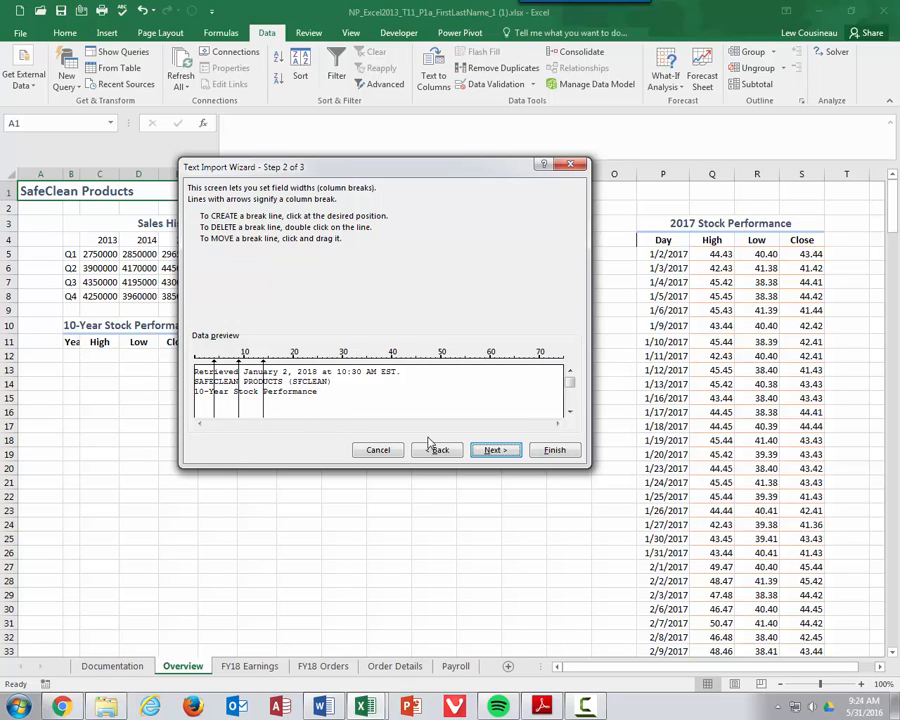
{"action": "left_click", "coordinate": [497, 451]}
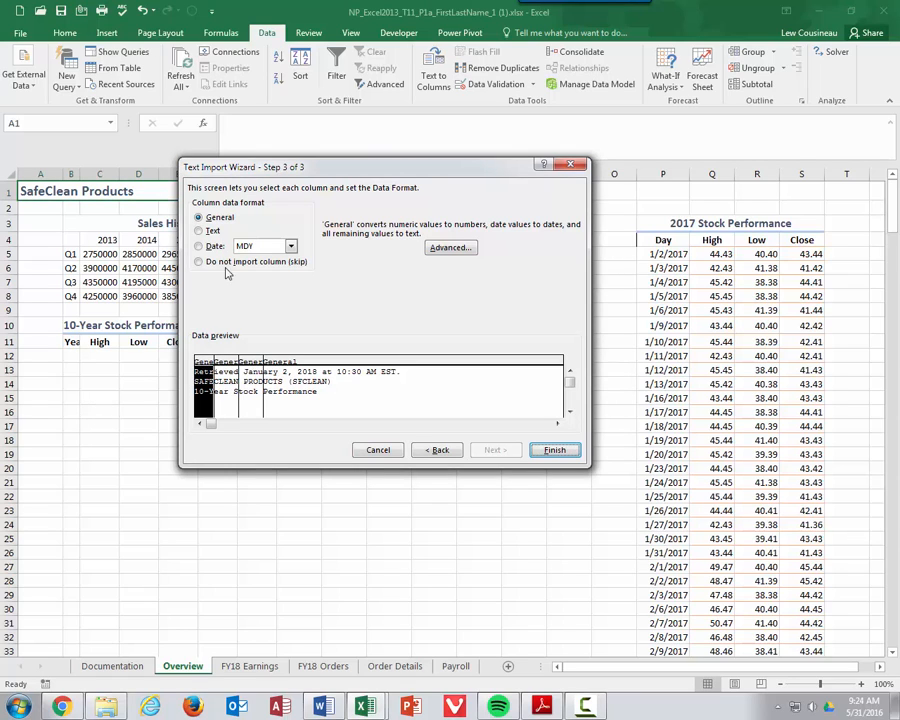
Step: Set the first stock column's data format to Date (MDY) and import the data into the existing Overview worksheet at cell B12
{"action": "left_click", "coordinate": [199, 246]}
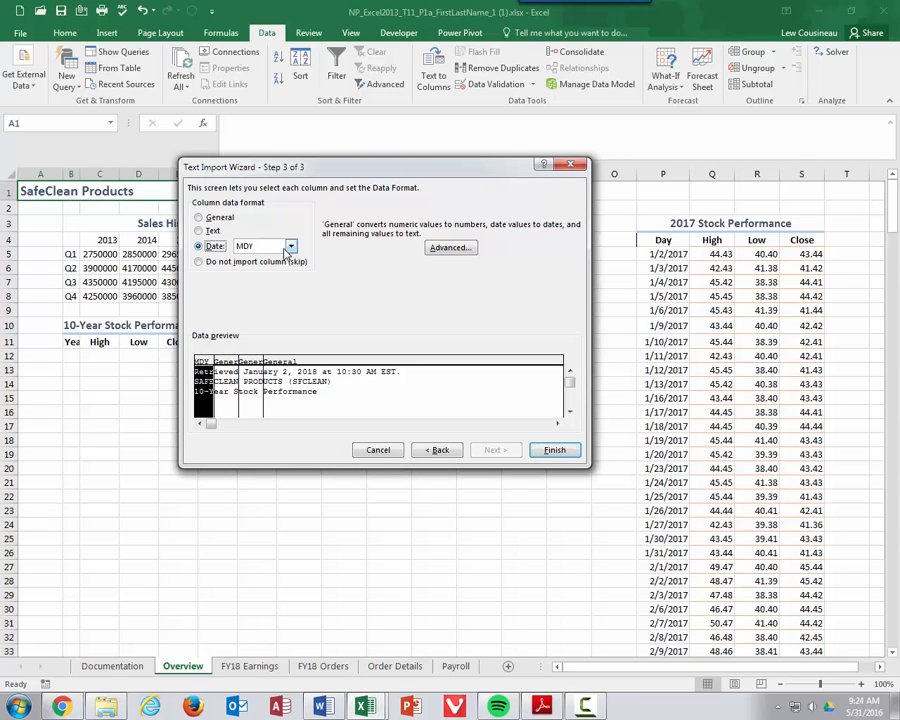
{"action": "left_click", "coordinate": [291, 247]}
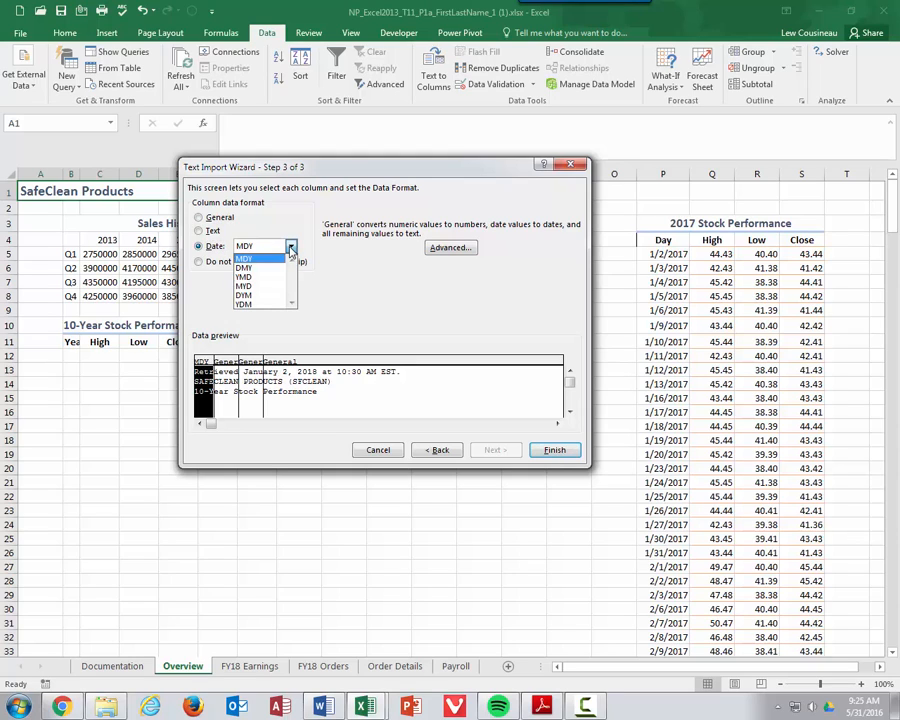
{"action": "left_click", "coordinate": [291, 248]}
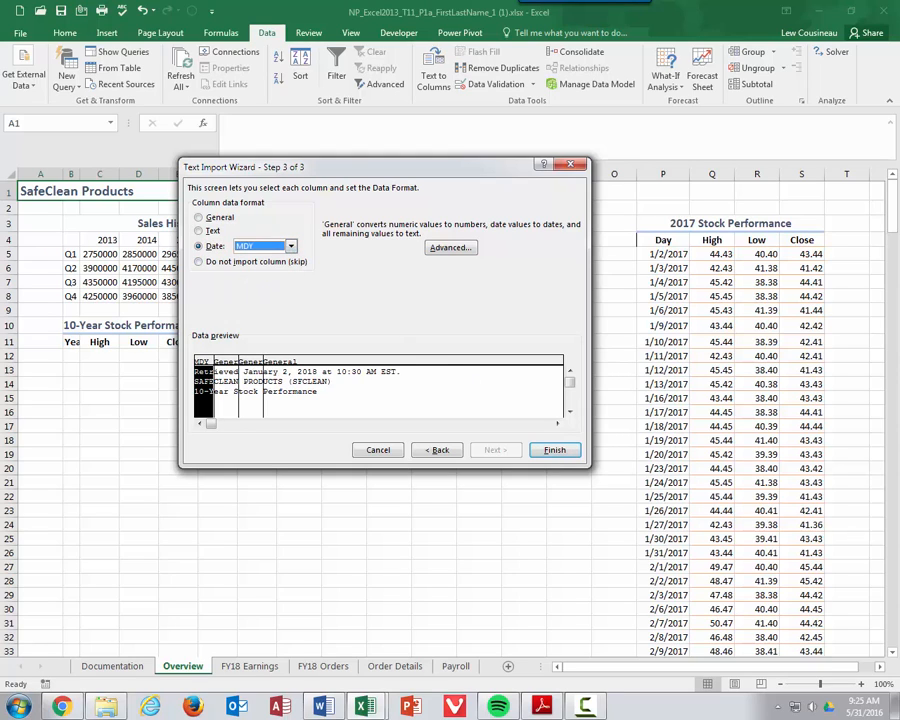
{"action": "left_click", "coordinate": [546, 450]}
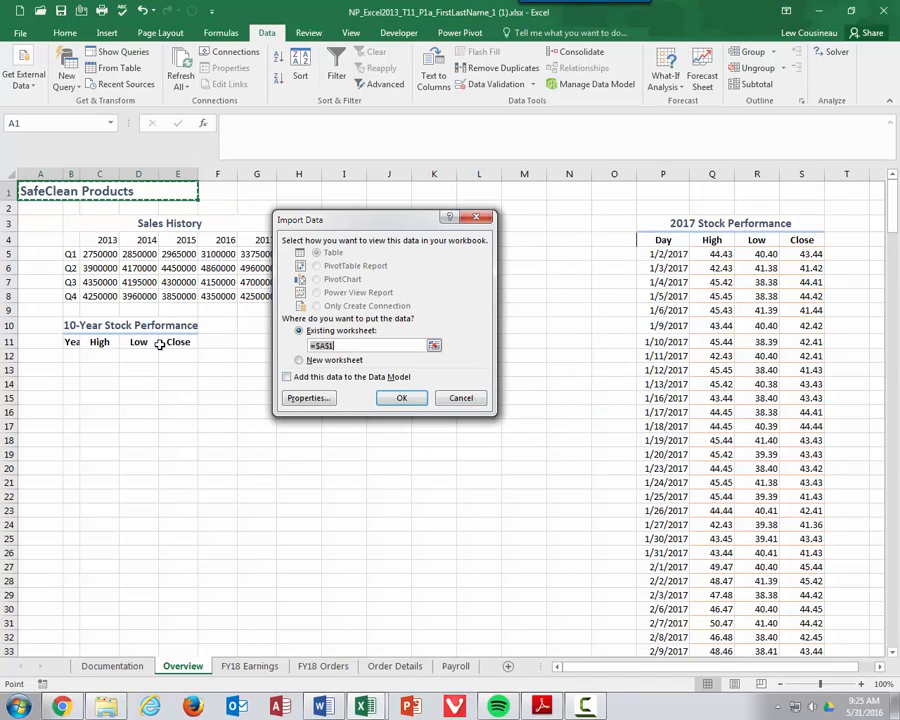
{"action": "left_click", "coordinate": [71, 355]}
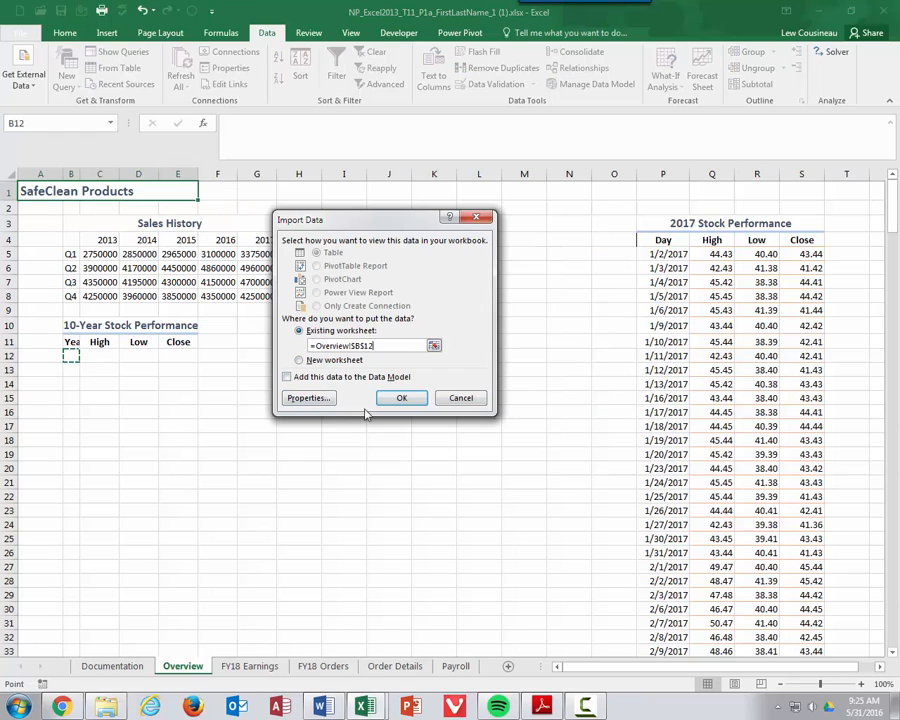
{"action": "left_click", "coordinate": [402, 398]}
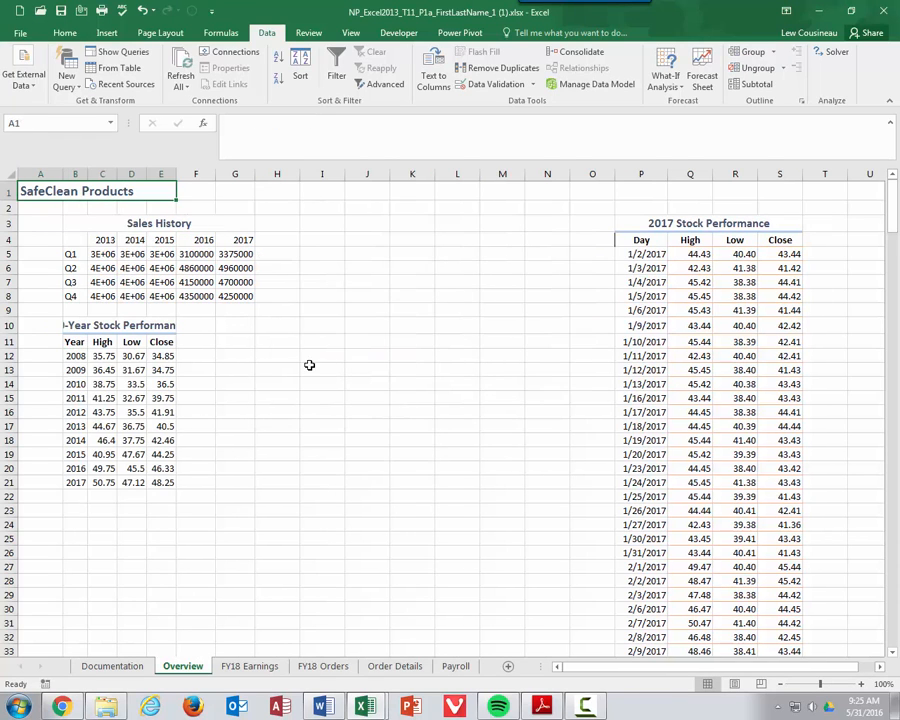
Step: Set the width of column B on the Overview sheet to 4
{"action": "left_click", "coordinate": [75, 174]}
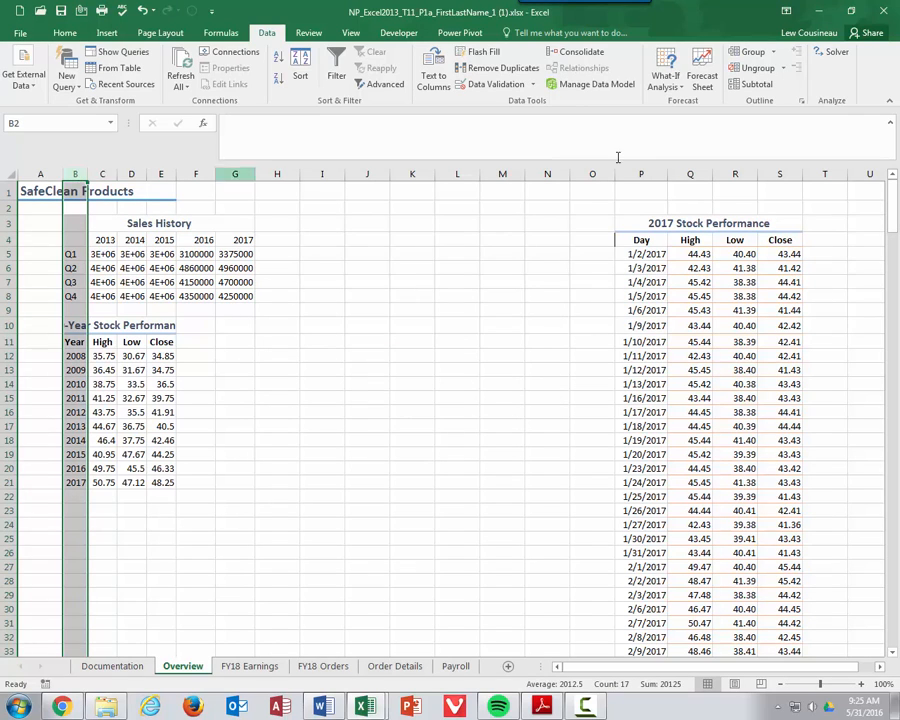
{"action": "left_click", "coordinate": [64, 33]}
{"action": "left_click", "coordinate": [693, 78]}
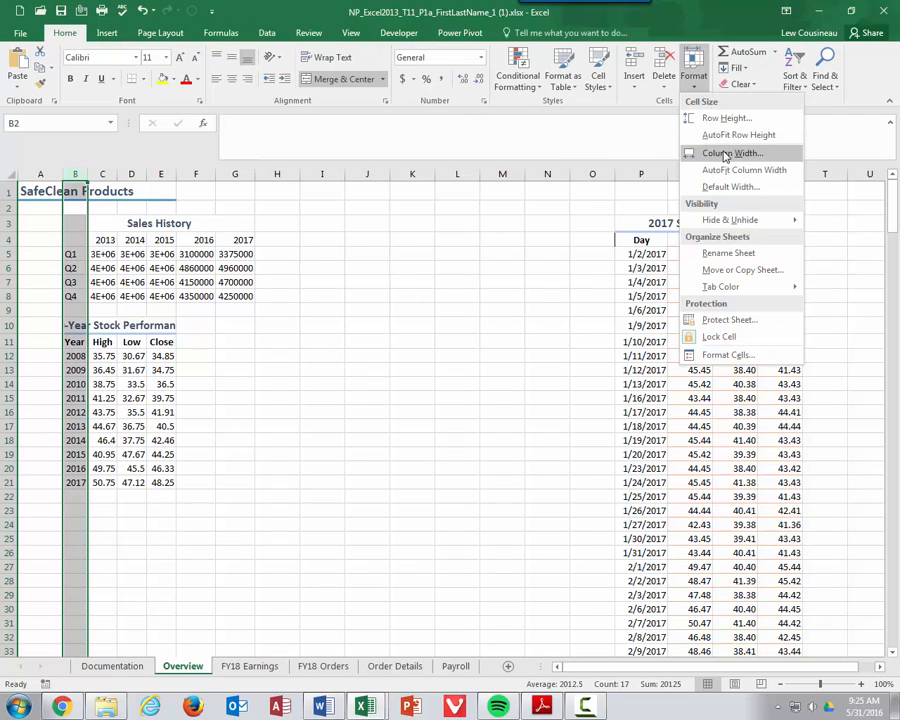
{"action": "left_click", "coordinate": [713, 153]}
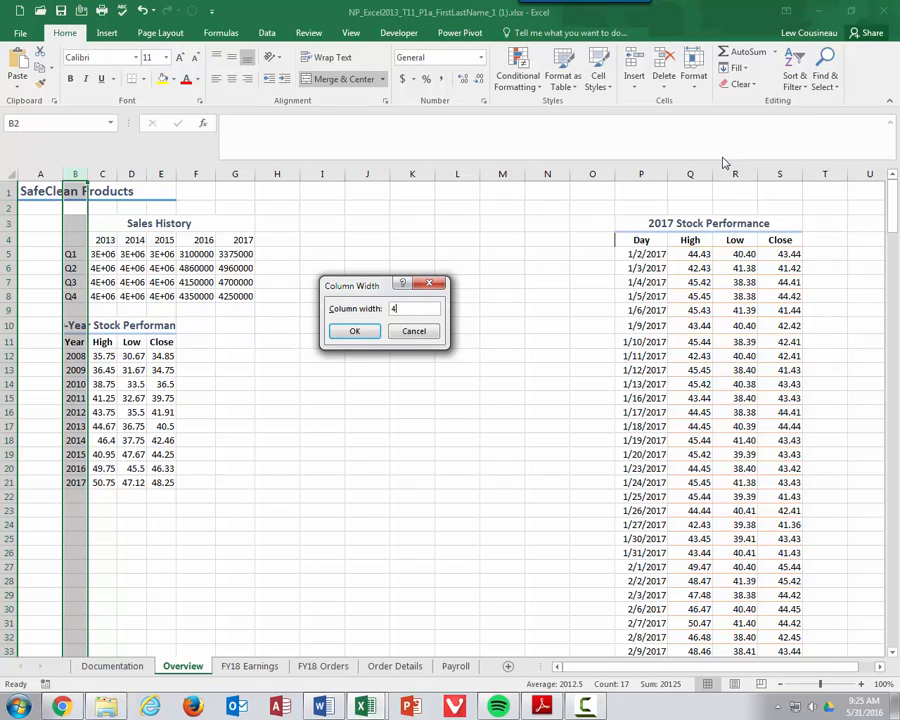
{"action": "key", "text": "Return"}
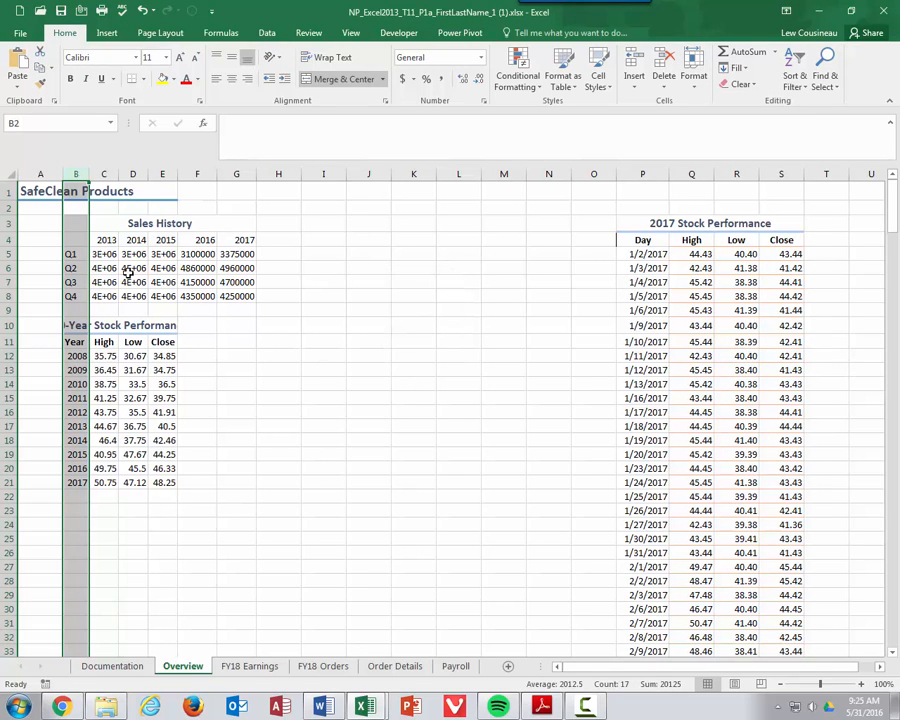
Step: Set the width of columns C through G to 12
{"action": "left_click", "coordinate": [104, 174]}
{"action": "left_click_drag", "start_coordinate": [104, 174], "coordinate": [233, 182]}
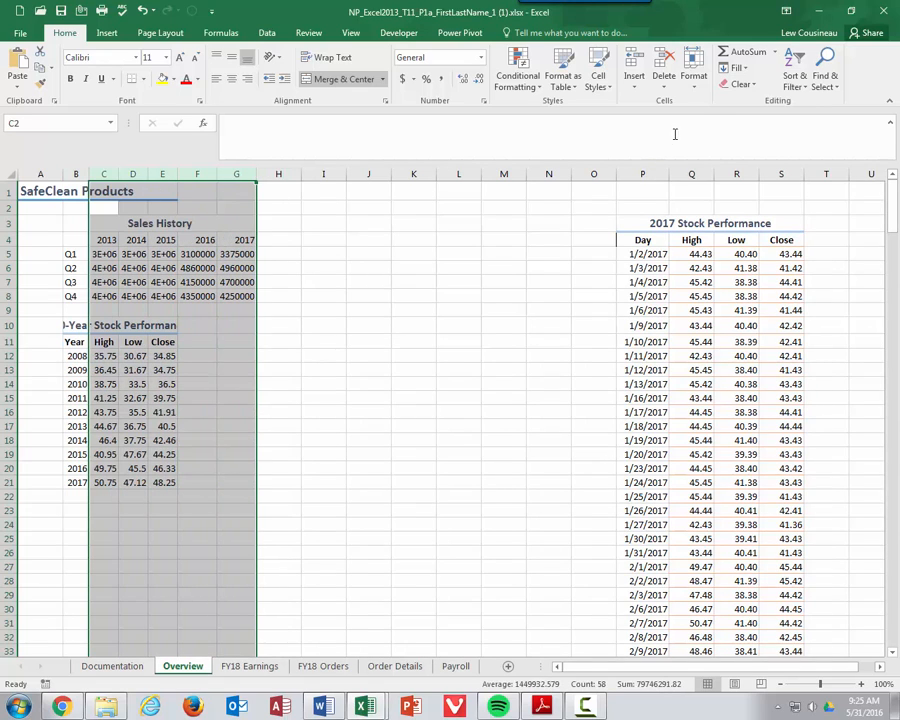
{"action": "left_click", "coordinate": [690, 78]}
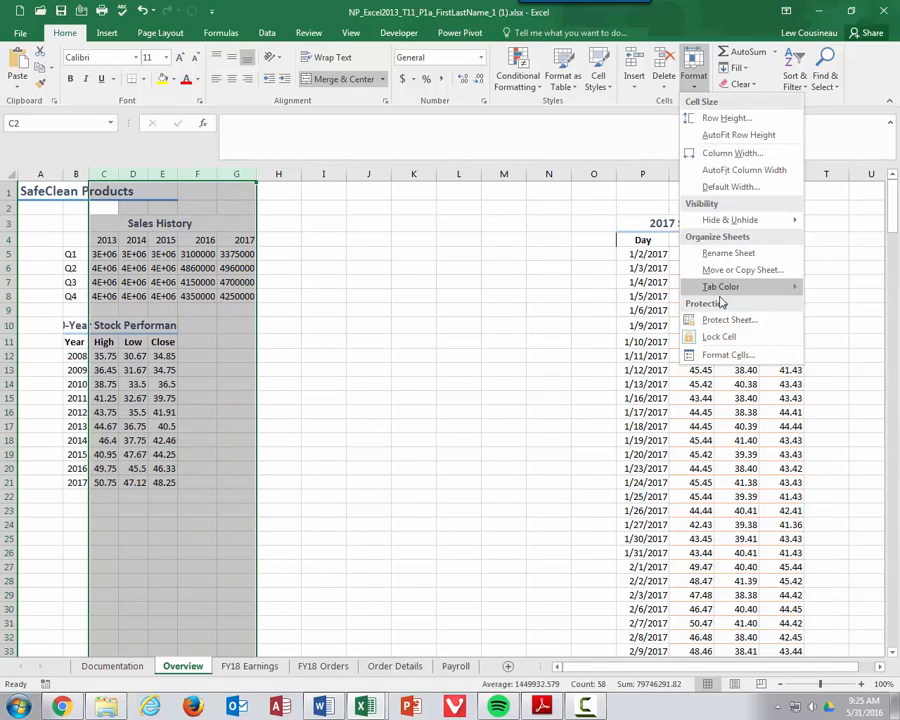
{"action": "left_click", "coordinate": [722, 154]}
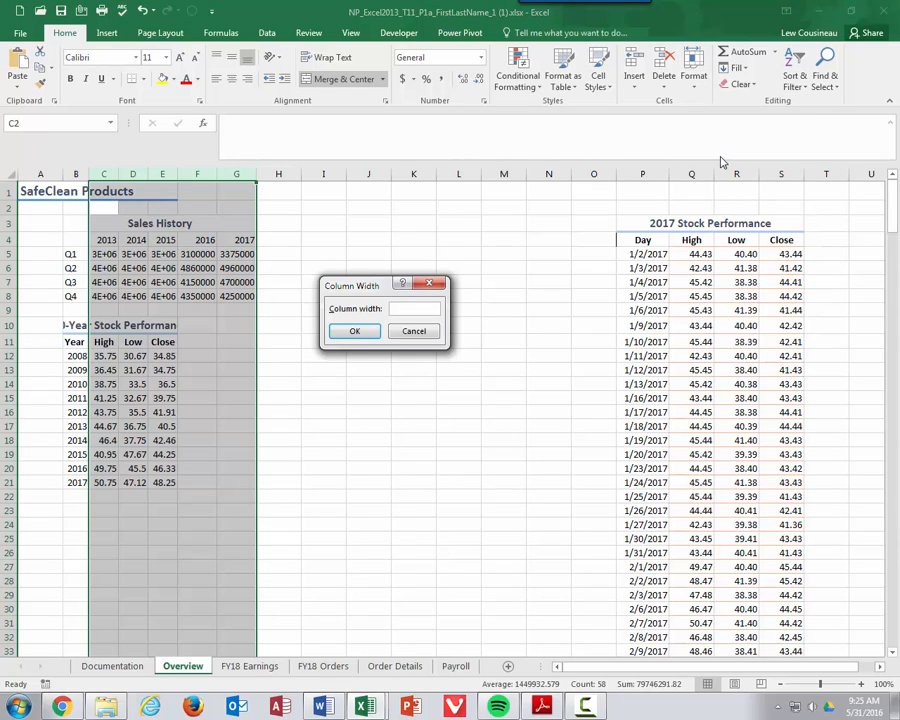
{"action": "type", "text": "12"}
{"action": "key", "text": "Return"}
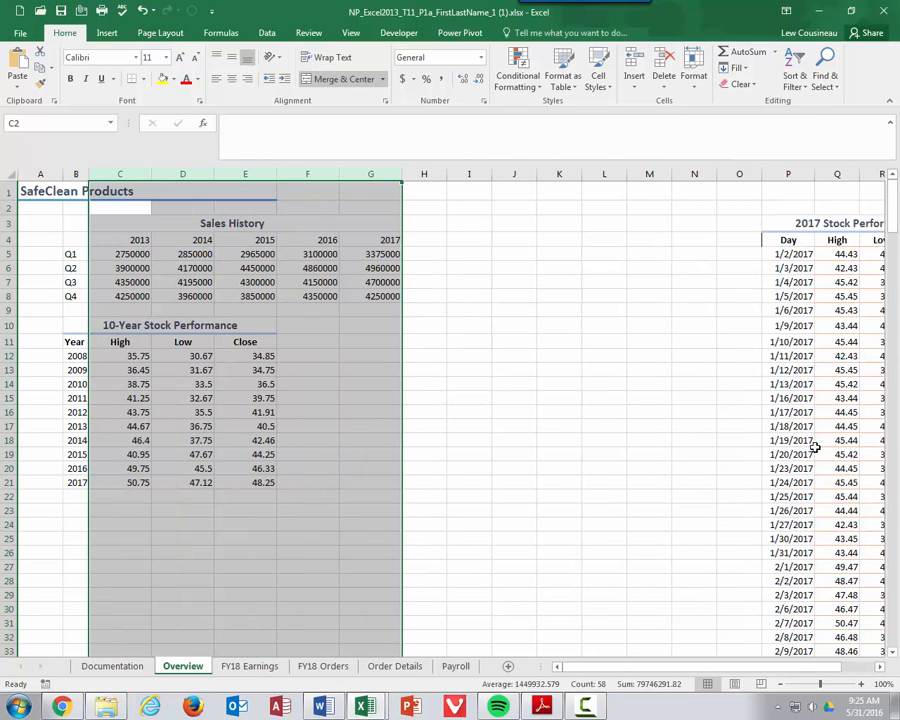
{"action": "left_click", "coordinate": [285, 440]}
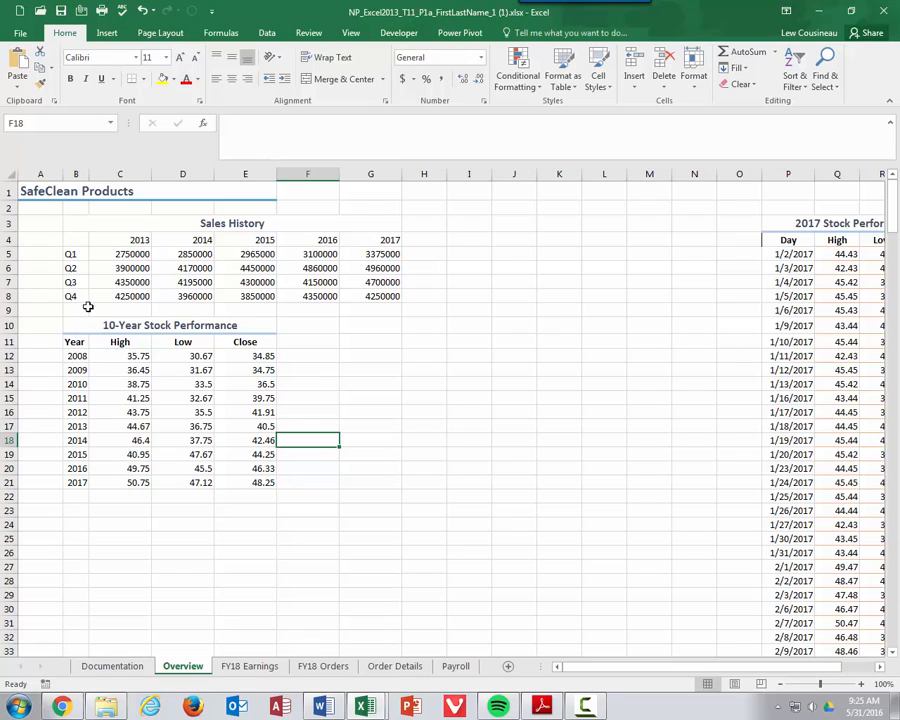
Step: Center and bold the Sales History year headings in C4:G4
{"action": "left_click_drag", "start_coordinate": [130, 240], "coordinate": [363, 237]}
{"action": "left_click", "coordinate": [233, 80]}
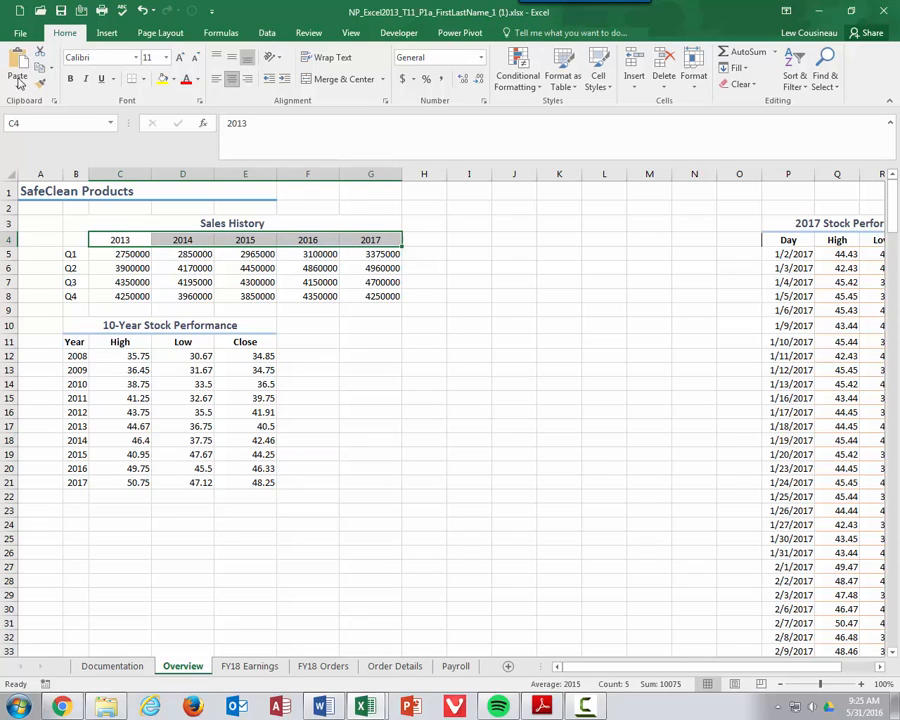
{"action": "left_click", "coordinate": [70, 78]}
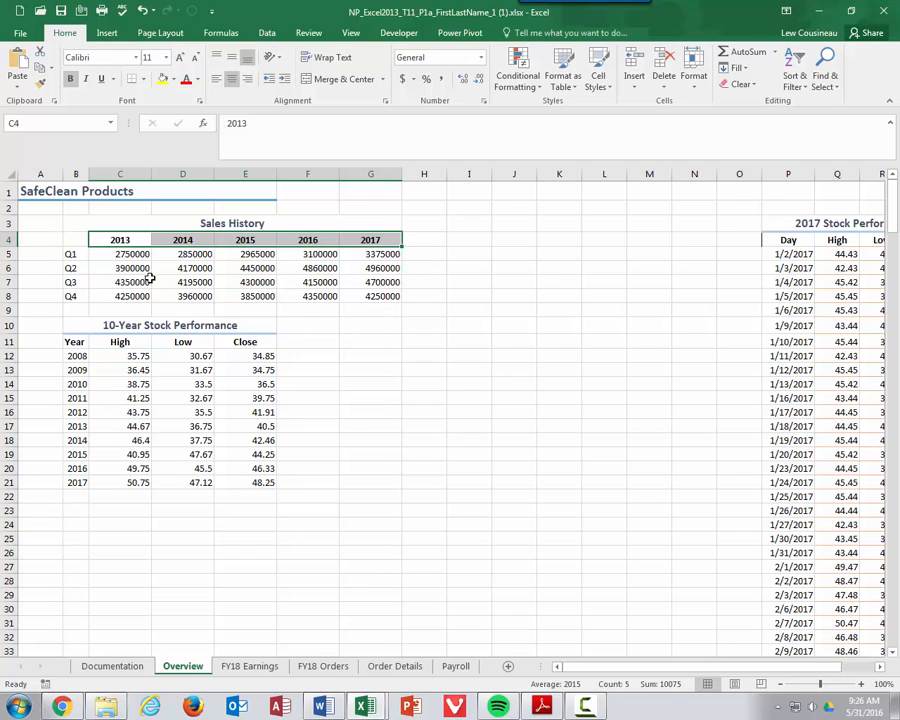
Step: Format the quarterly sales figures in C5:G8 as Accounting with the $ symbol and zero decimal places
{"action": "left_click_drag", "start_coordinate": [138, 253], "coordinate": [371, 296]}
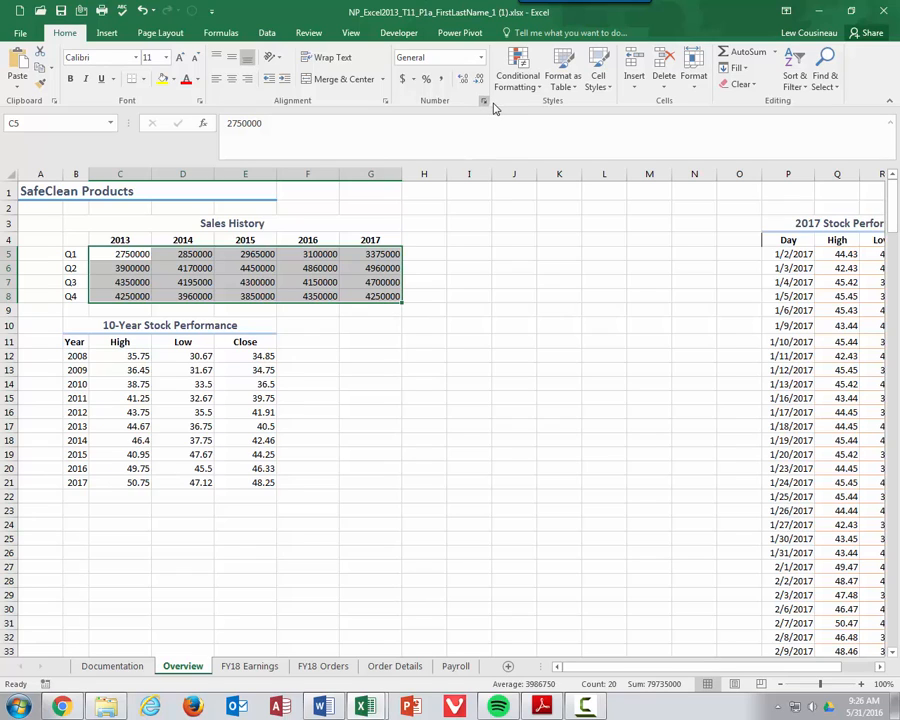
{"action": "left_click", "coordinate": [484, 103]}
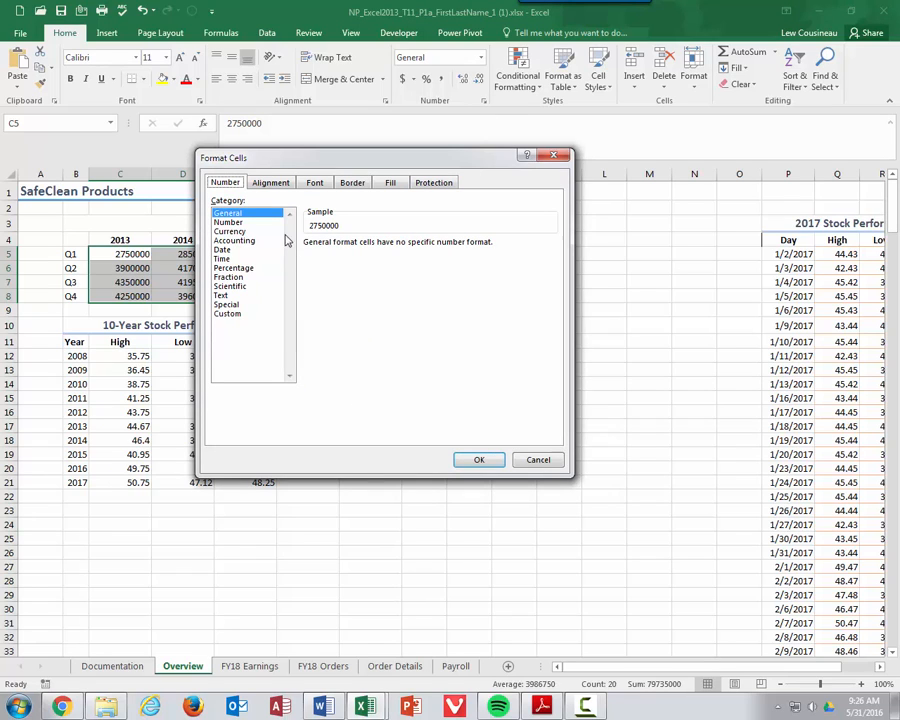
{"action": "left_click", "coordinate": [240, 241]}
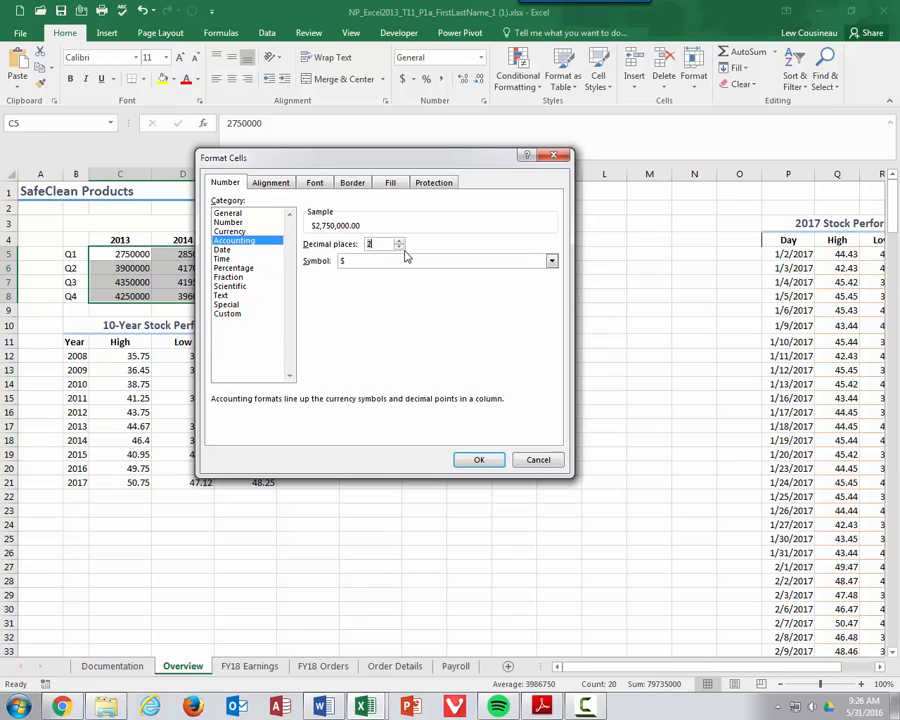
{"action": "left_click", "coordinate": [400, 248]}
{"action": "left_click", "coordinate": [478, 459]}
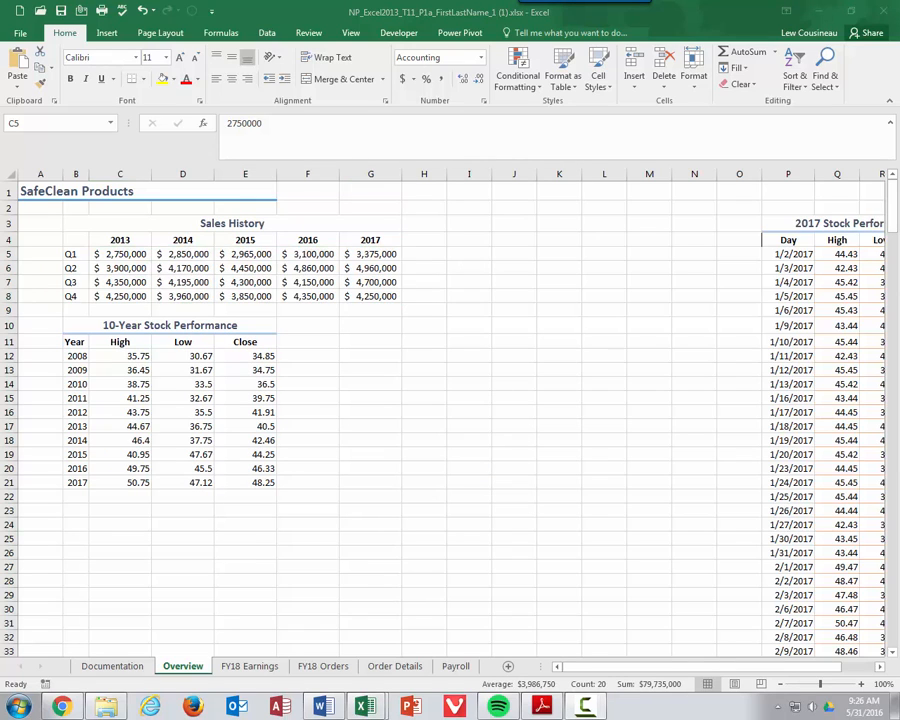
Step: Select the Day heading (P4) of the 2017 Stock Performance data and start inserting a chart from the full list of chart types
{"action": "left_click", "coordinate": [788, 323]}
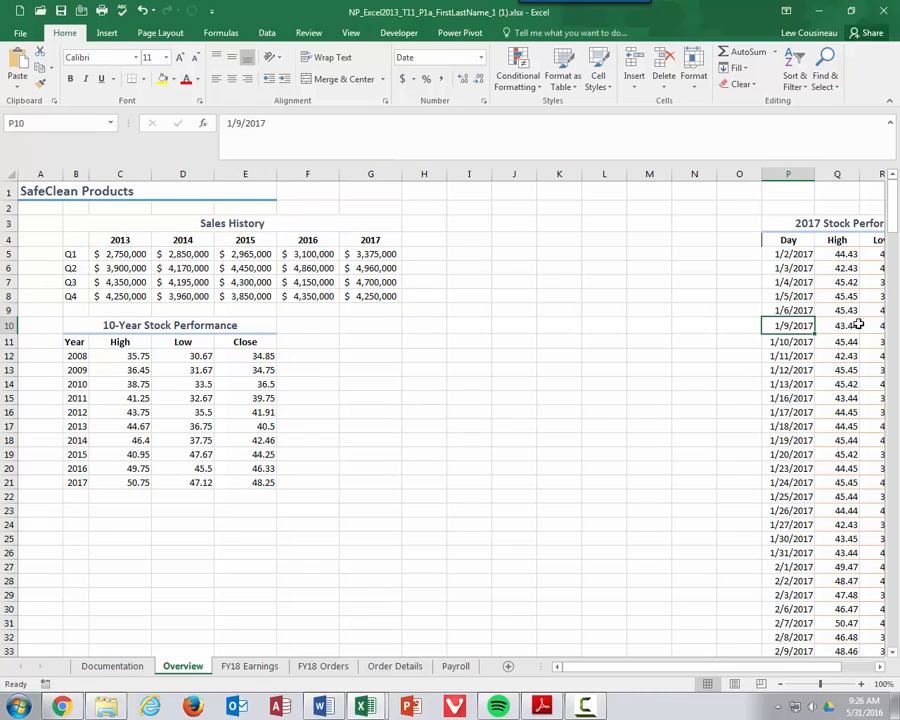
{"action": "left_click", "coordinate": [860, 325]}
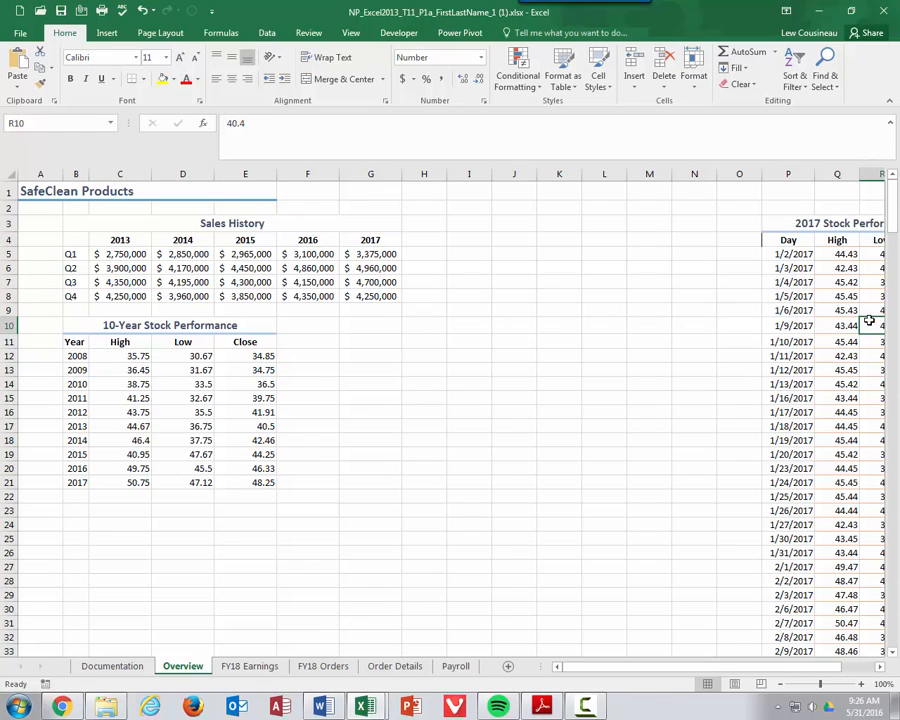
{"action": "left_click", "coordinate": [881, 668]}
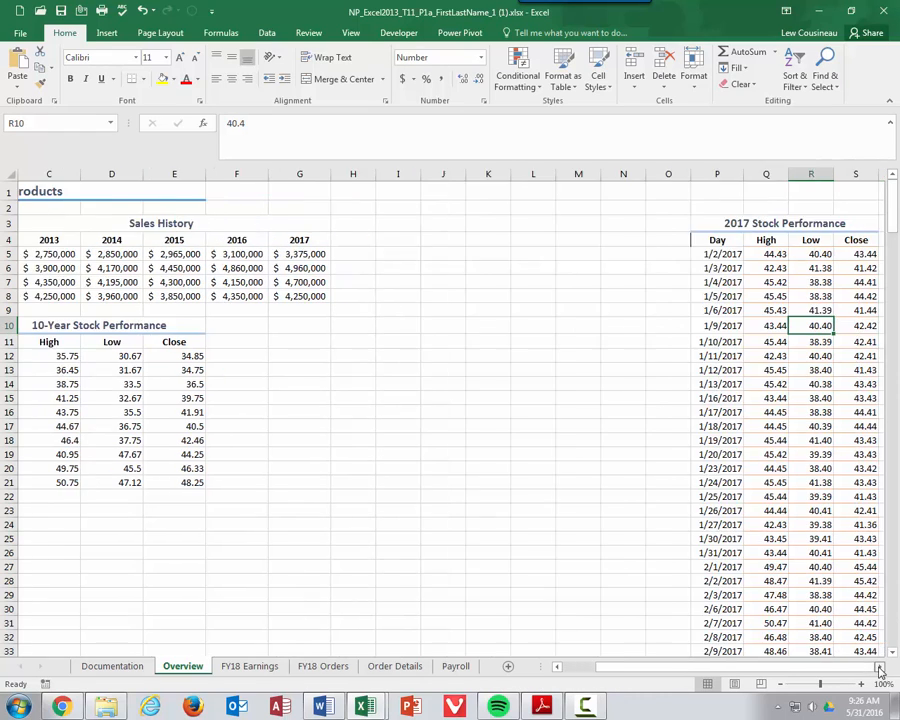
{"action": "left_click", "coordinate": [775, 426]}
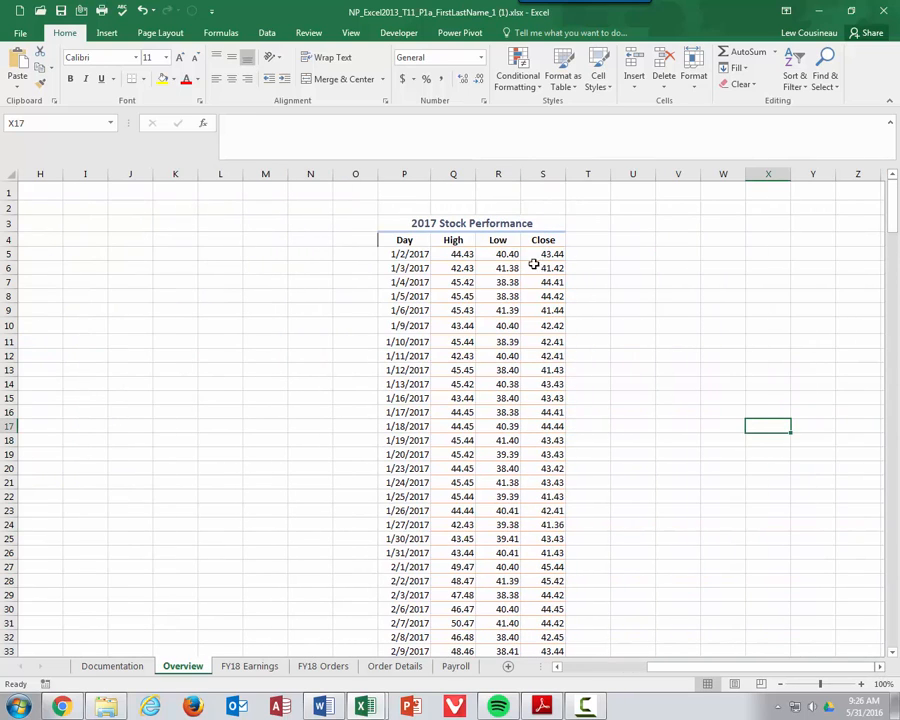
{"action": "left_click", "coordinate": [415, 255]}
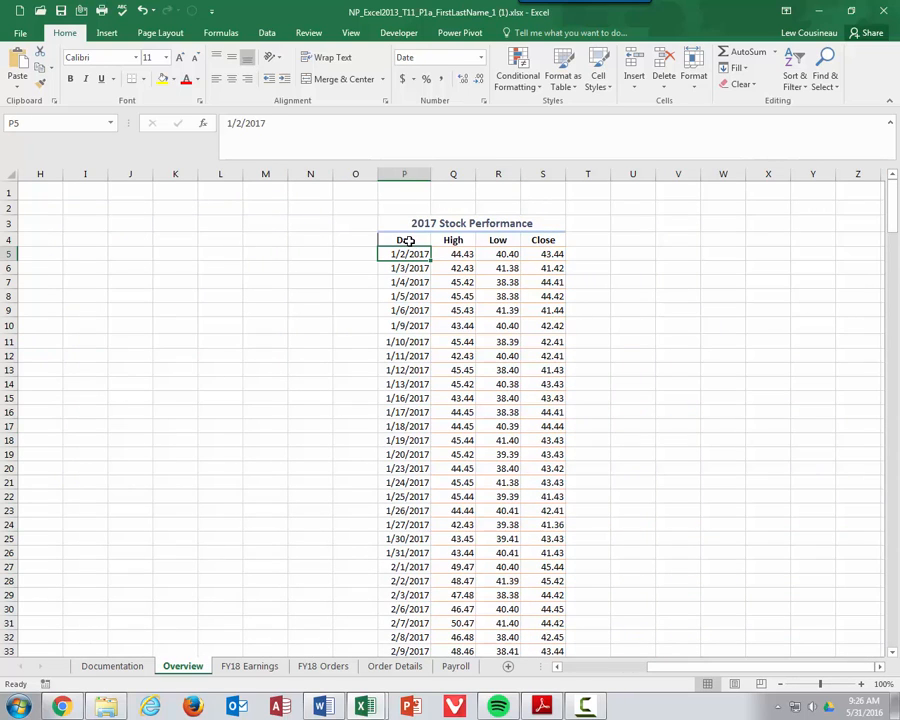
{"action": "left_click", "coordinate": [408, 241]}
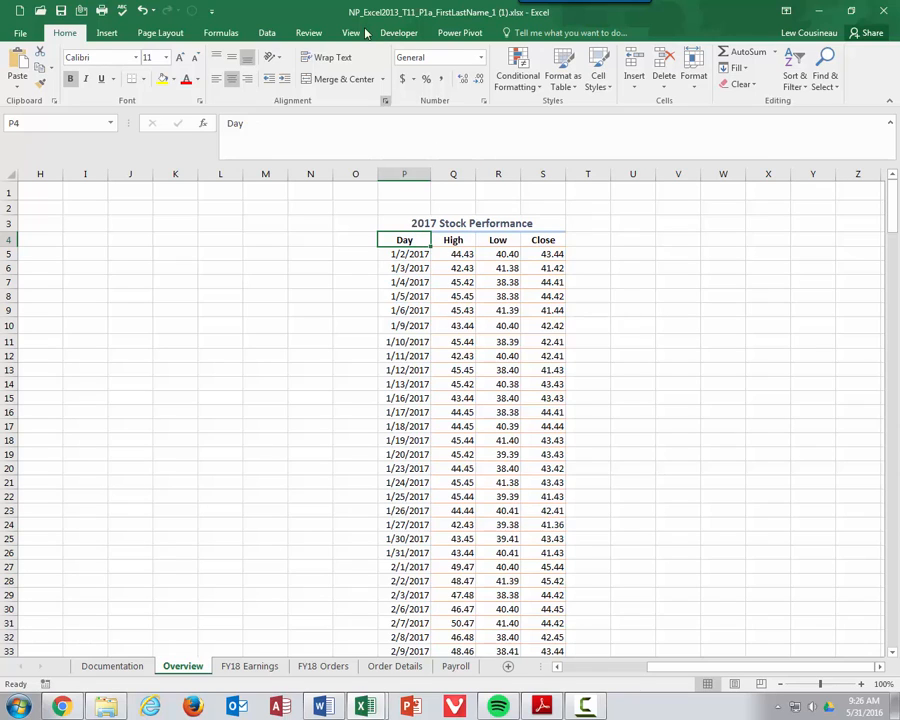
{"action": "left_click", "coordinate": [110, 33]}
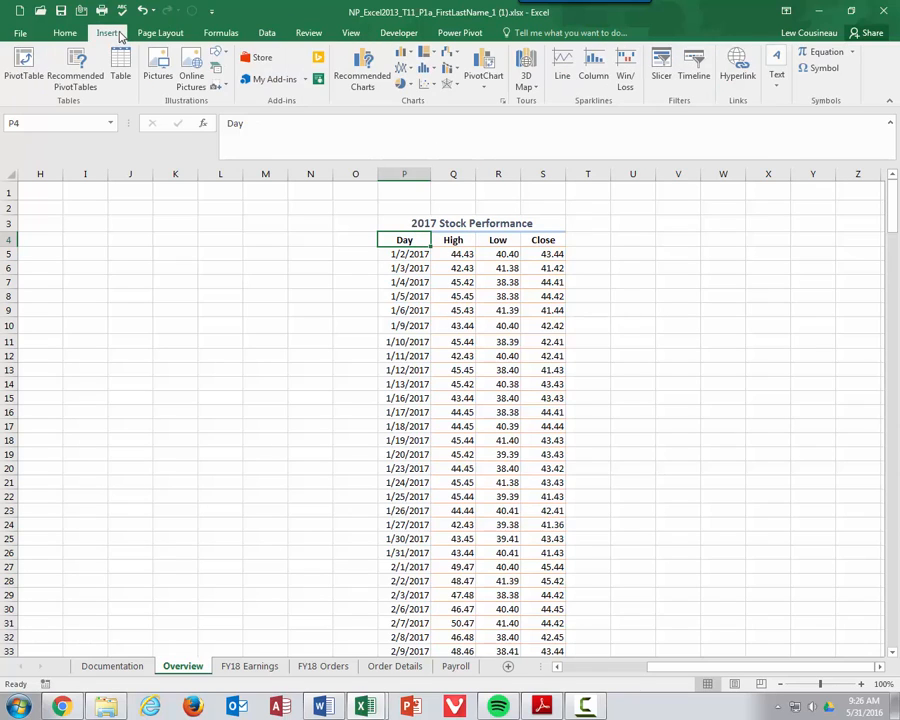
{"action": "left_click", "coordinate": [378, 86]}
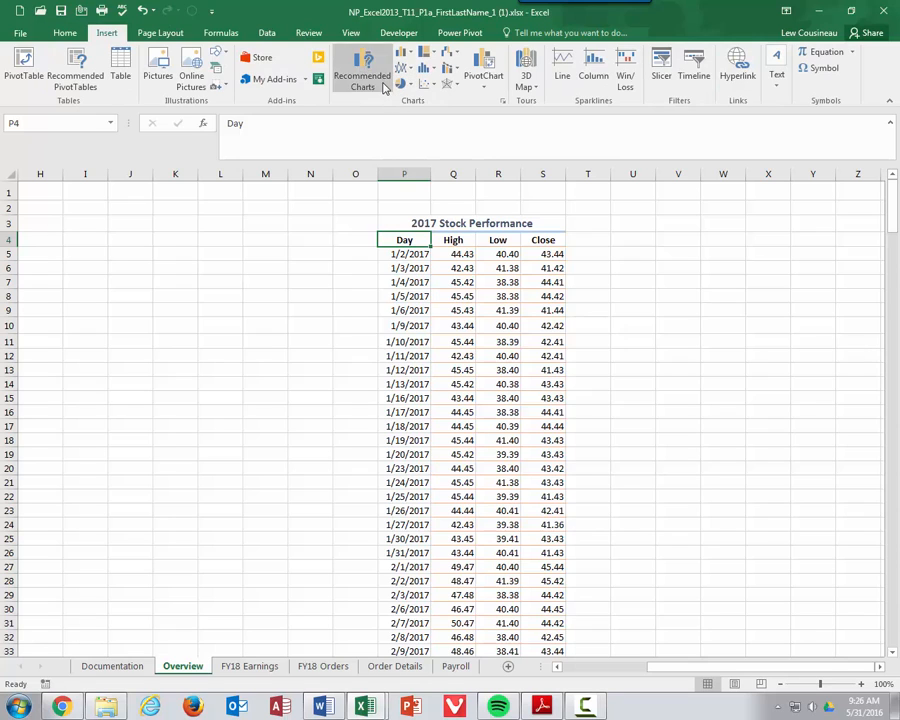
{"action": "left_click", "coordinate": [342, 168]}
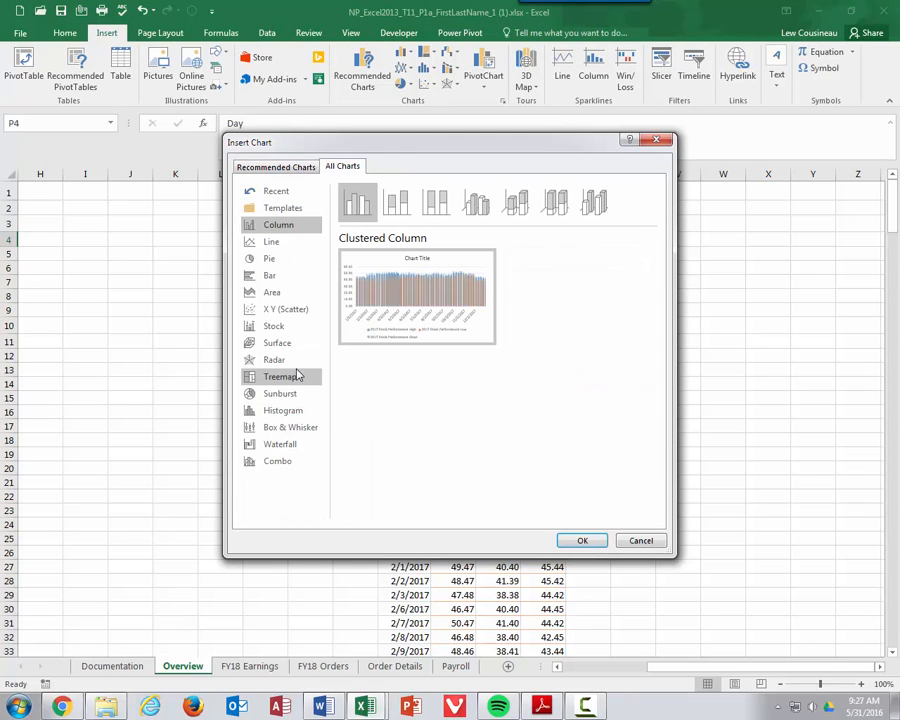
Step: Insert a High-Low-Close stock chart of the 2017 Stock Performance data
{"action": "left_click", "coordinate": [287, 313]}
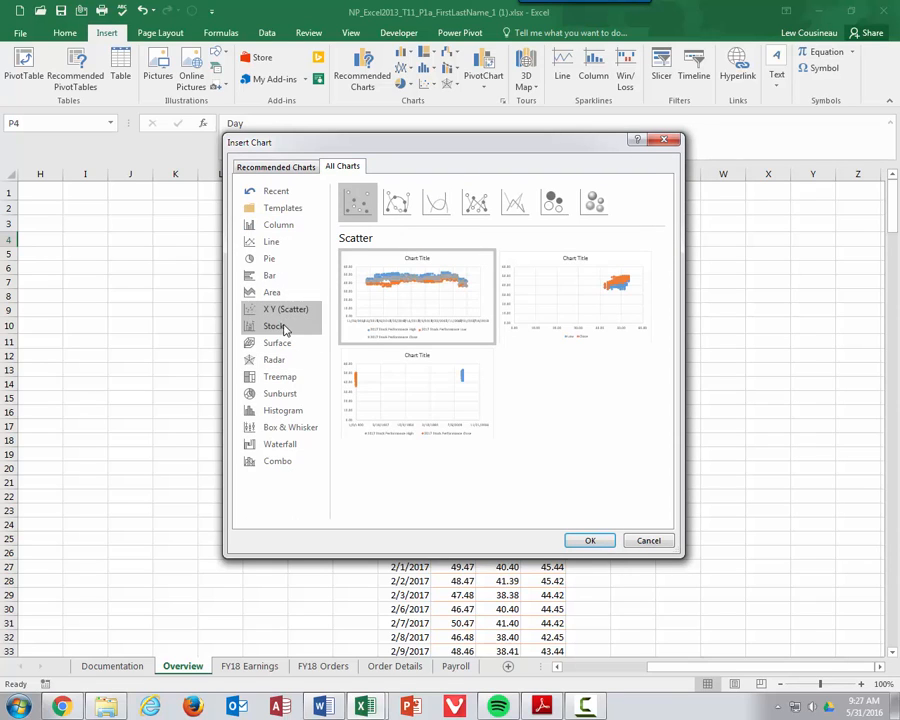
{"action": "left_click", "coordinate": [284, 326]}
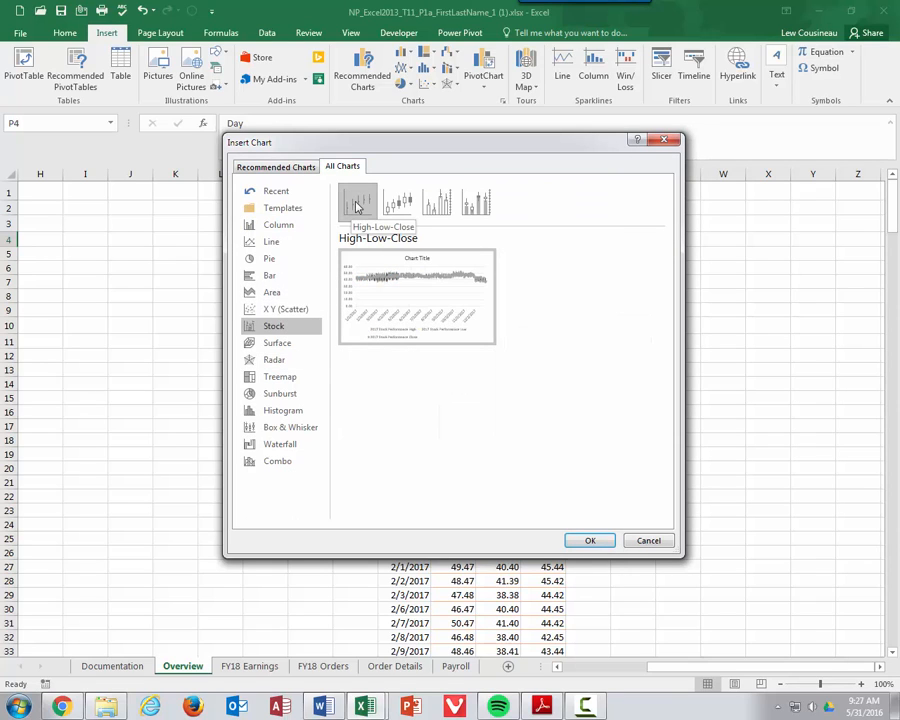
{"action": "left_click", "coordinate": [399, 202]}
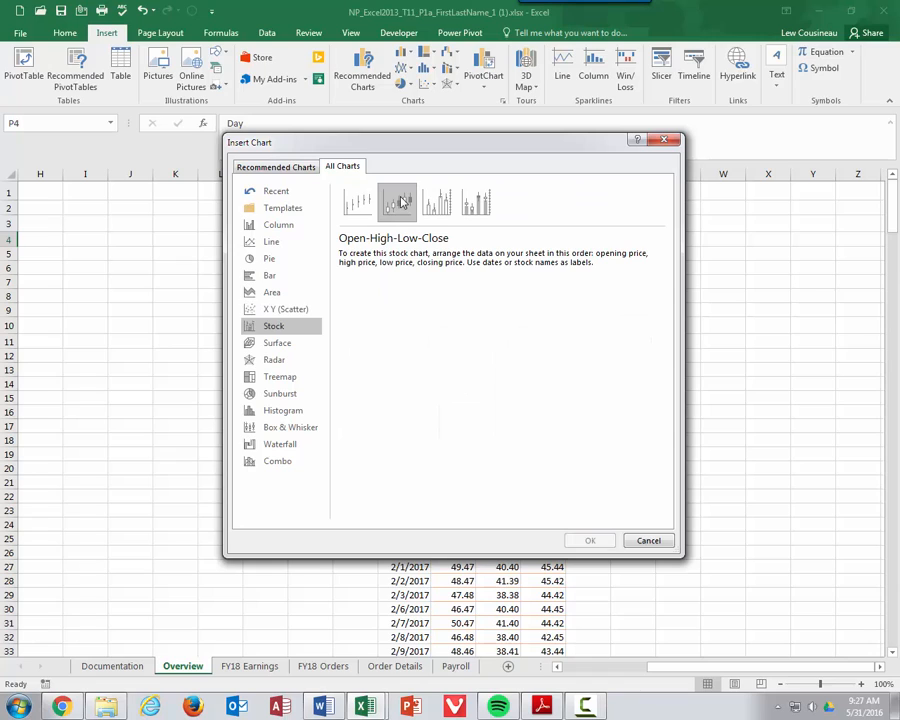
{"action": "left_click", "coordinate": [438, 200]}
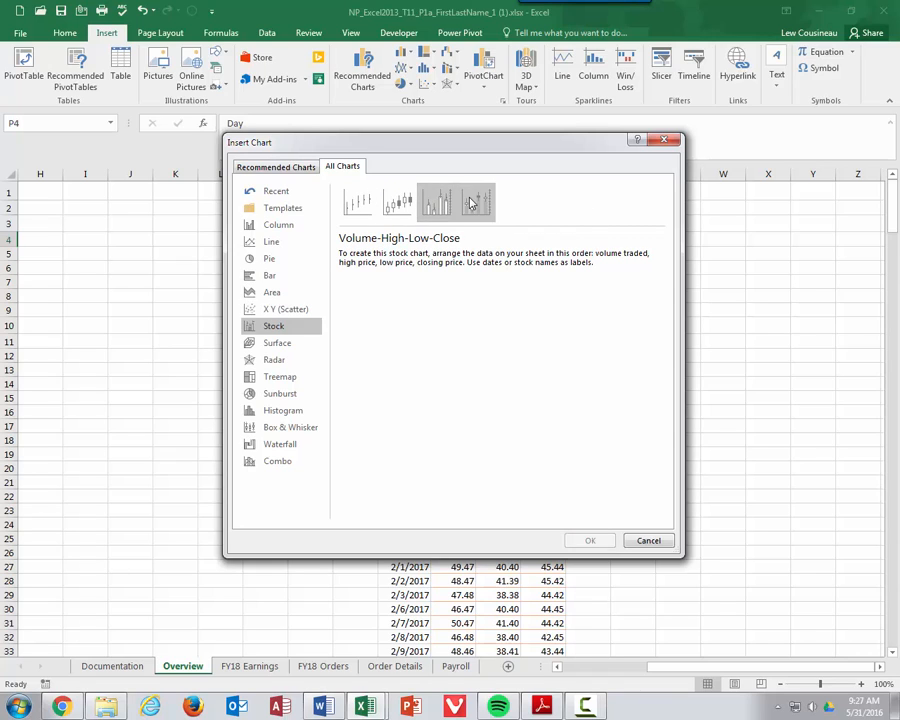
{"action": "left_click", "coordinate": [472, 204]}
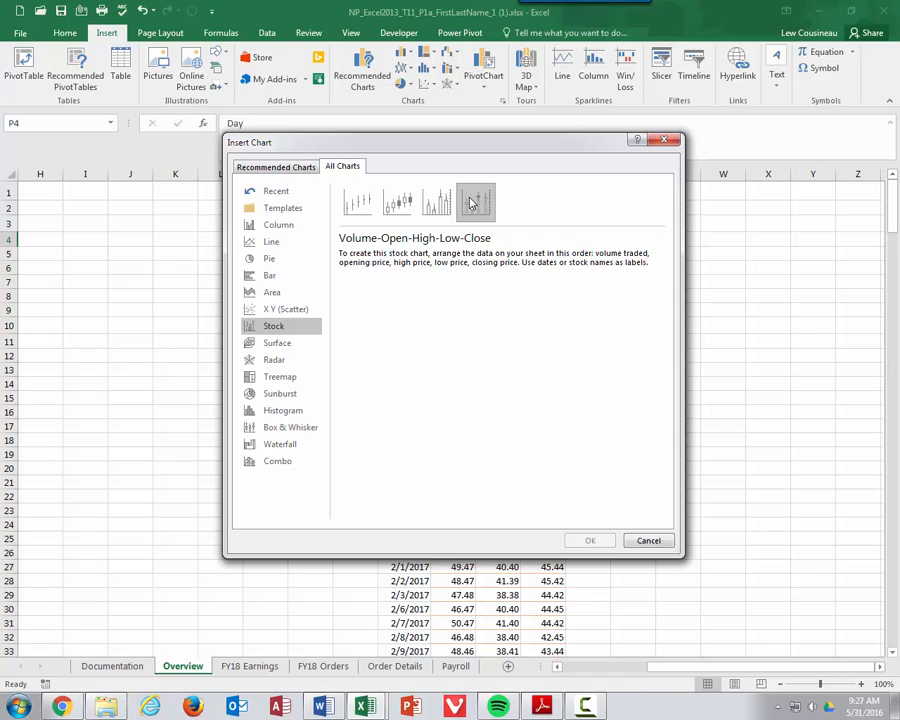
{"action": "left_click", "coordinate": [357, 201]}
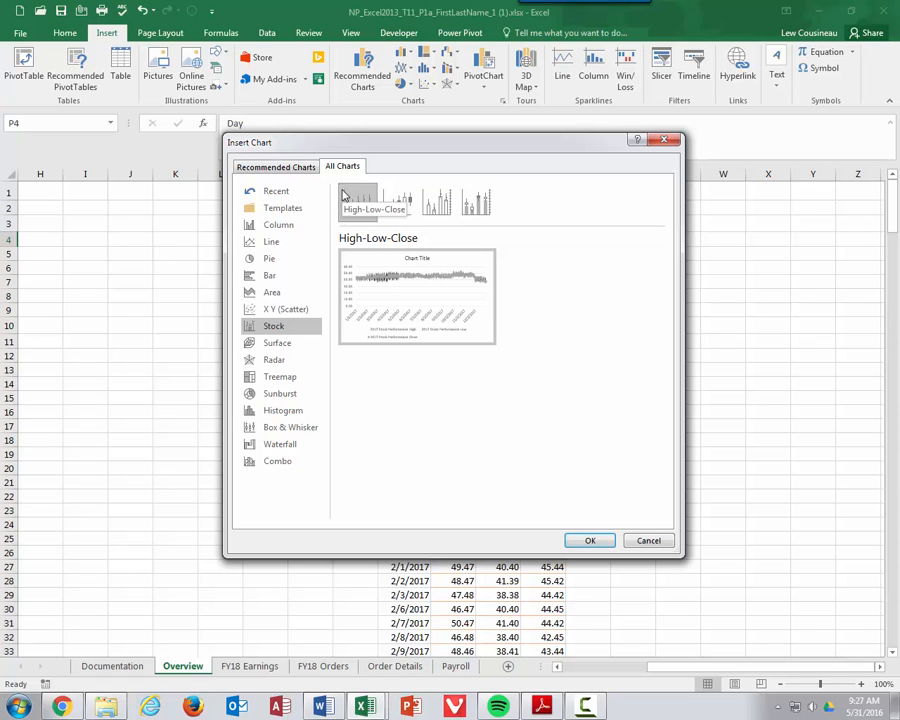
{"action": "left_click", "coordinate": [588, 540]}
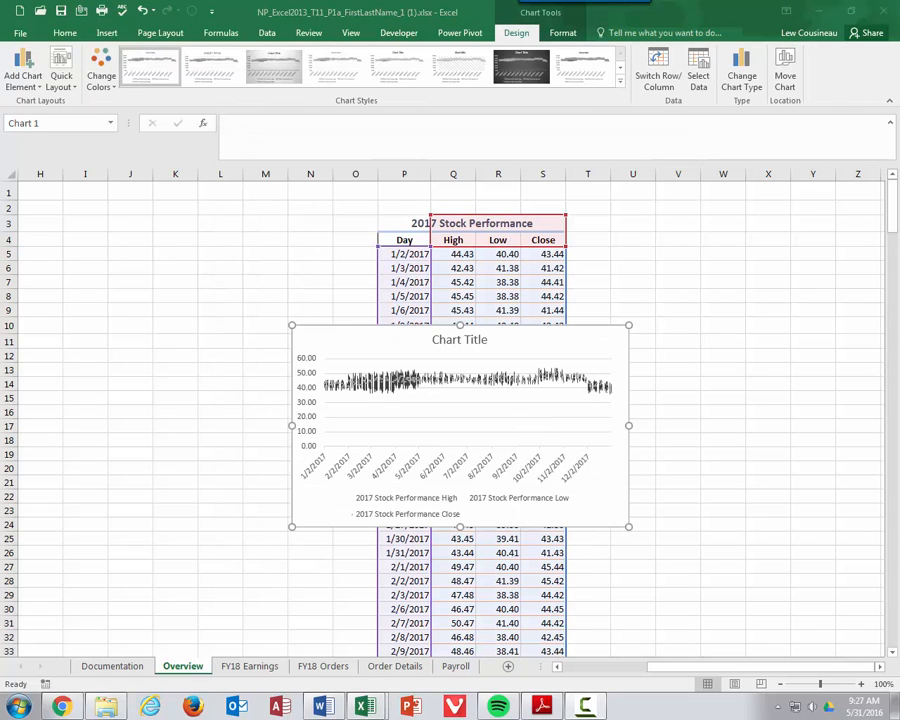
Step: Remove the stock chart's legend and set its title to "SafeClean Products - Stock Trends 2017"
{"action": "left_click", "coordinate": [440, 344]}
{"action": "double_click", "coordinate": [440, 343]}
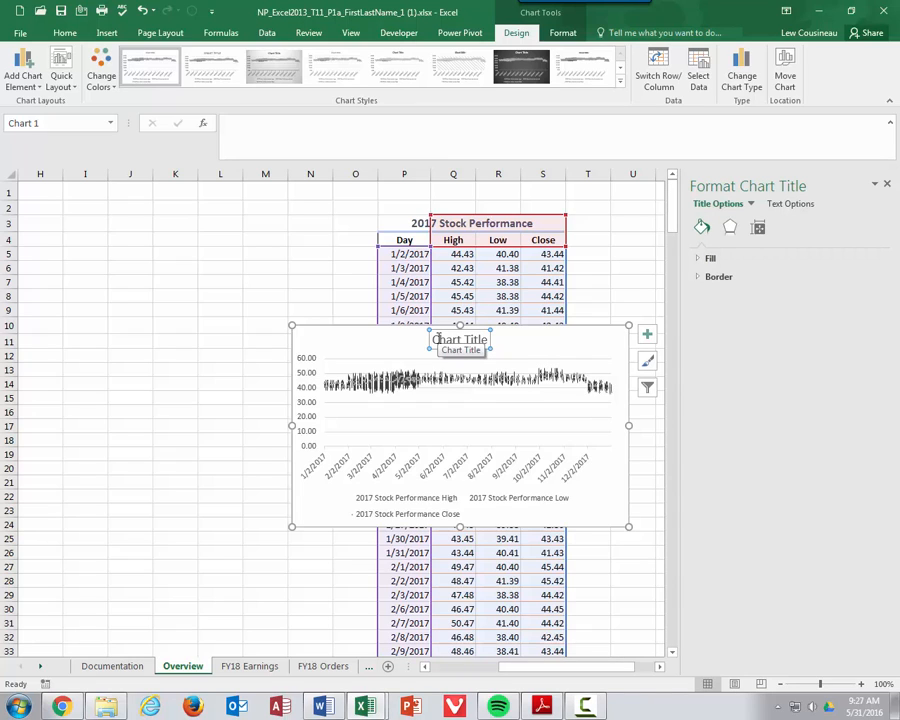
{"action": "left_click", "coordinate": [442, 502]}
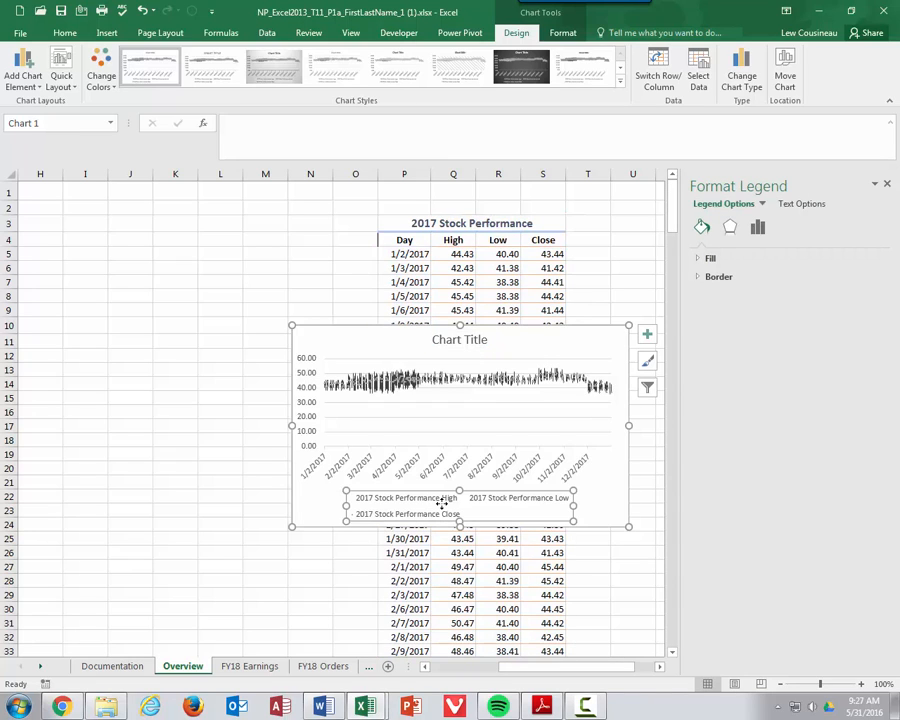
{"action": "key", "text": "Delete"}
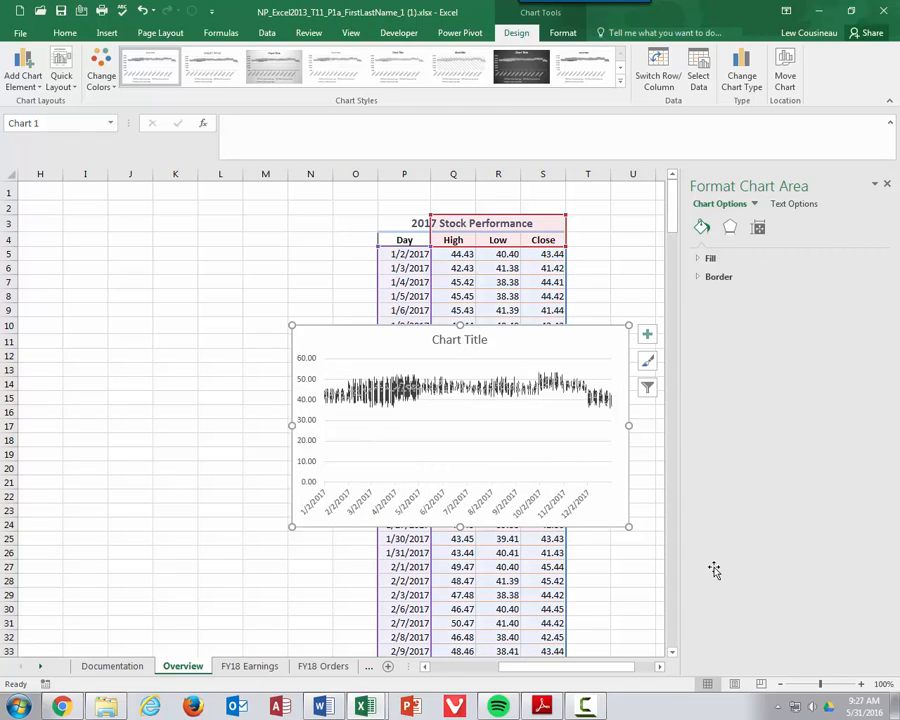
{"action": "left_click", "coordinate": [453, 339]}
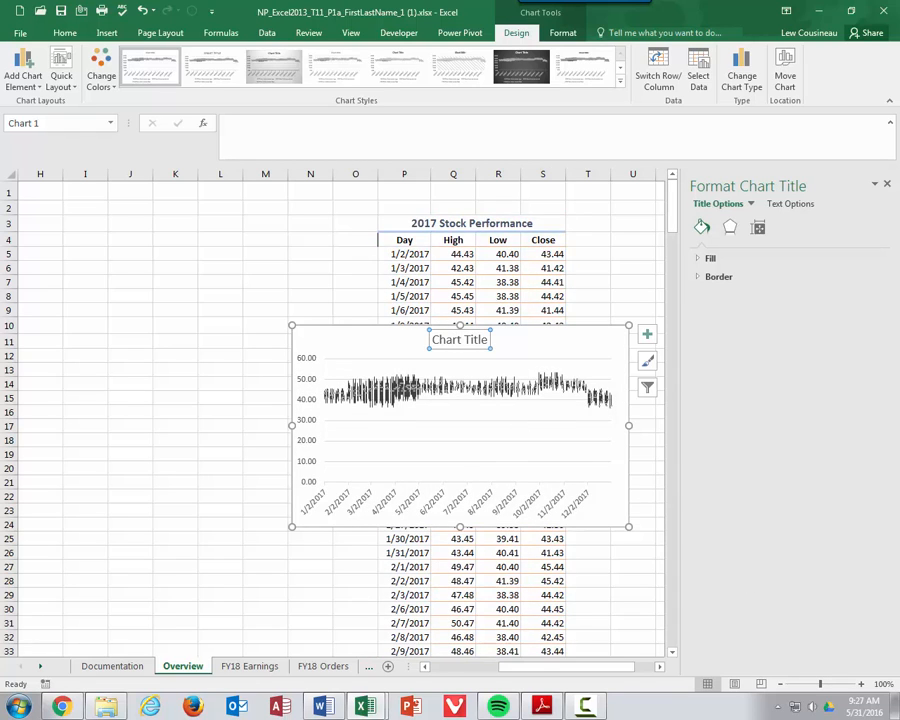
{"action": "type", "text": "SafeClean Products - Stock Trends 2017"}
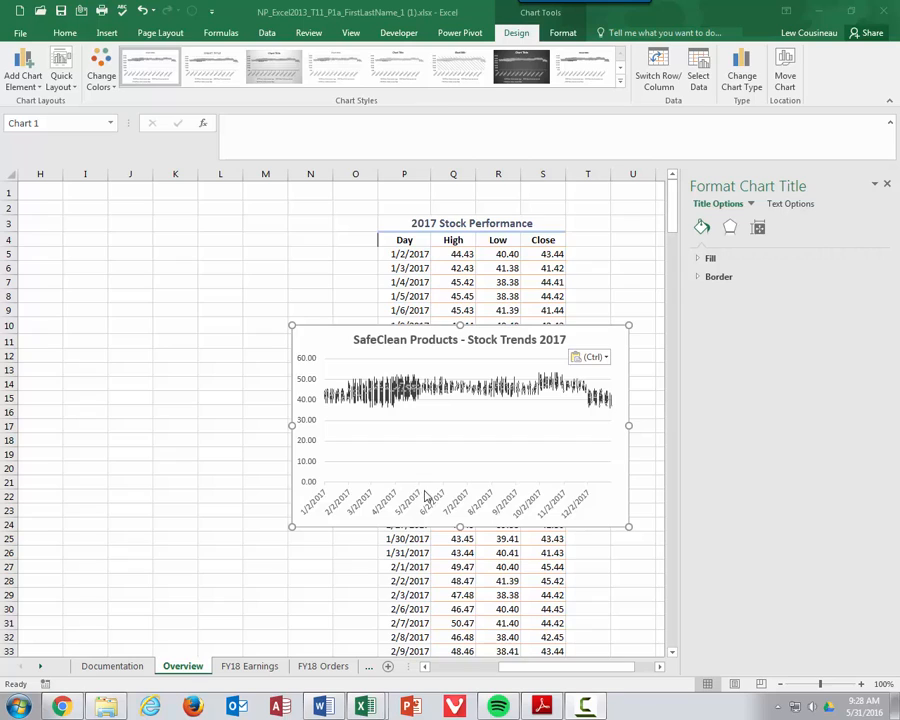
Step: Set the chart's vertical axis minimum bound to 35 and its major unit to 5
{"action": "left_click", "coordinate": [303, 449]}
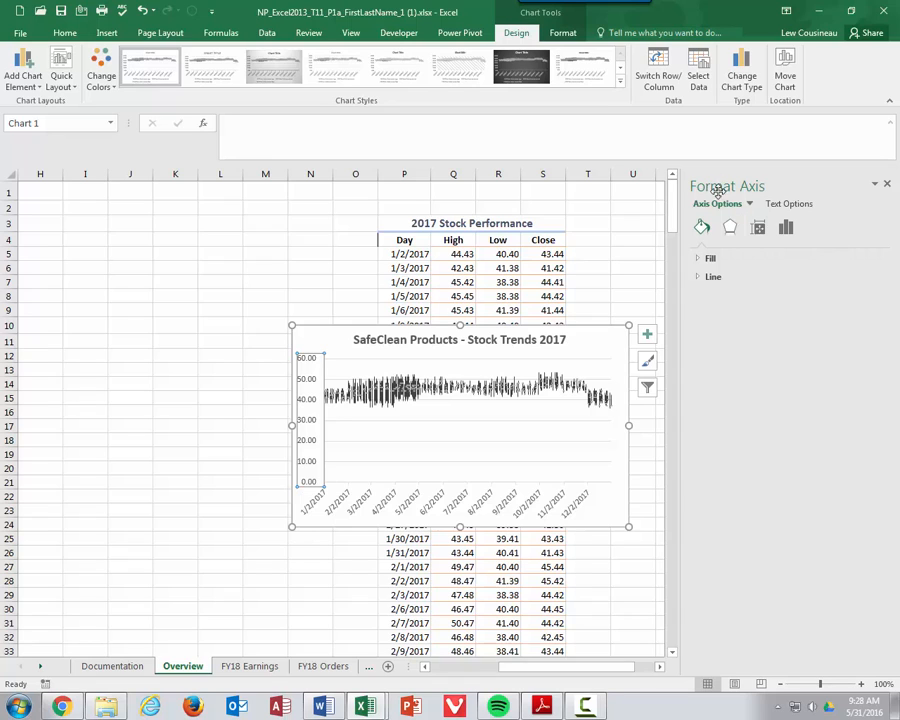
{"action": "left_click", "coordinate": [563, 35]}
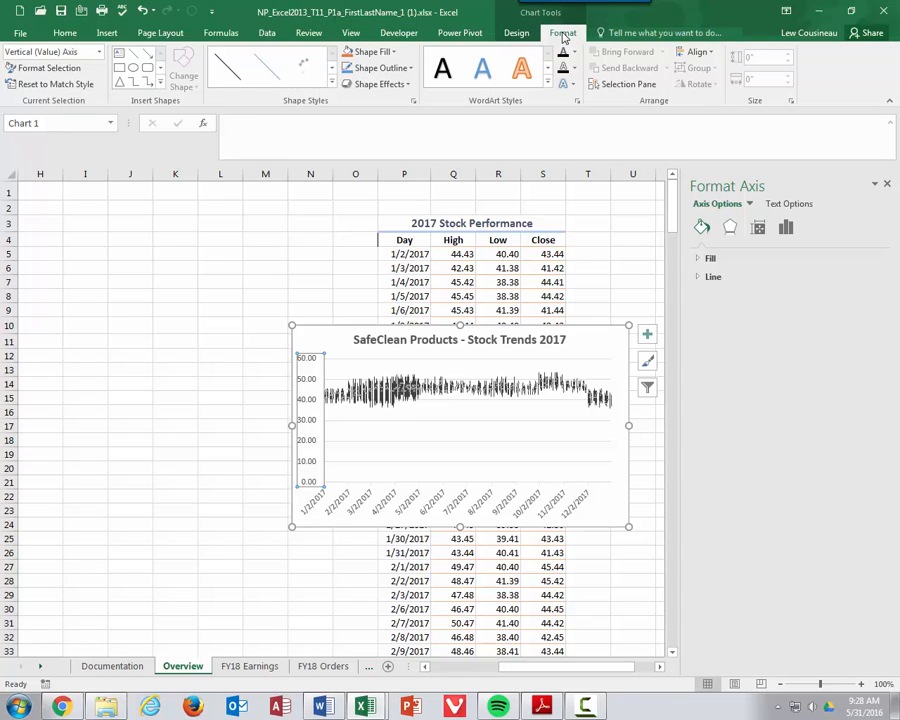
{"action": "left_click", "coordinate": [47, 67]}
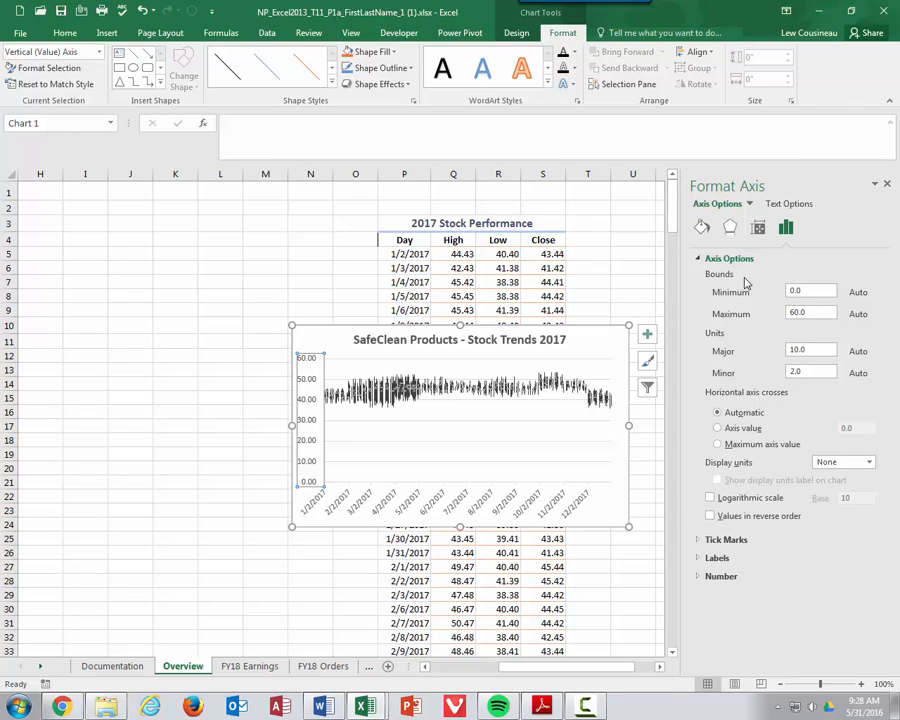
{"action": "left_click", "coordinate": [810, 289]}
{"action": "left_click_drag", "start_coordinate": [810, 289], "coordinate": [767, 292]}
{"action": "left_click_drag", "start_coordinate": [801, 350], "coordinate": [733, 349]}
{"action": "type", "text": "55"}
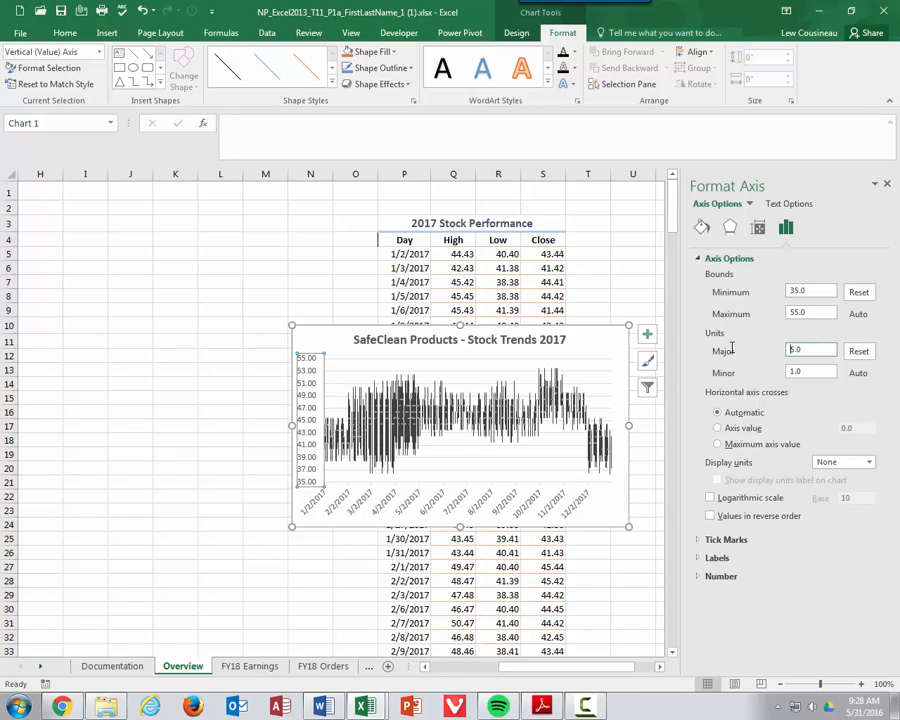
{"action": "key", "text": "Return"}
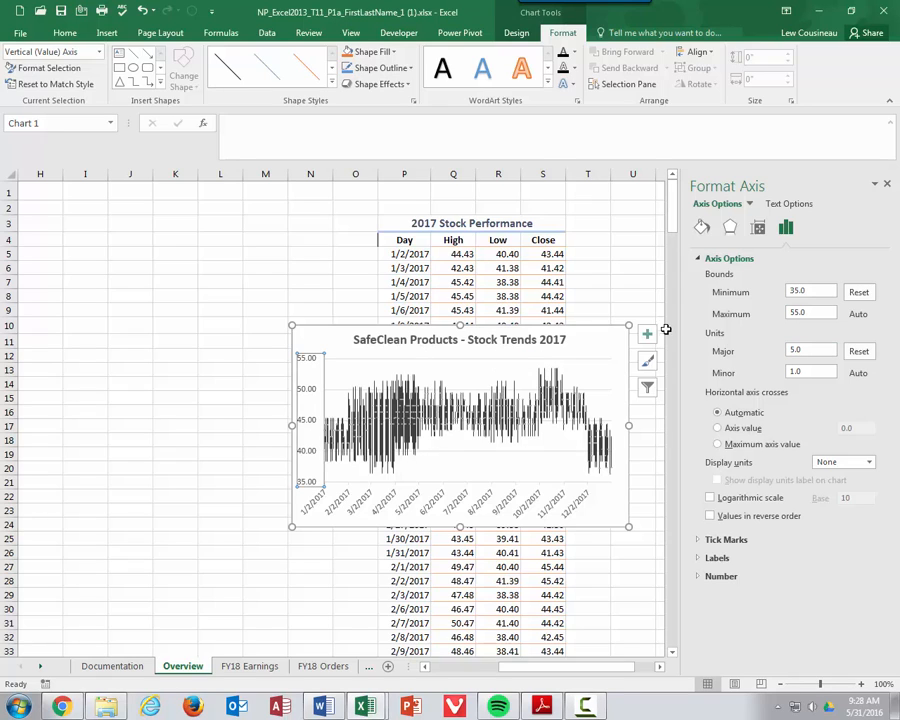
Step: Add axis titles to the stock chart, naming the vertical axis "Stock Prices" and the horizontal axis "Date"
{"action": "left_click", "coordinate": [646, 336]}
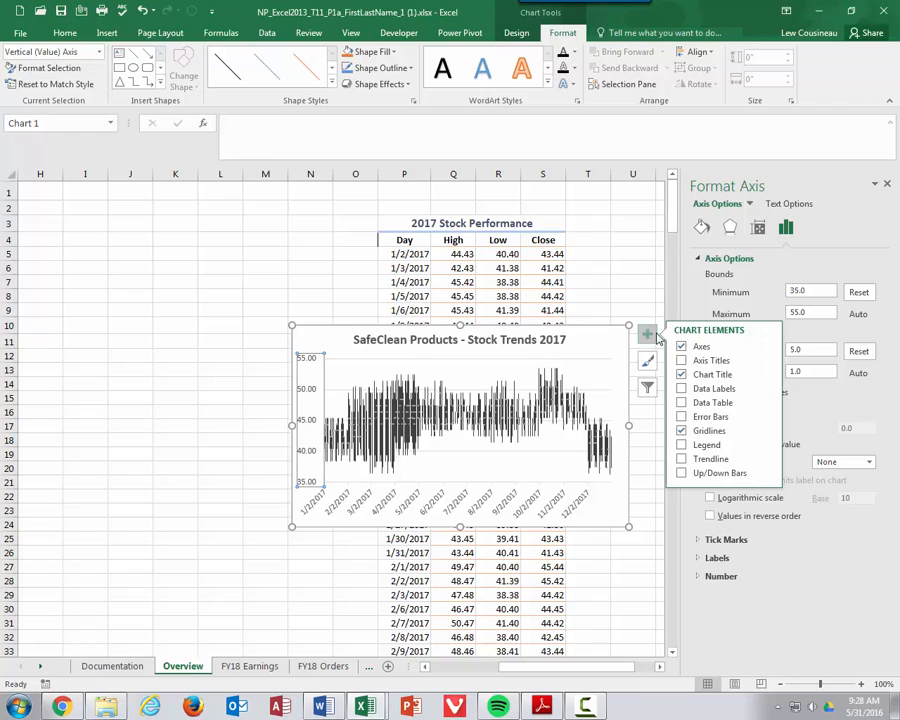
{"action": "left_click", "coordinate": [681, 361]}
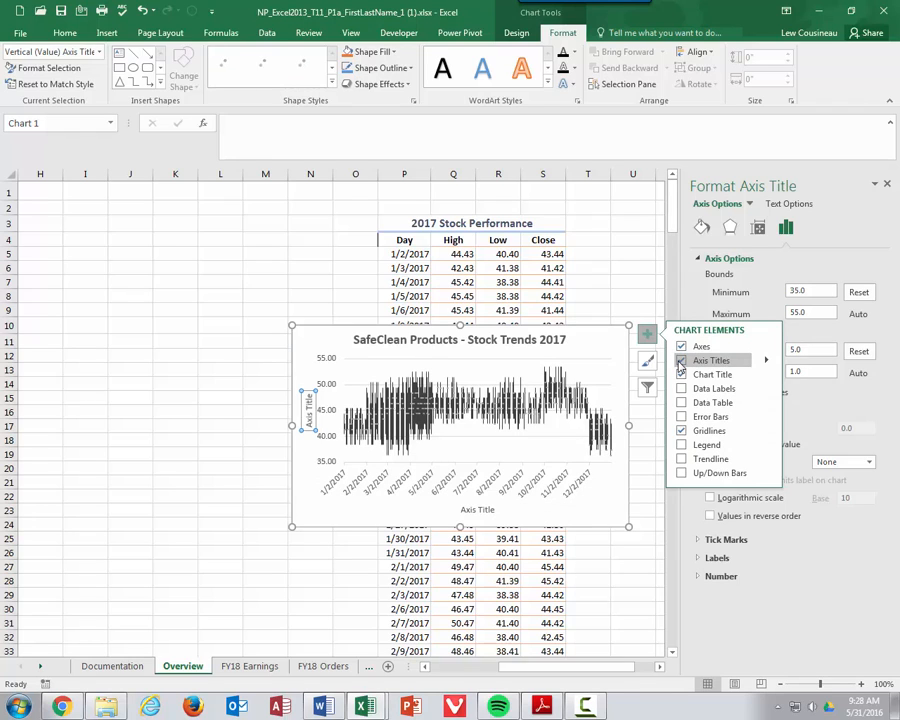
{"action": "left_click", "coordinate": [767, 360]}
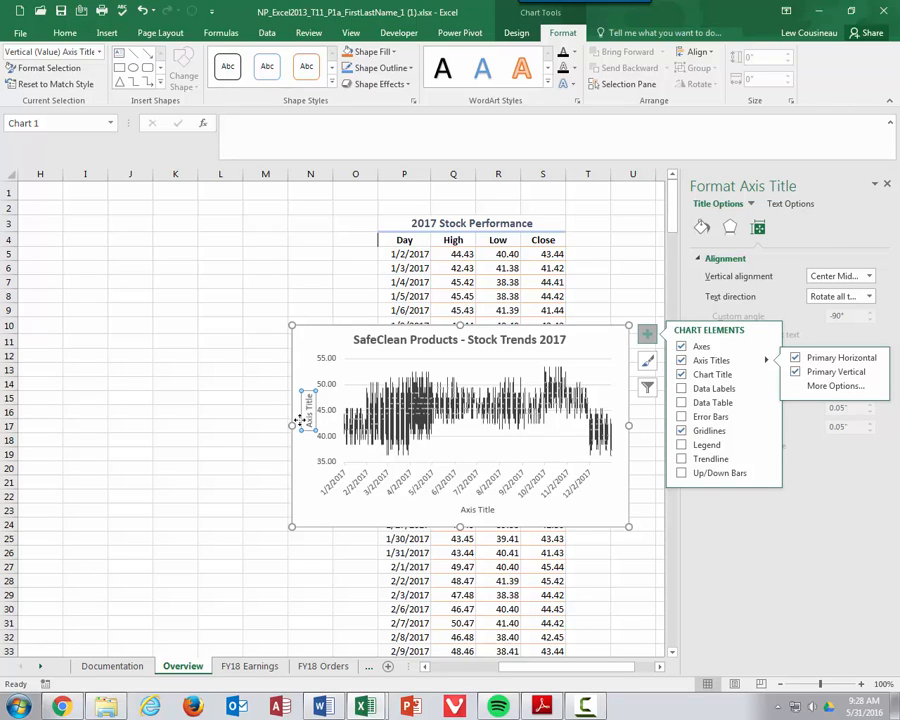
{"action": "left_click", "coordinate": [458, 509]}
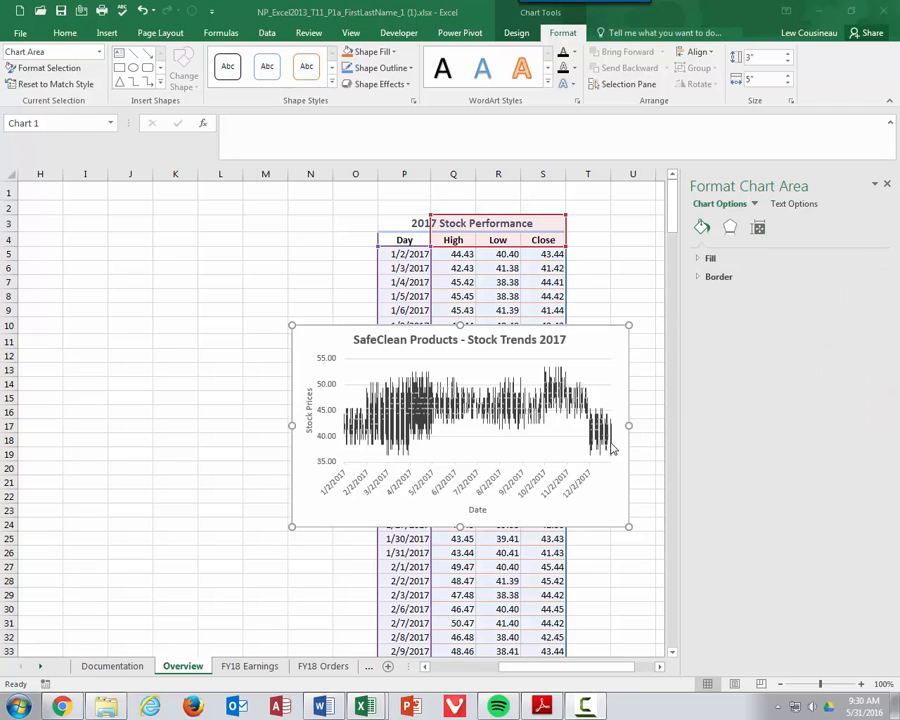
Step: Move the stock chart so its upper-left corner is in F10 and enlarge it to about 4.15" high by 7.02" wide, covering F10:O29
{"action": "left_click", "coordinate": [316, 337]}
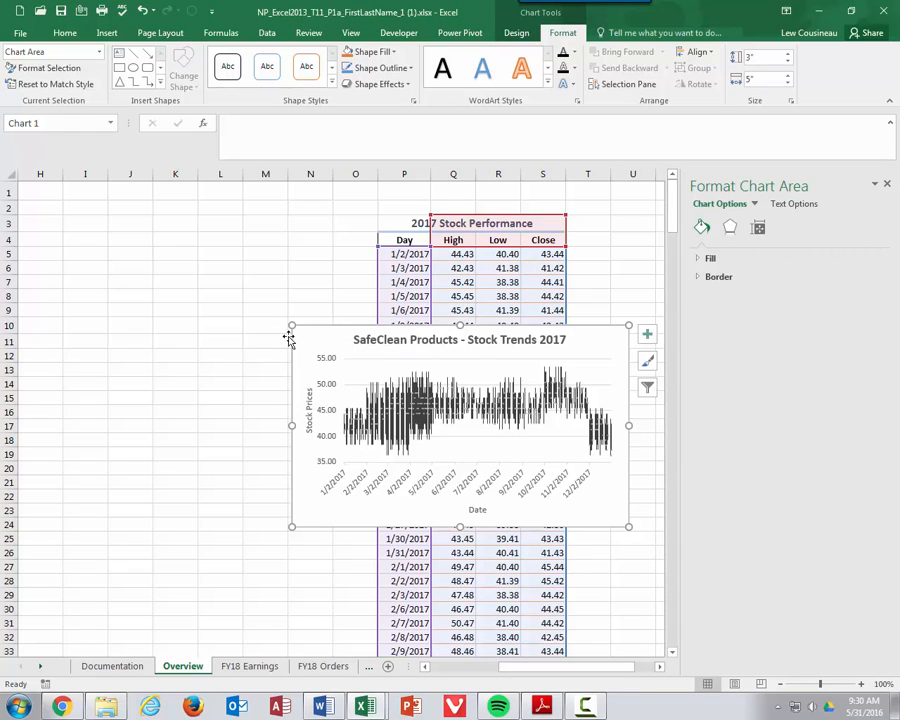
{"action": "mouse_move", "coordinate": [288, 338]}
{"action": "left_mouse_down"}
{"action": "mouse_move", "coordinate": [6, 308]}
{"action": "mouse_move", "coordinate": [76, 398]}
{"action": "mouse_move", "coordinate": [81, 330]}
{"action": "left_mouse_up"}
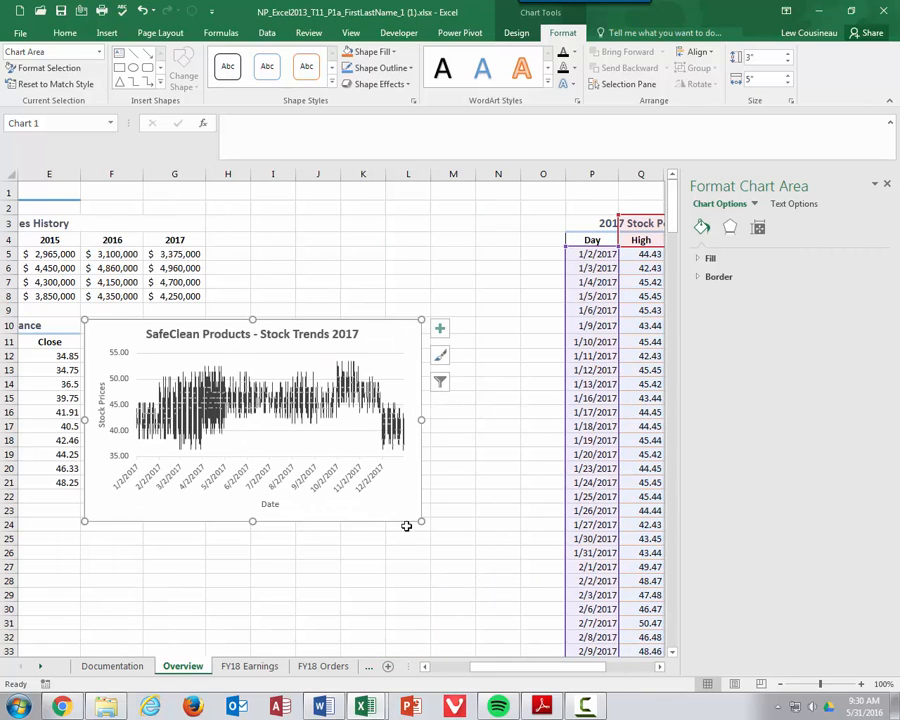
{"action": "left_click_drag", "start_coordinate": [418, 521], "coordinate": [557, 597]}
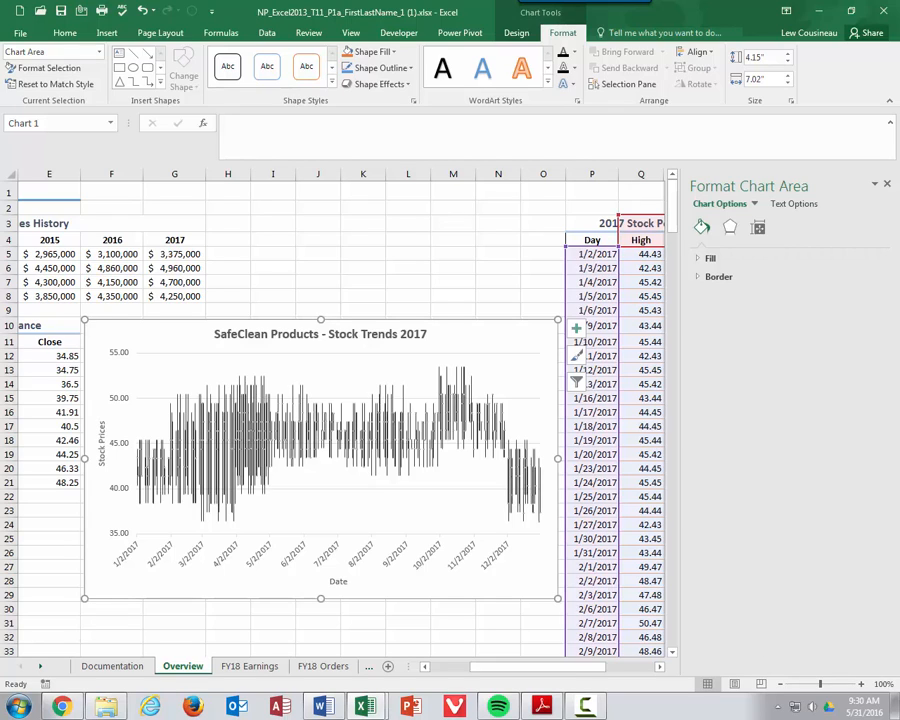
{"action": "left_click", "coordinate": [876, 185]}
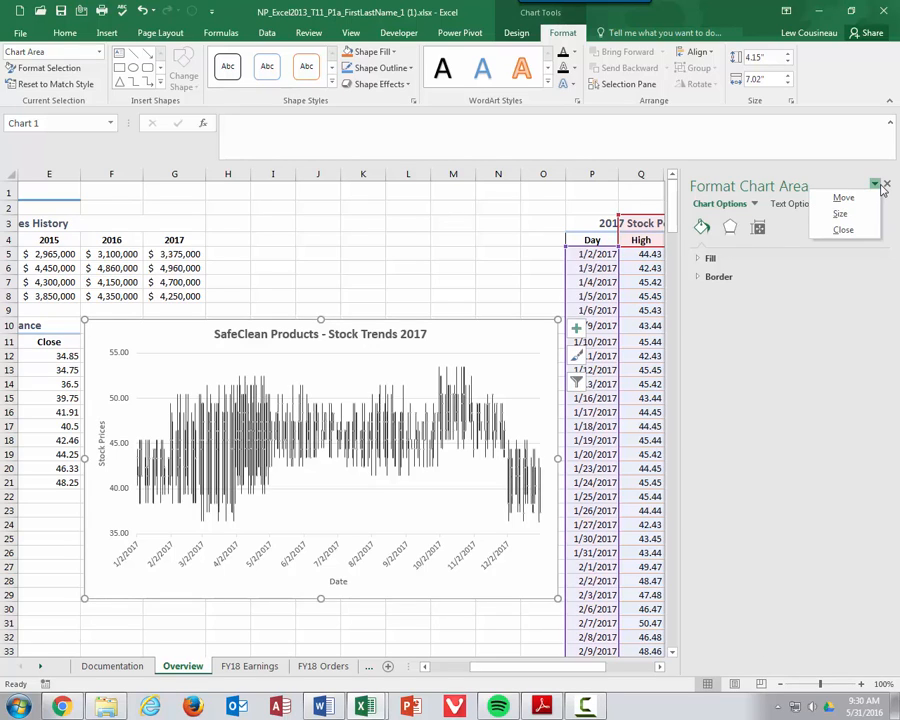
{"action": "left_click", "coordinate": [878, 186]}
{"action": "left_click", "coordinate": [885, 189]}
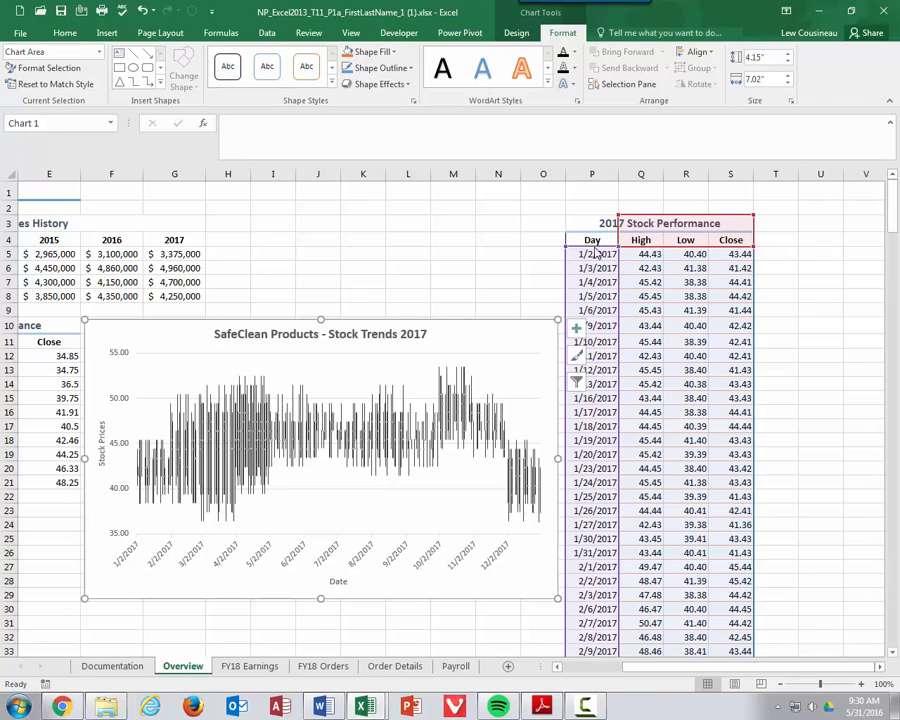
Step: Examine the workbook connection properties of support_NP_E13_T11_P1a_10Year_Stock and support_NP_E13_T11_P1a_stock without changing them
{"action": "left_click", "coordinate": [596, 254]}
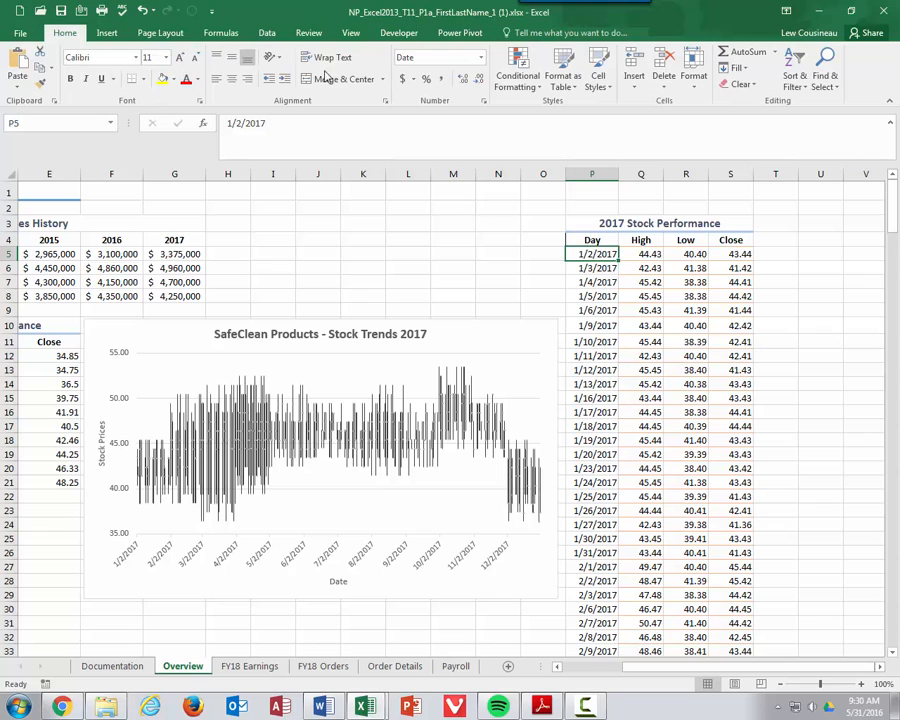
{"action": "left_click", "coordinate": [268, 33]}
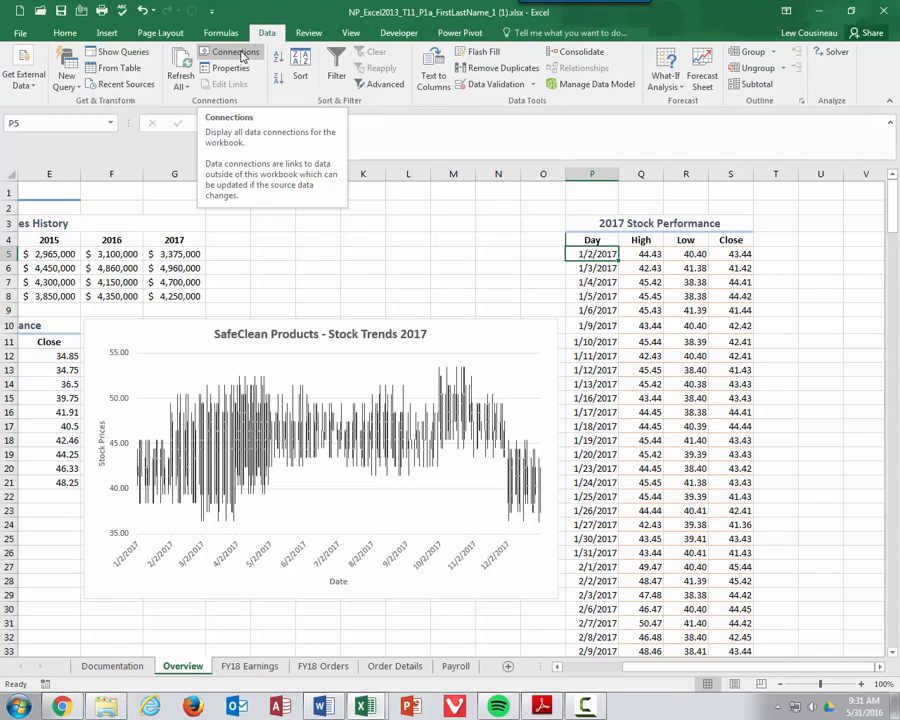
{"action": "left_click", "coordinate": [234, 53]}
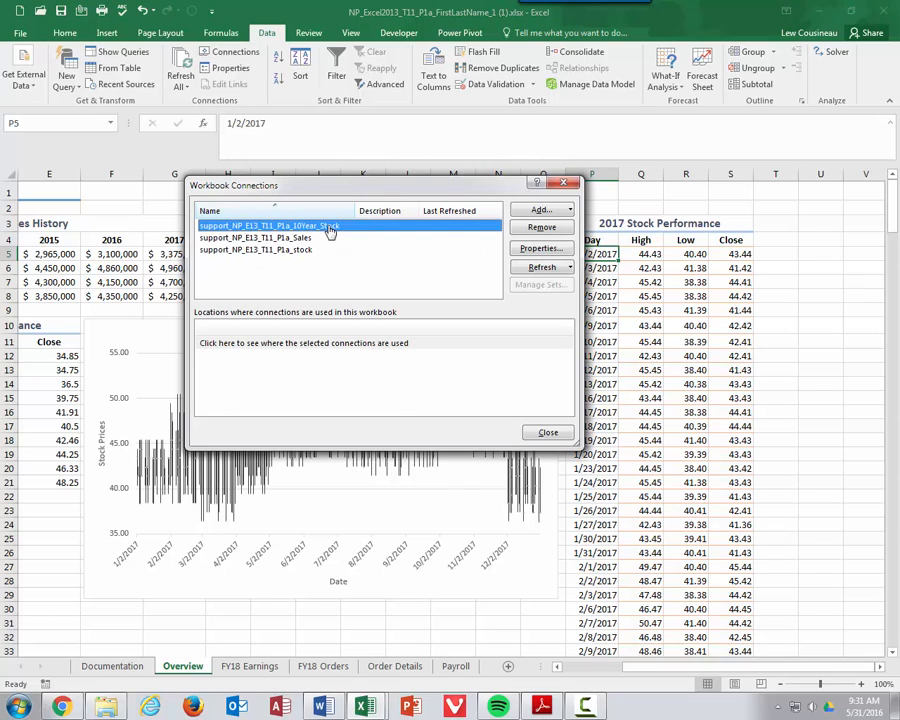
{"action": "left_click", "coordinate": [538, 248]}
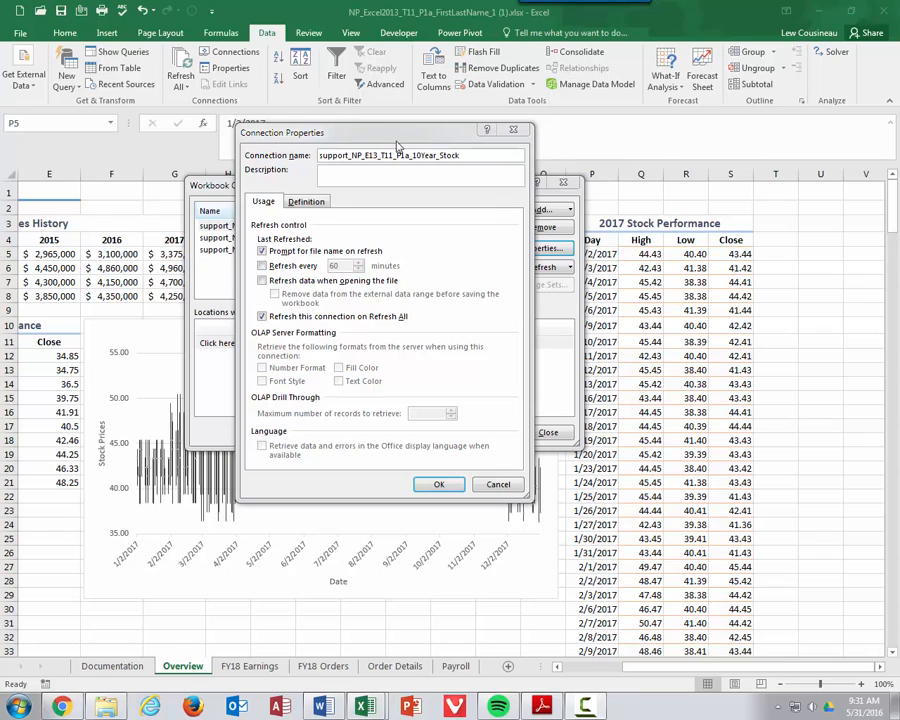
{"action": "left_click", "coordinate": [497, 485]}
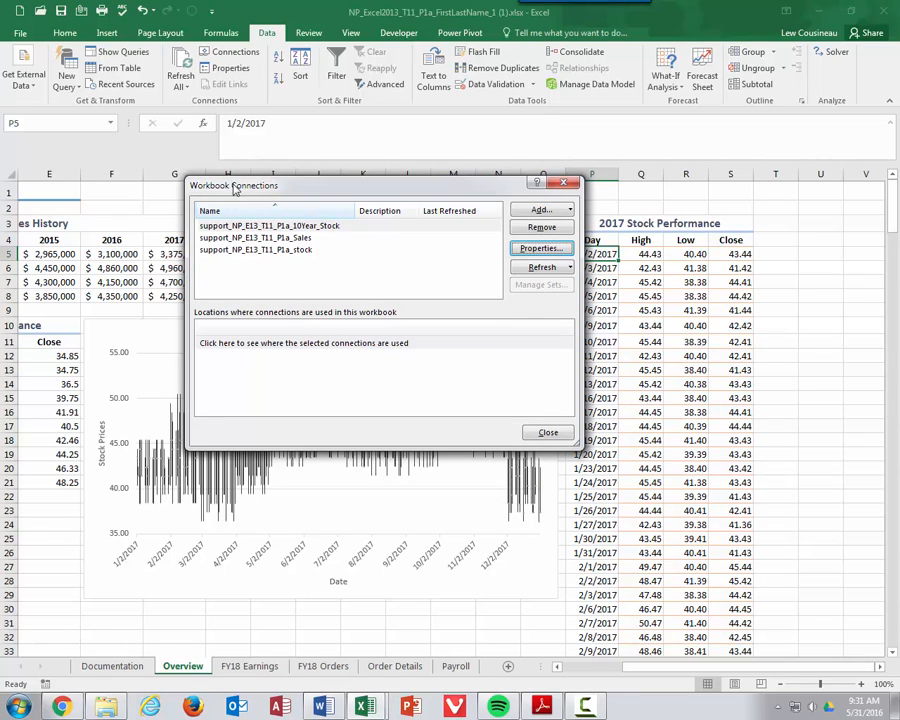
{"action": "left_click", "coordinate": [266, 251]}
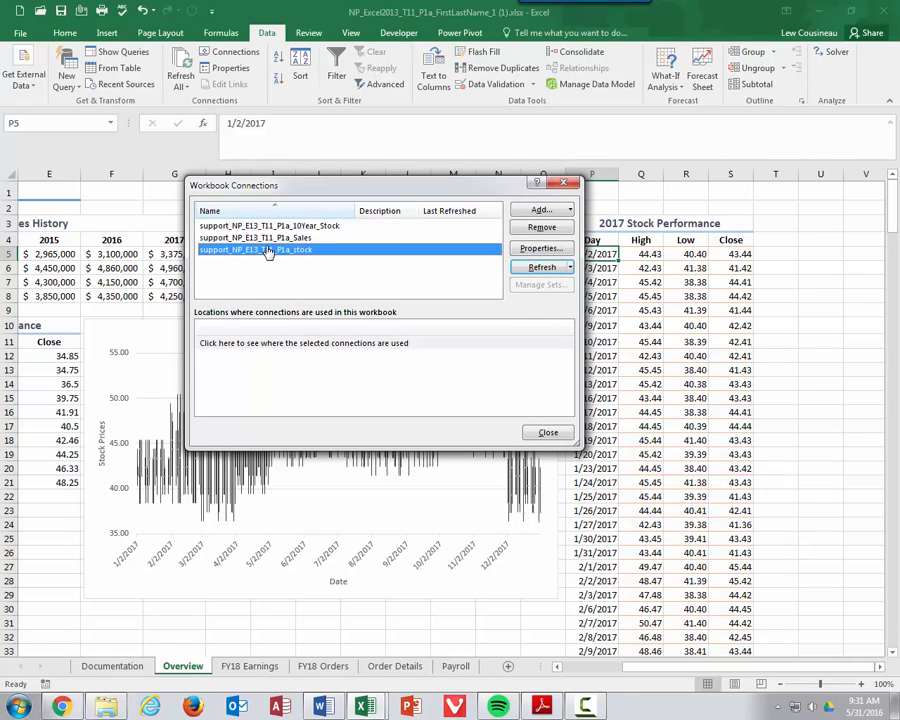
{"action": "left_click", "coordinate": [540, 250]}
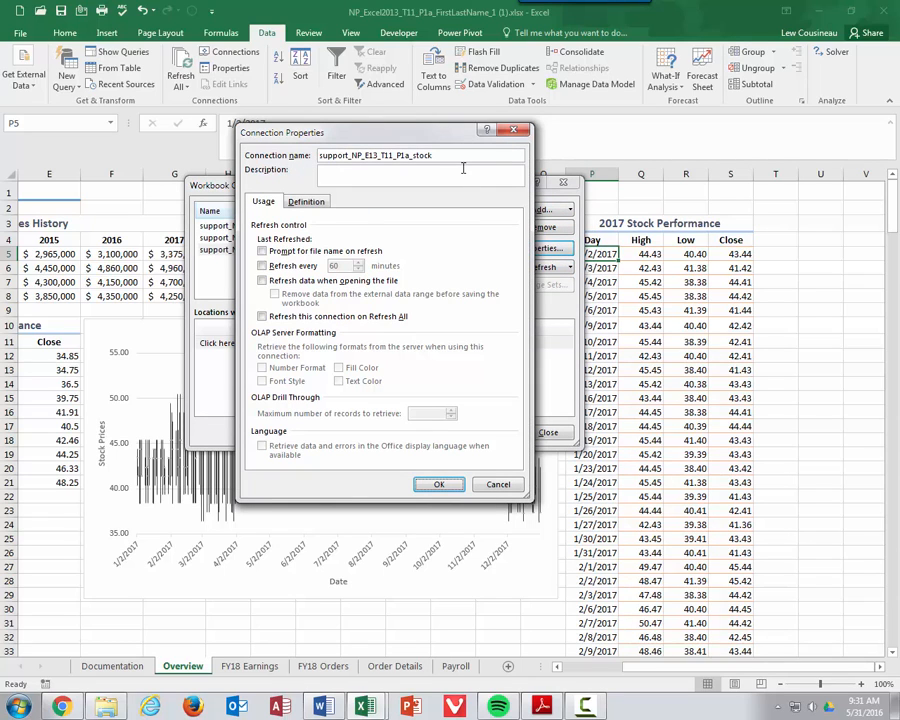
{"action": "left_click", "coordinate": [497, 486]}
{"action": "left_click", "coordinate": [548, 432]}
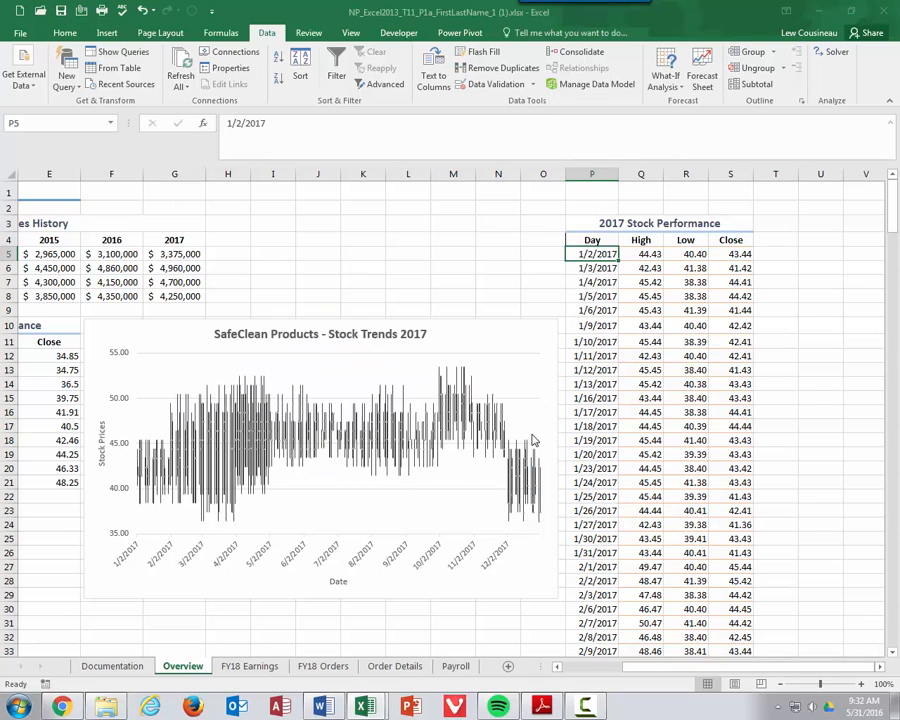
{"action": "left_click", "coordinate": [632, 311]}
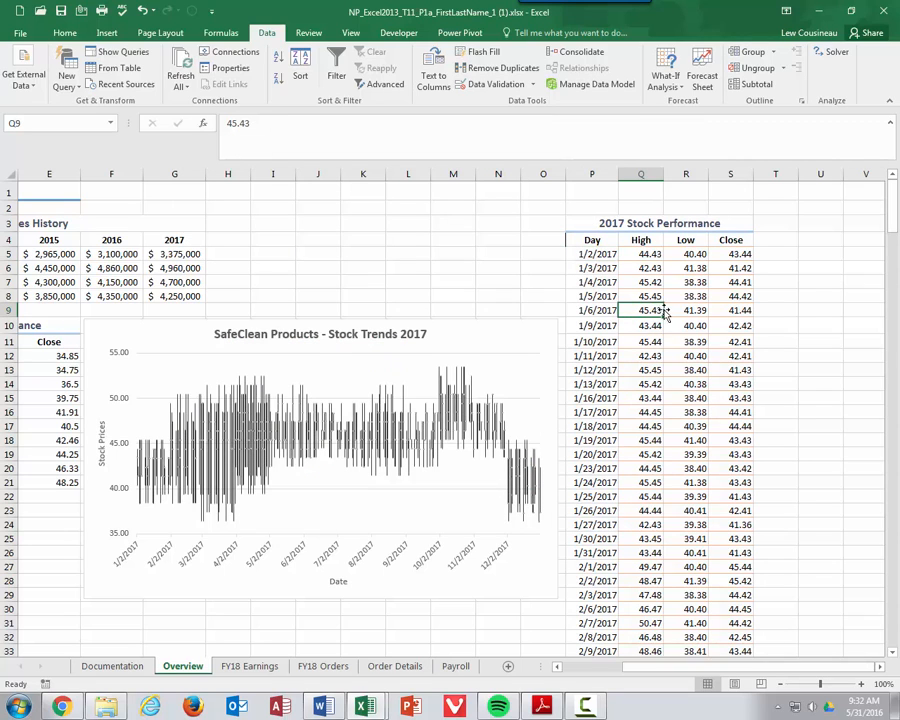
Step: Rename the 2017 stock data range "SafeClean 2017 Stock Performance" and enable prompting for the file name on refresh and column width adjustment
{"action": "right_click", "coordinate": [651, 312]}
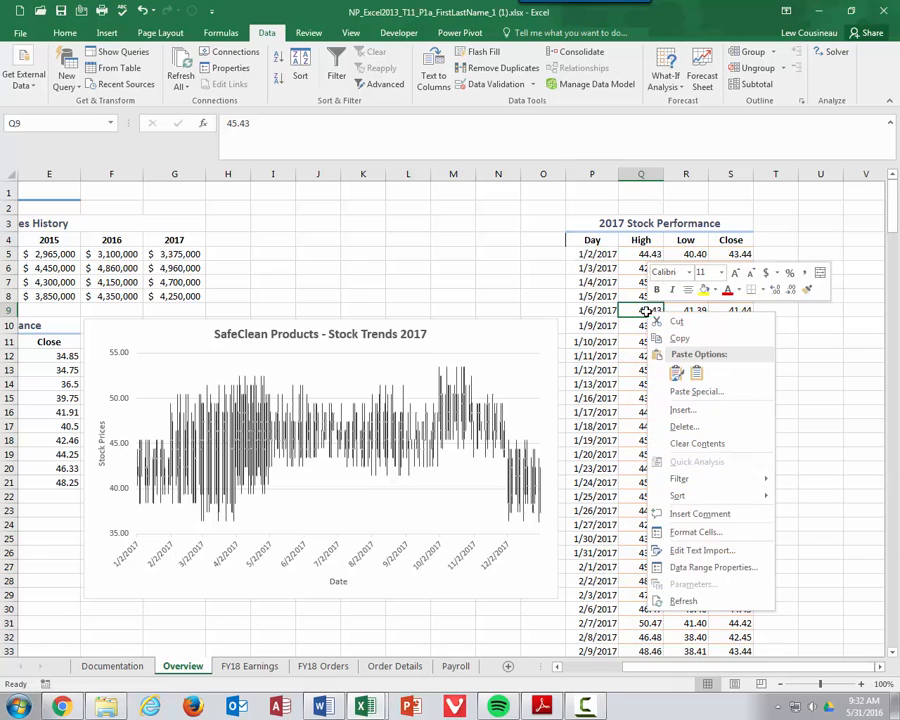
{"action": "left_click", "coordinate": [688, 567]}
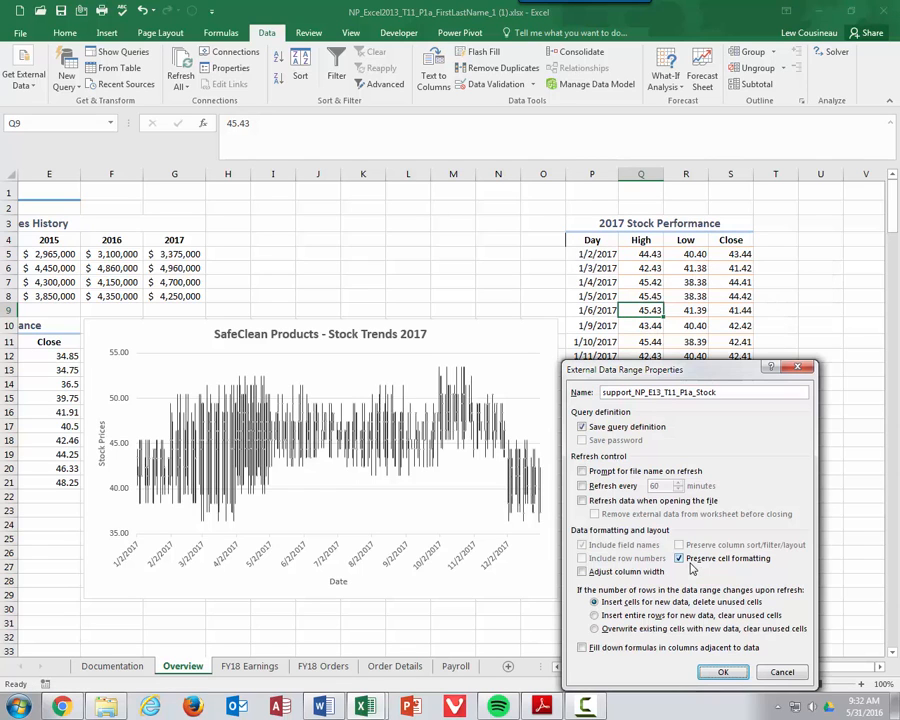
{"action": "left_click_drag", "start_coordinate": [664, 372], "coordinate": [418, 107]}
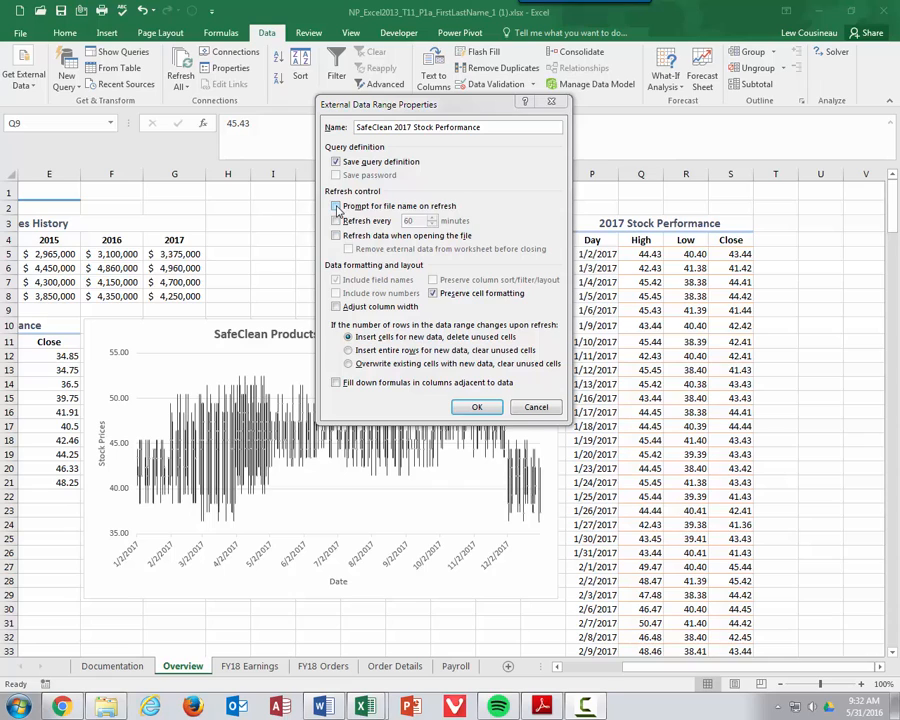
{"action": "left_click", "coordinate": [338, 207]}
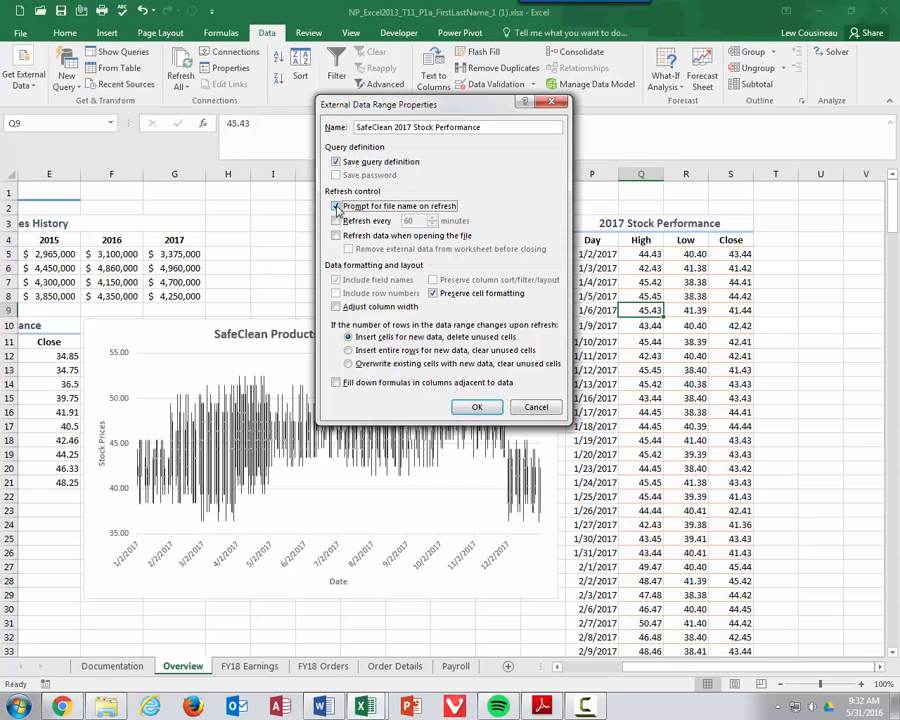
{"action": "left_click", "coordinate": [337, 308]}
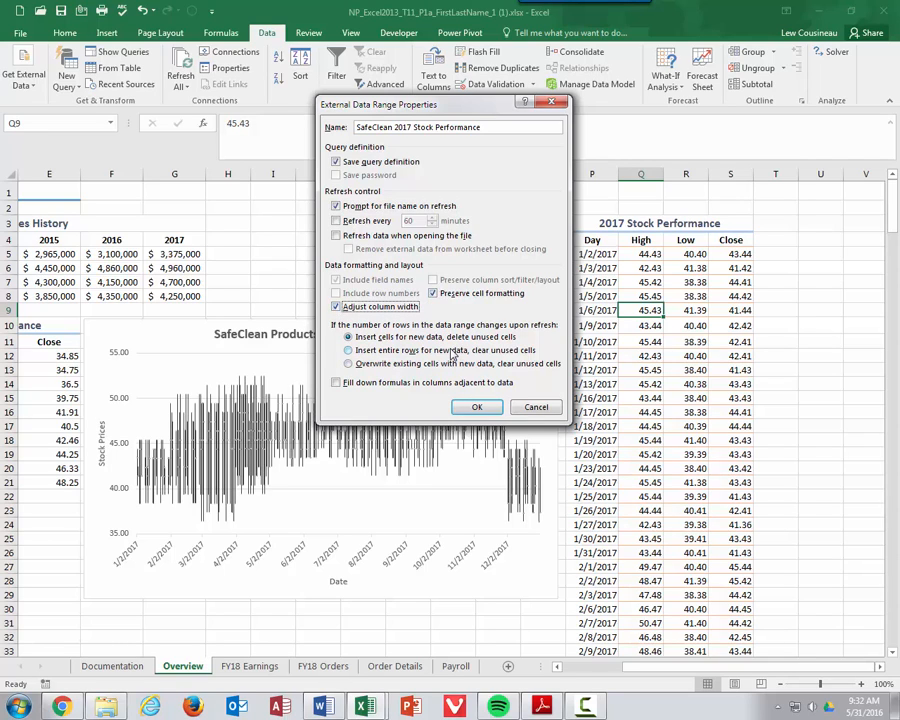
{"action": "left_click", "coordinate": [478, 407]}
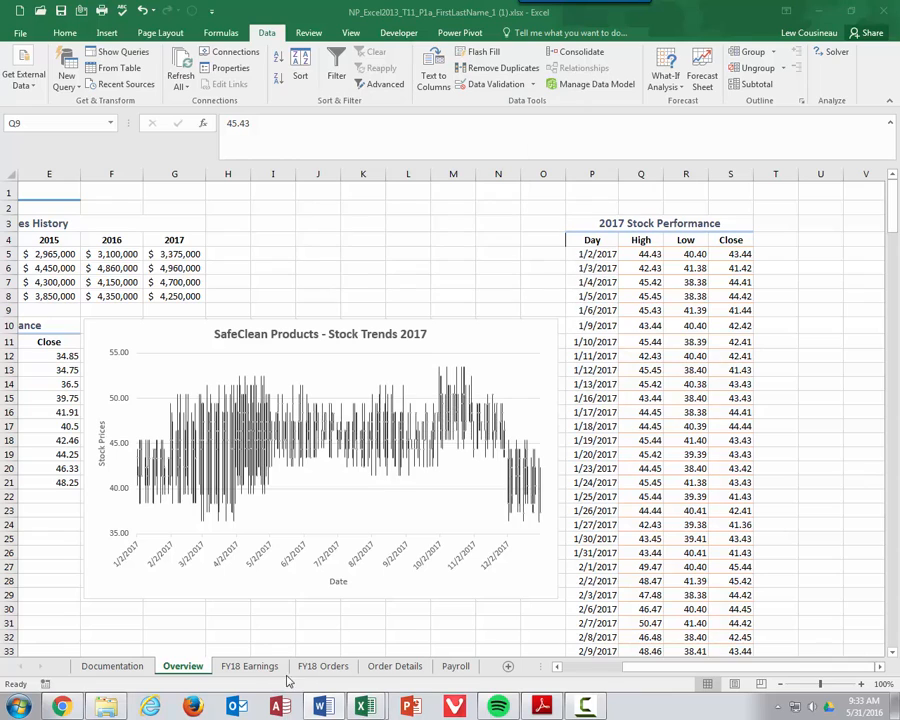
Step: On the FY18 Earnings sheet, start a Microsoft Query import using MS Access Database as the data source
{"action": "left_click", "coordinate": [250, 664]}
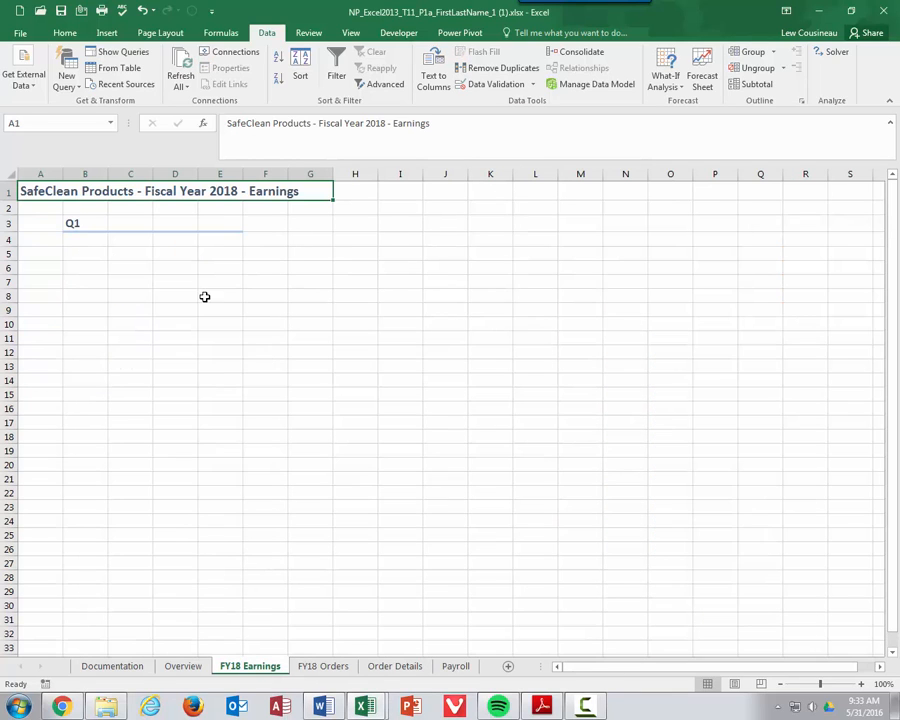
{"action": "left_click", "coordinate": [33, 92]}
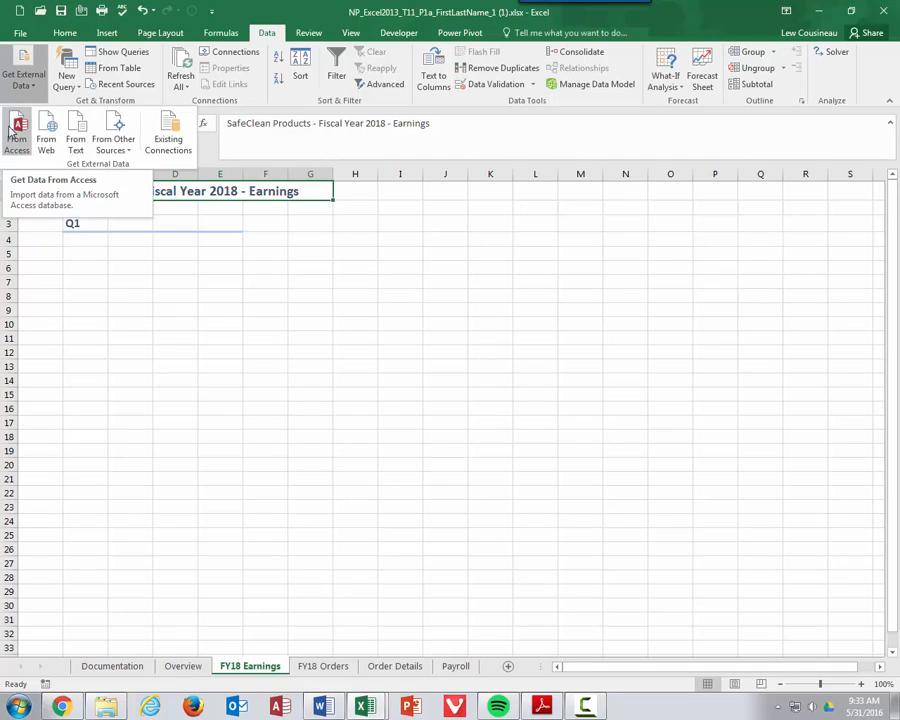
{"action": "left_click", "coordinate": [129, 155]}
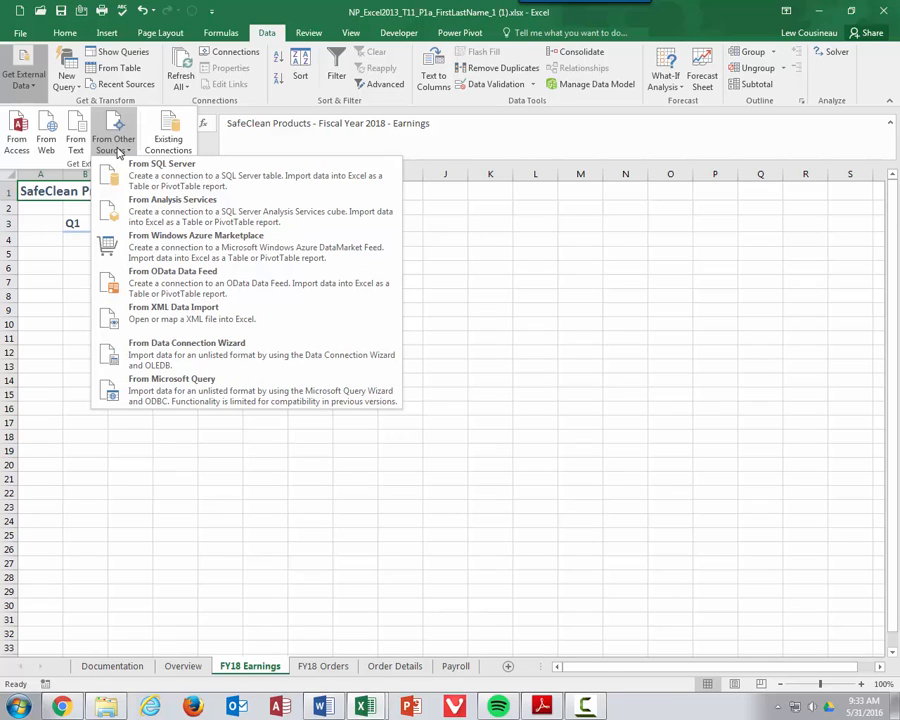
{"action": "left_click", "coordinate": [177, 398]}
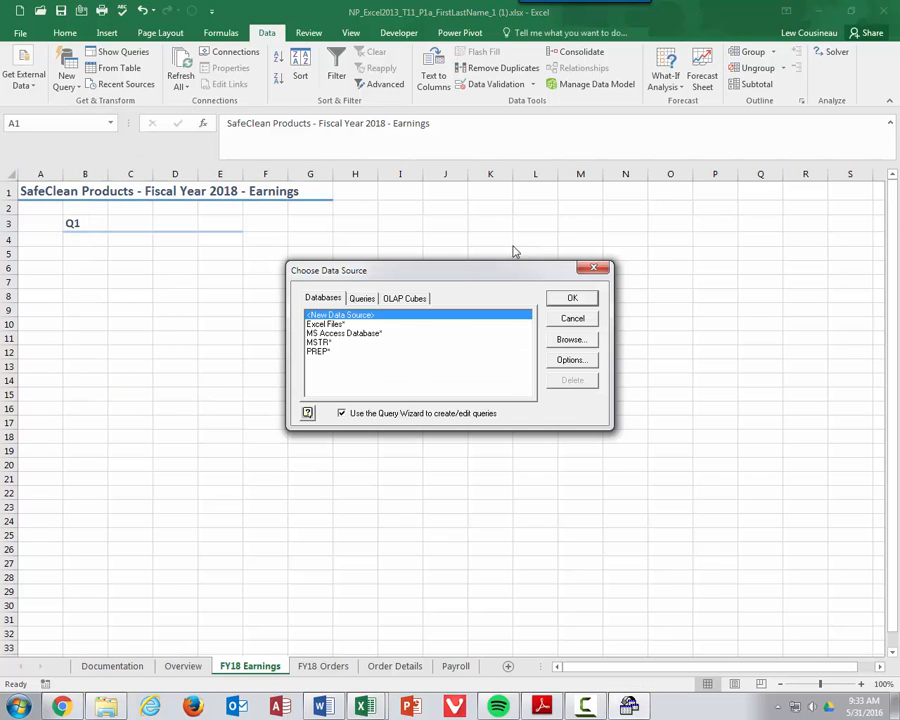
{"action": "left_click_drag", "start_coordinate": [463, 270], "coordinate": [269, 235]}
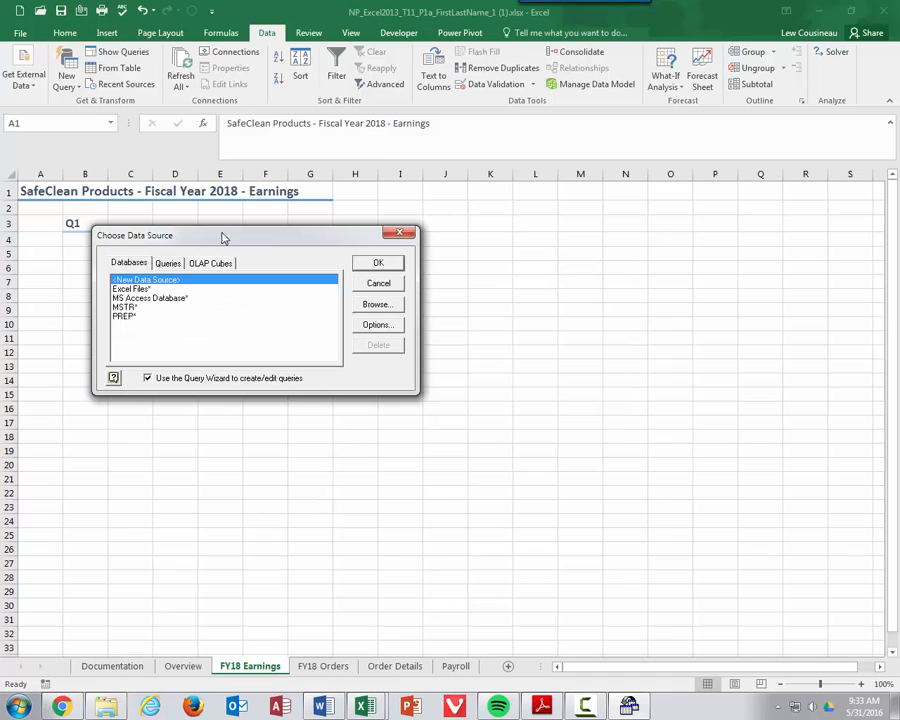
{"action": "left_click", "coordinate": [160, 299]}
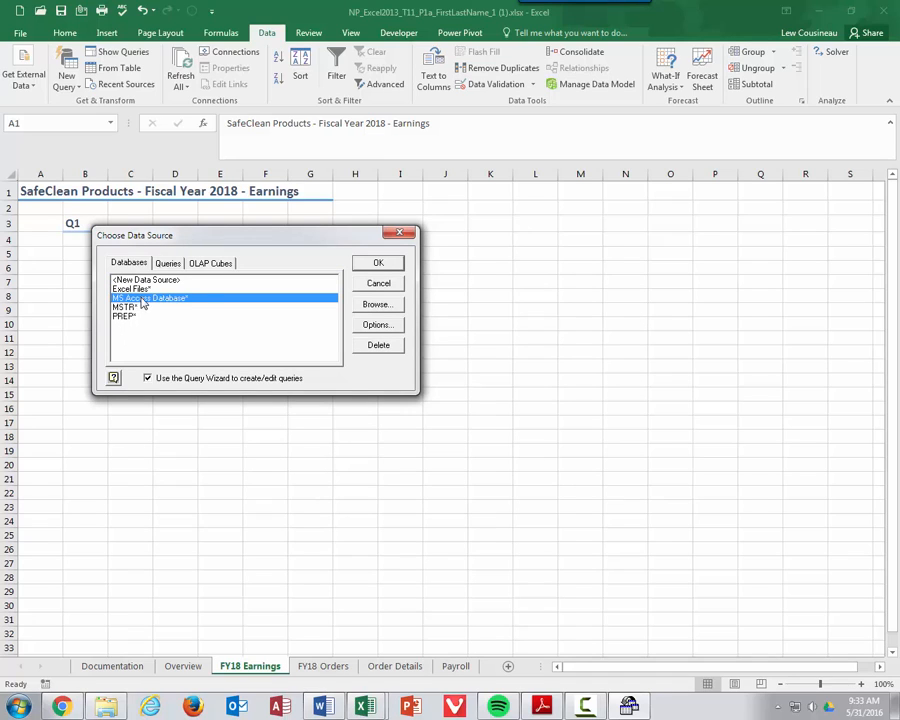
{"action": "left_click", "coordinate": [371, 264]}
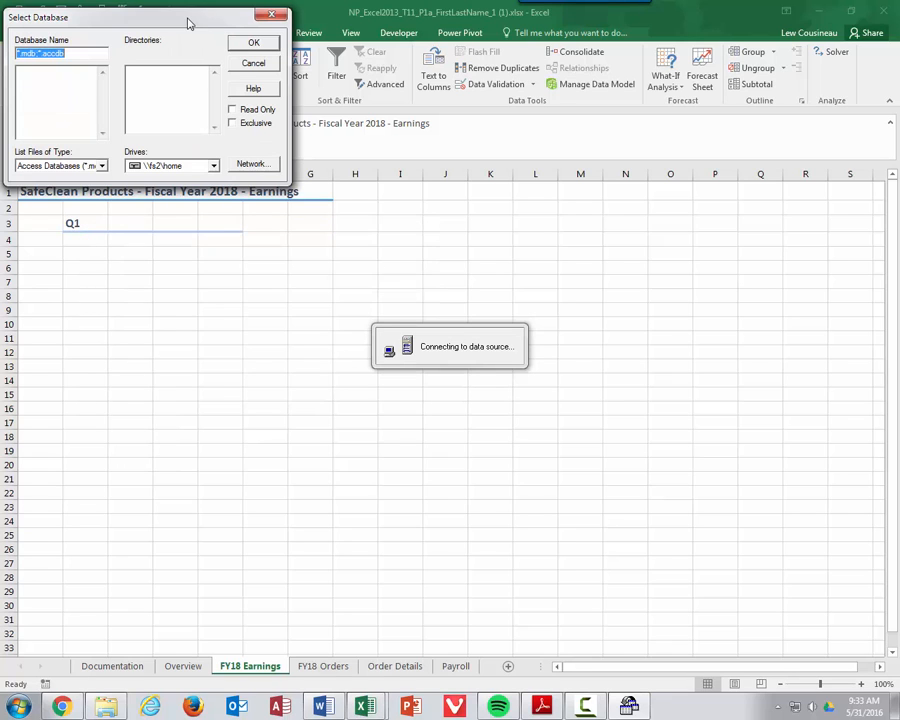
Step: Connect the query to the support_NP_E13_T11_P1a_SafeClean.accdb database in the Downloads folder on drive C
{"action": "left_click_drag", "start_coordinate": [189, 22], "coordinate": [432, 228]}
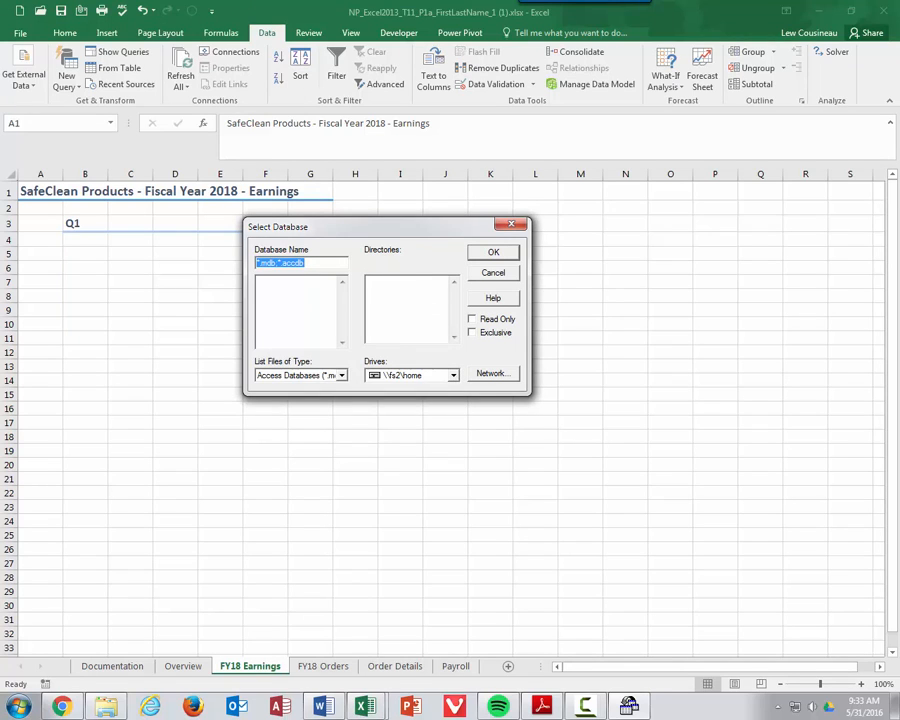
{"action": "left_click", "coordinate": [452, 376]}
{"action": "left_click", "coordinate": [405, 423]}
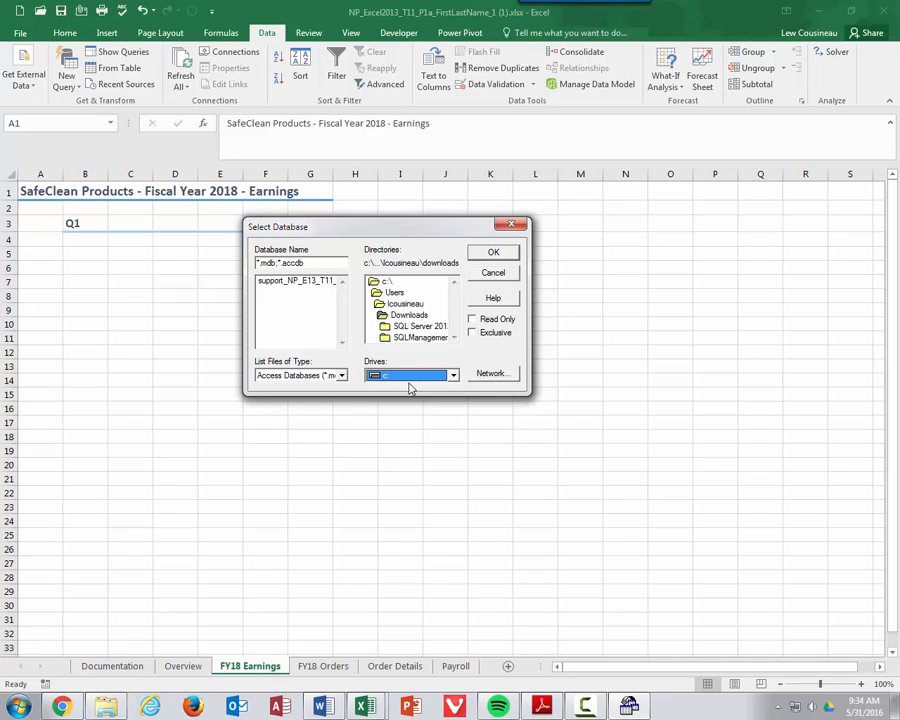
{"action": "left_click", "coordinate": [287, 282]}
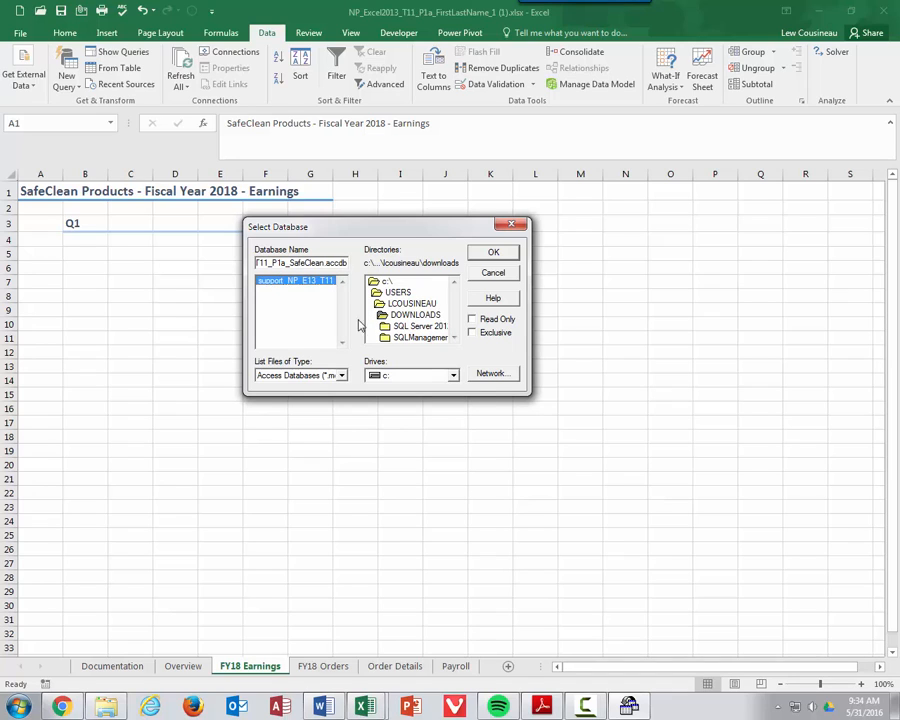
{"action": "left_click", "coordinate": [495, 252]}
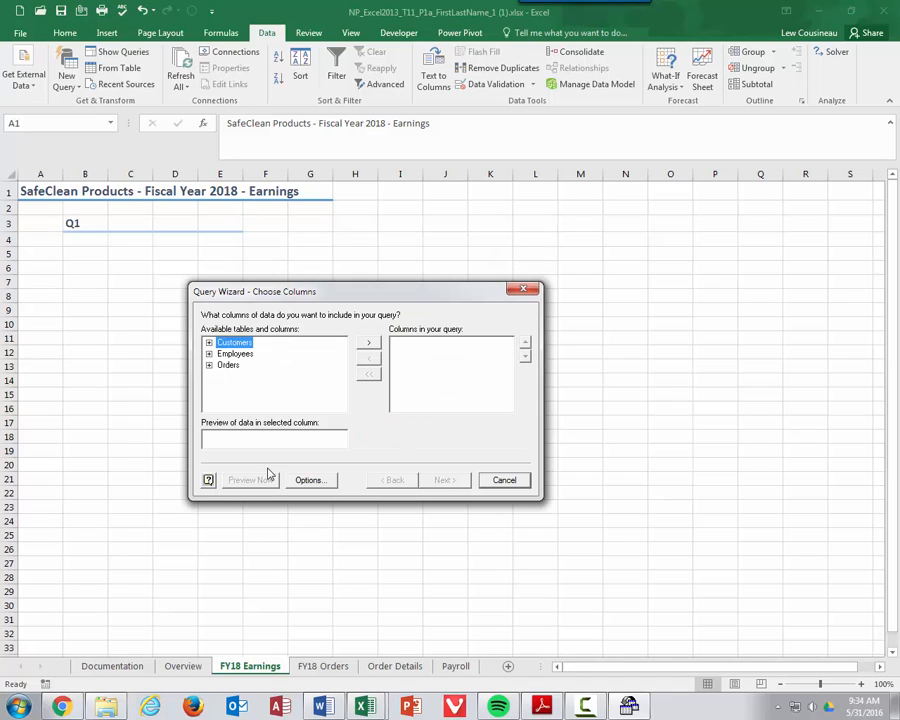
Step: Add CustomerName and Contact from the Customers table and EmployeeLastName from the Employees table to the query
{"action": "left_click", "coordinate": [208, 343]}
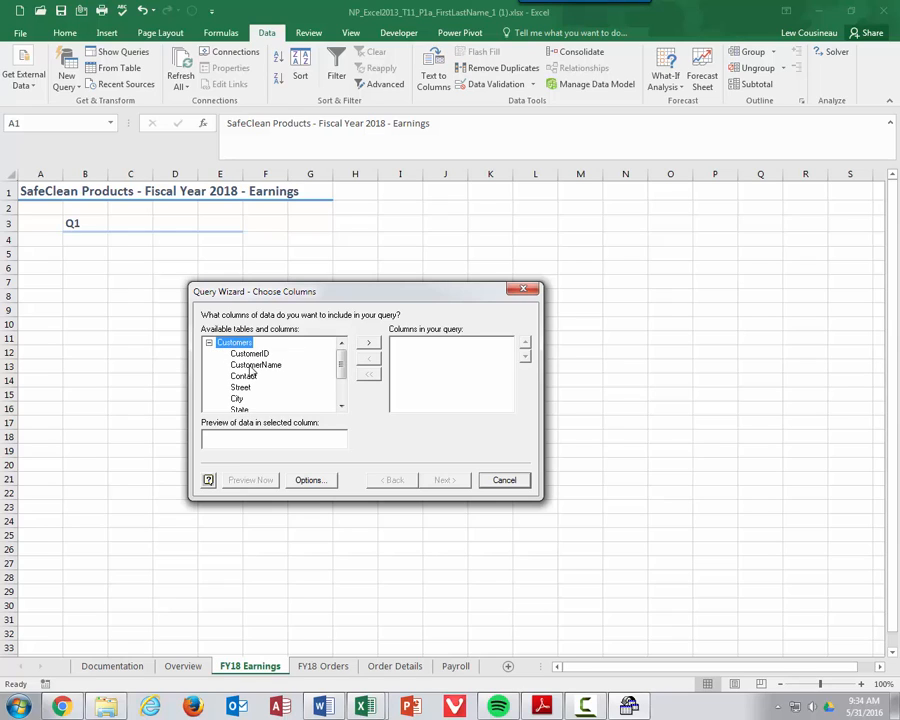
{"action": "double_click", "coordinate": [254, 365]}
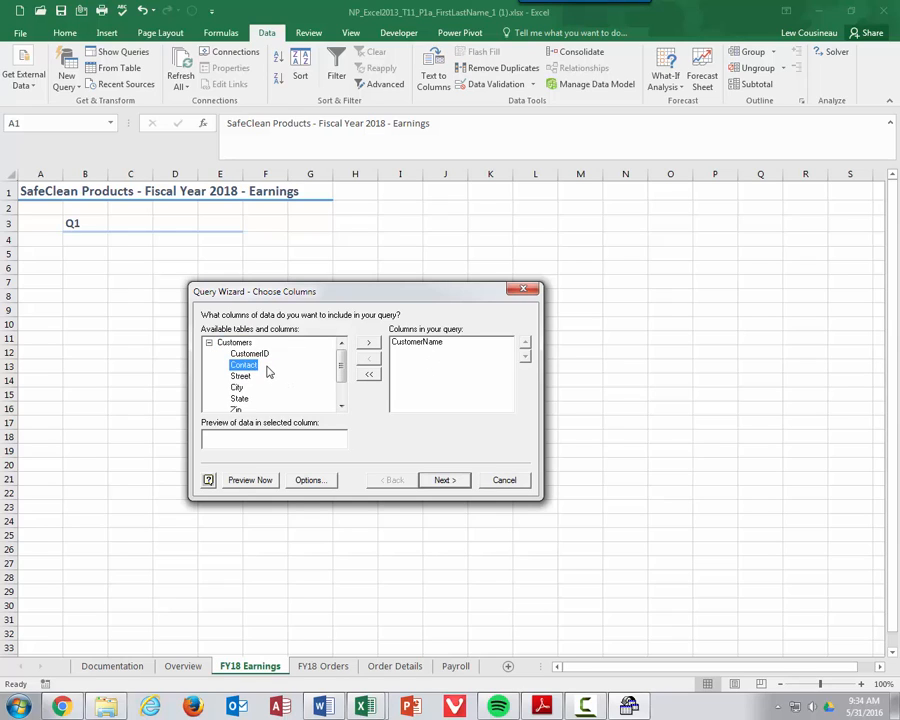
{"action": "double_click", "coordinate": [256, 369]}
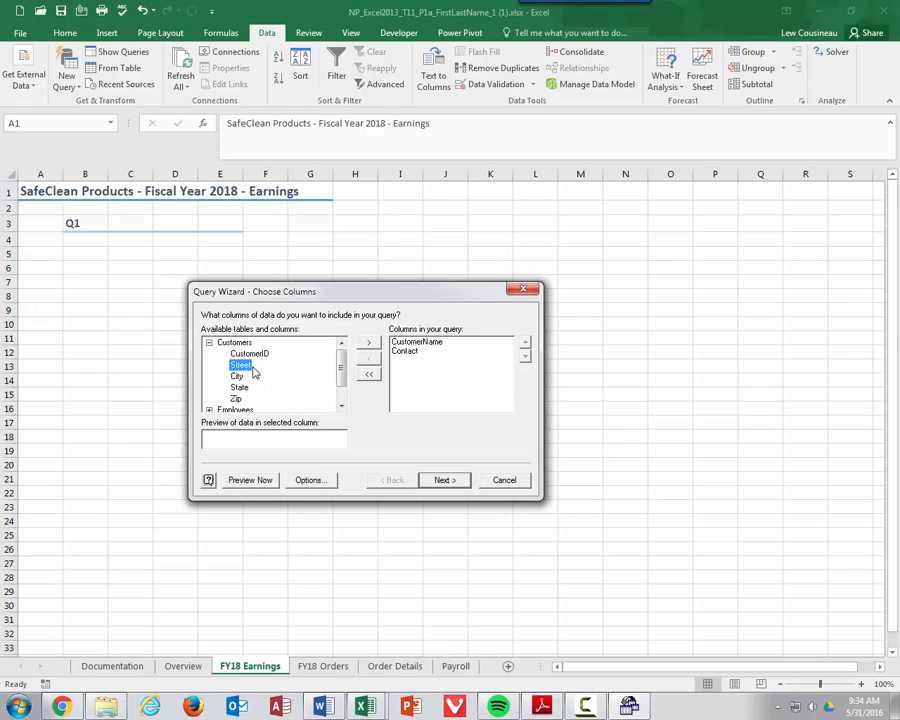
{"action": "left_click", "coordinate": [208, 343]}
{"action": "left_click", "coordinate": [208, 354]}
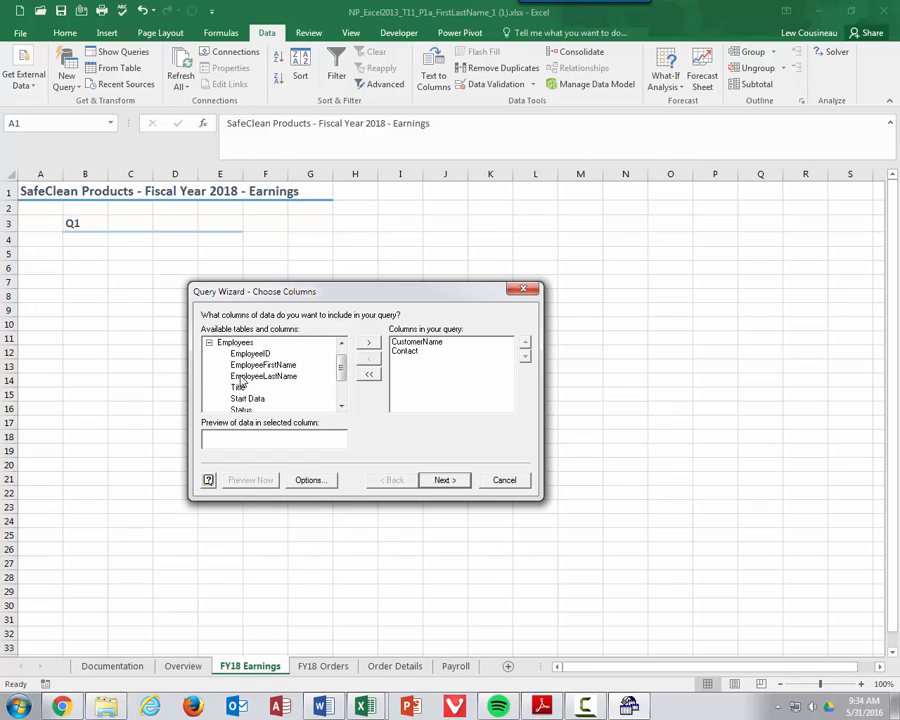
{"action": "double_click", "coordinate": [239, 377]}
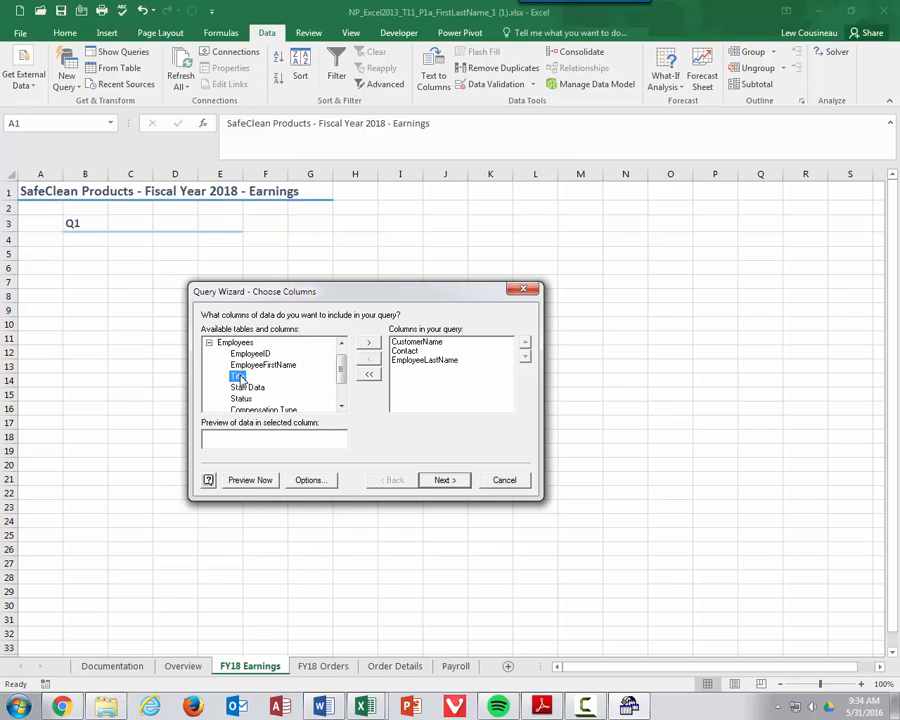
Step: Add Product and Amount from the Orders table to the query and finish choosing columns
{"action": "left_click", "coordinate": [208, 343]}
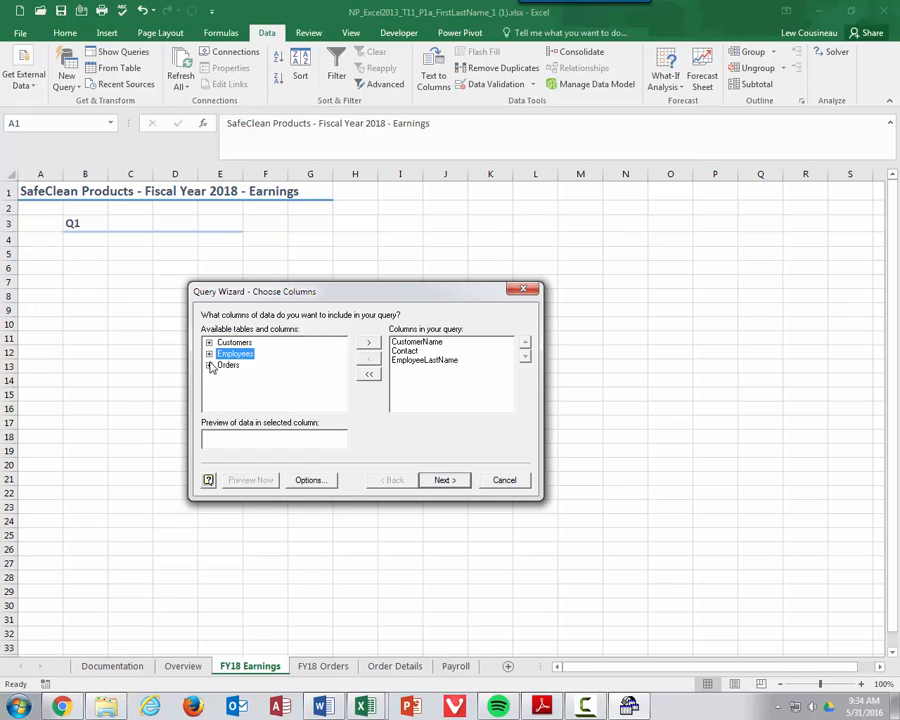
{"action": "left_click", "coordinate": [209, 366]}
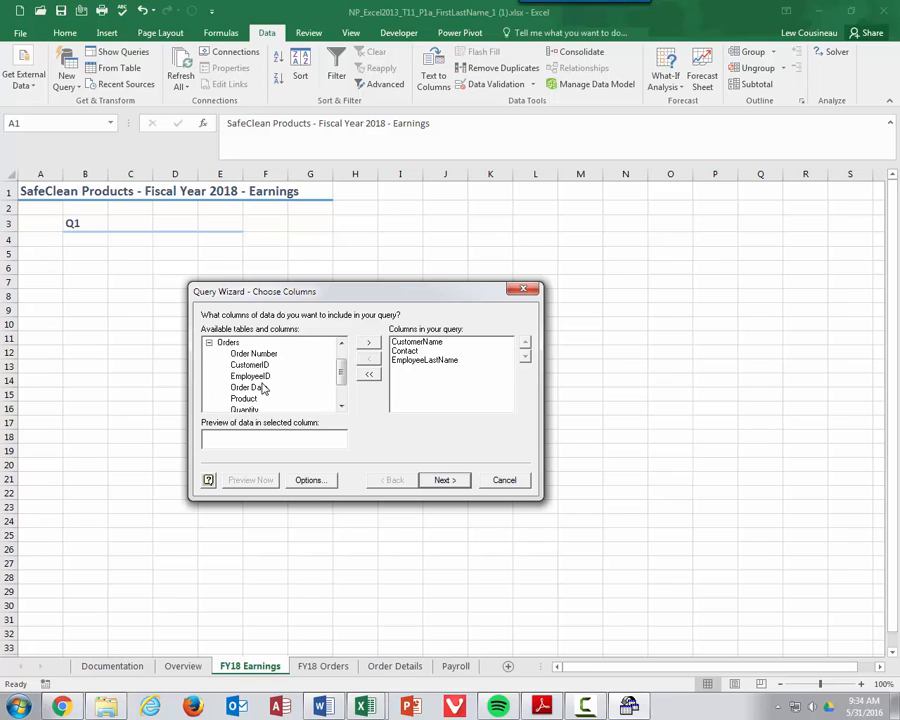
{"action": "scroll", "coordinate": [264, 388], "scroll_direction": "down", "scroll_amount": 1}
{"action": "left_click", "coordinate": [245, 365]}
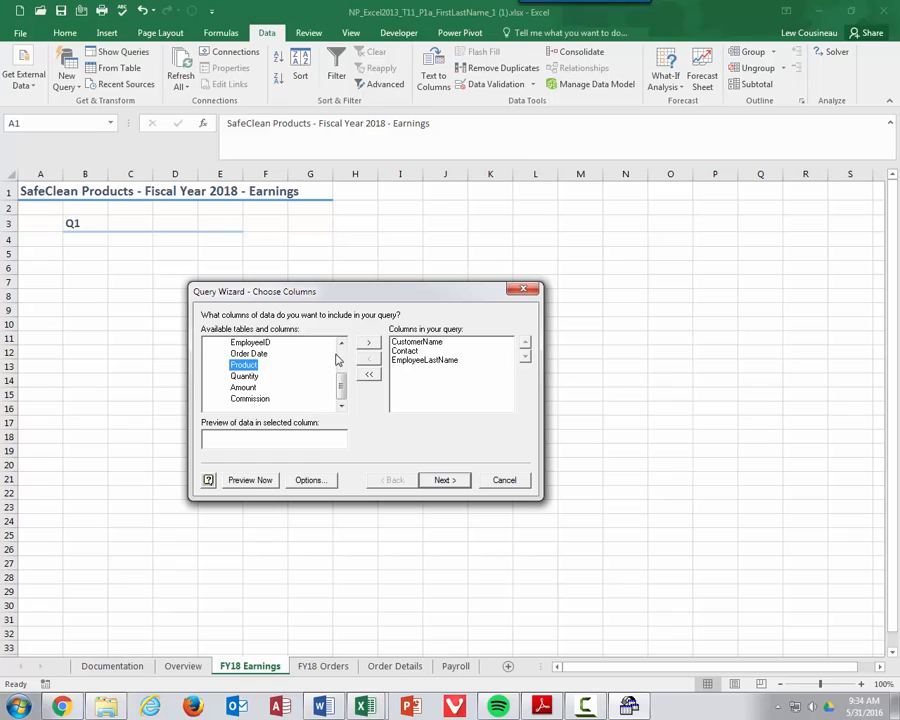
{"action": "left_click", "coordinate": [374, 345]}
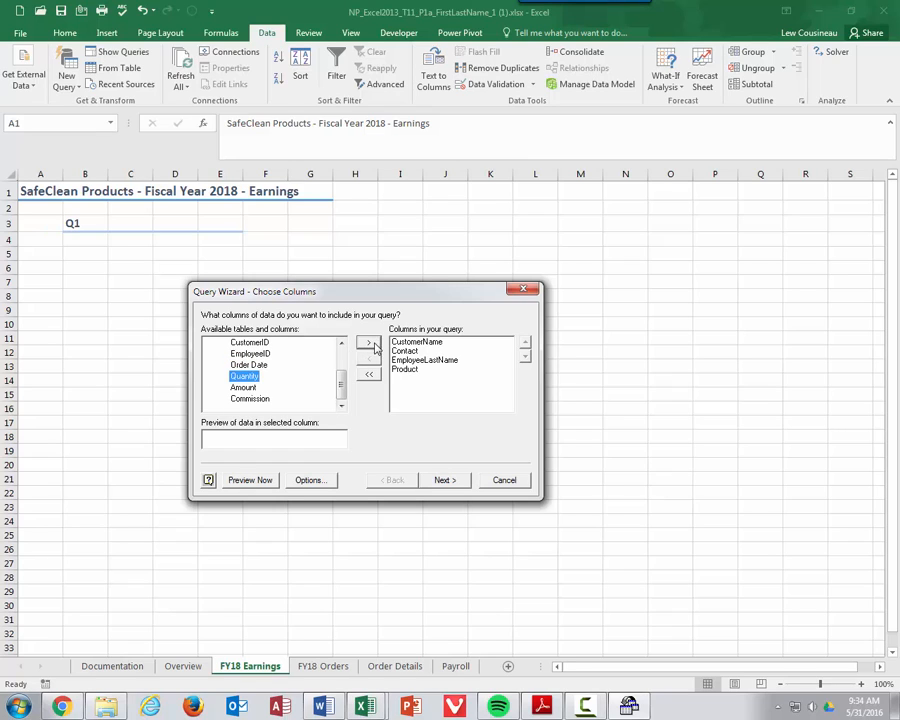
{"action": "left_click", "coordinate": [250, 388]}
{"action": "left_click", "coordinate": [366, 345]}
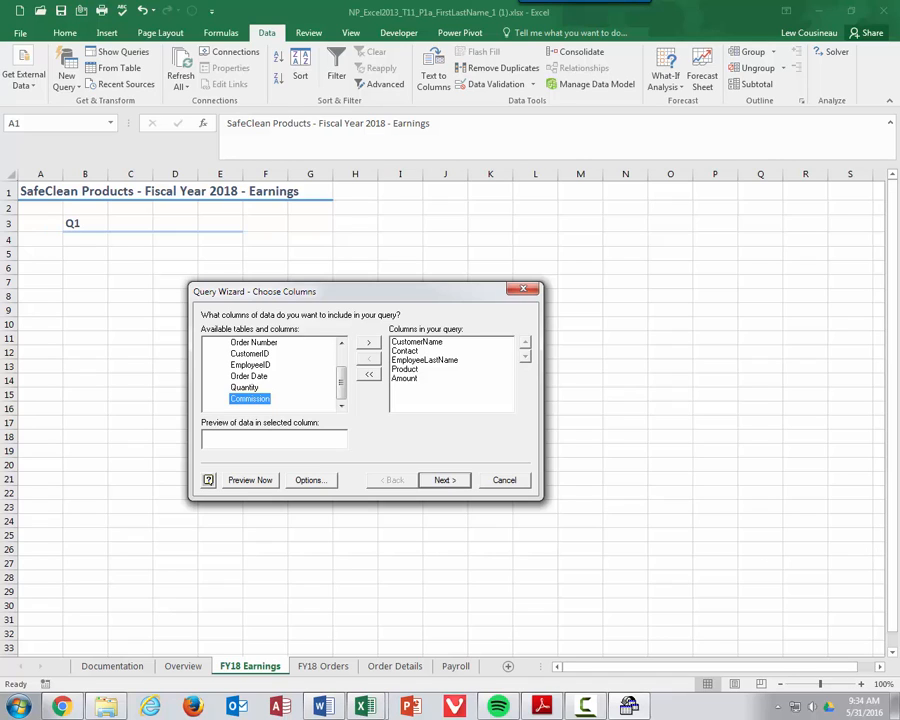
{"action": "left_click", "coordinate": [455, 480]}
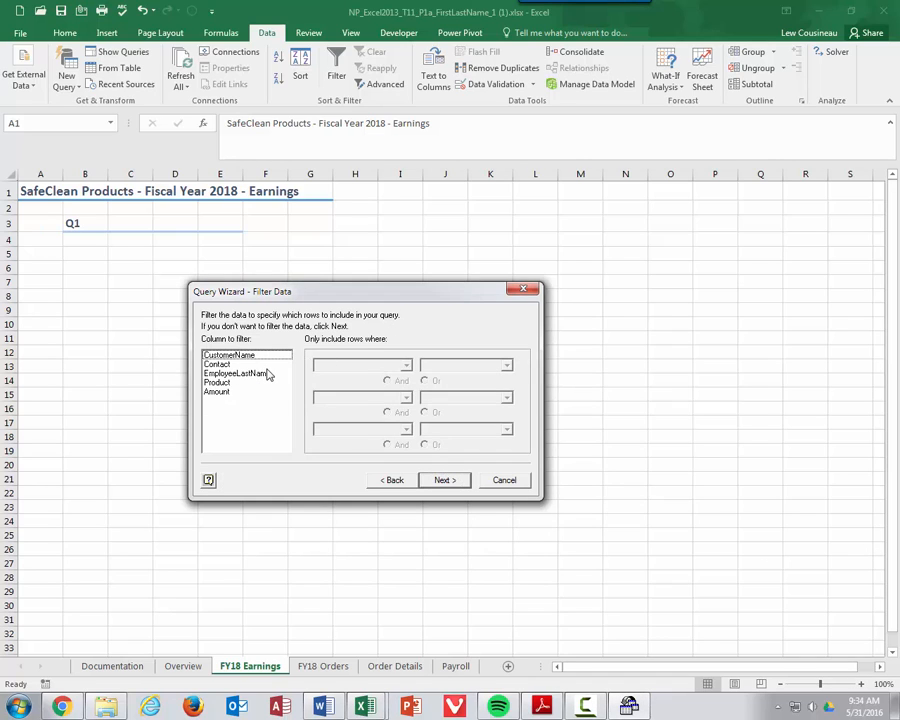
Step: Leave the query rows unfiltered and sort the data by Product in ascending order
{"action": "key", "text": "Down"}
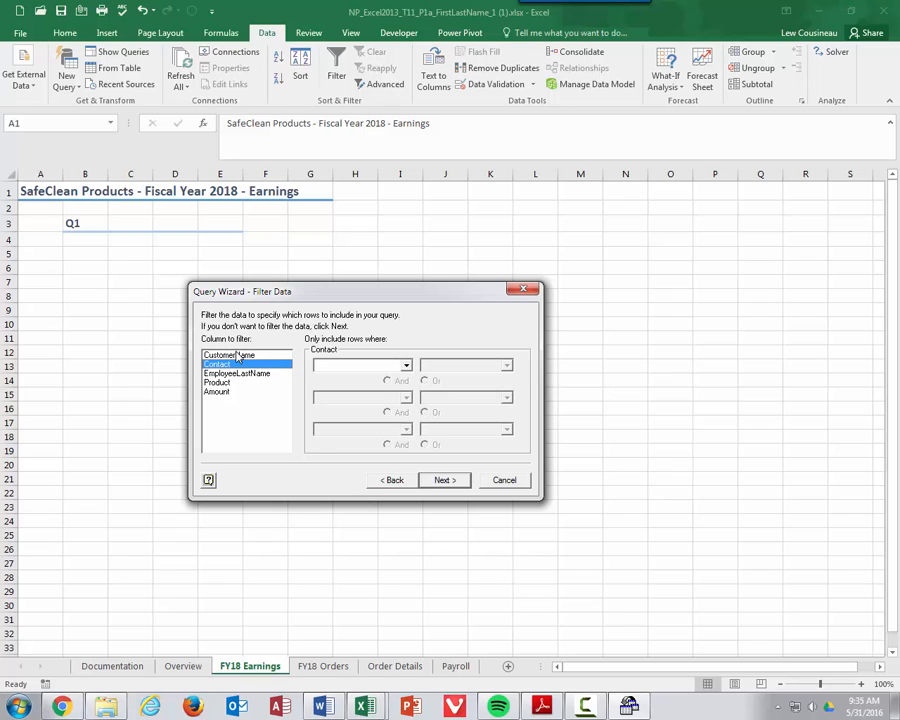
{"action": "left_click", "coordinate": [237, 356]}
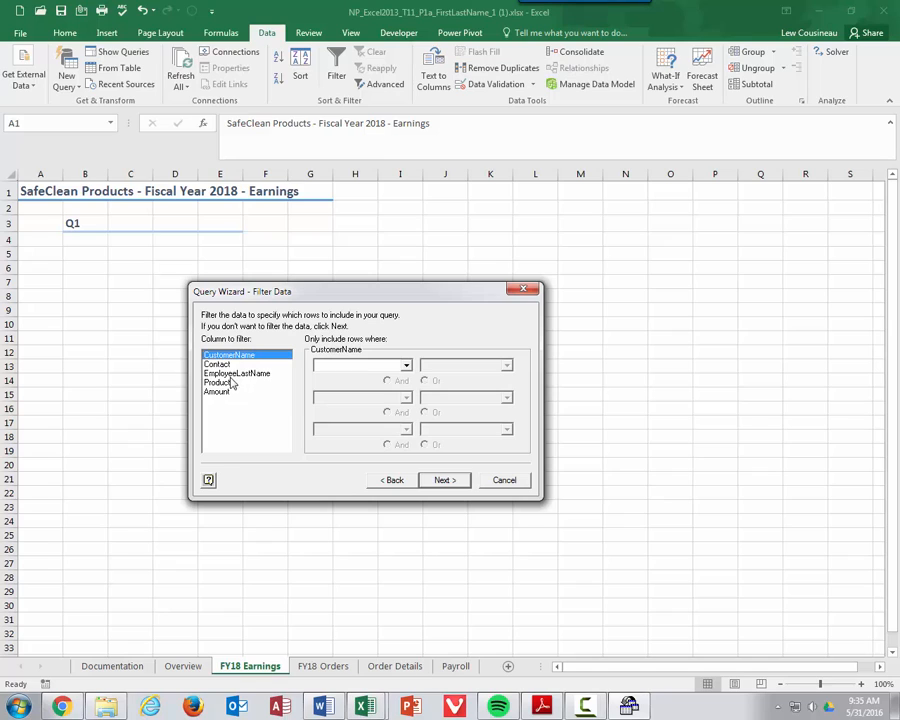
{"action": "left_click", "coordinate": [448, 481]}
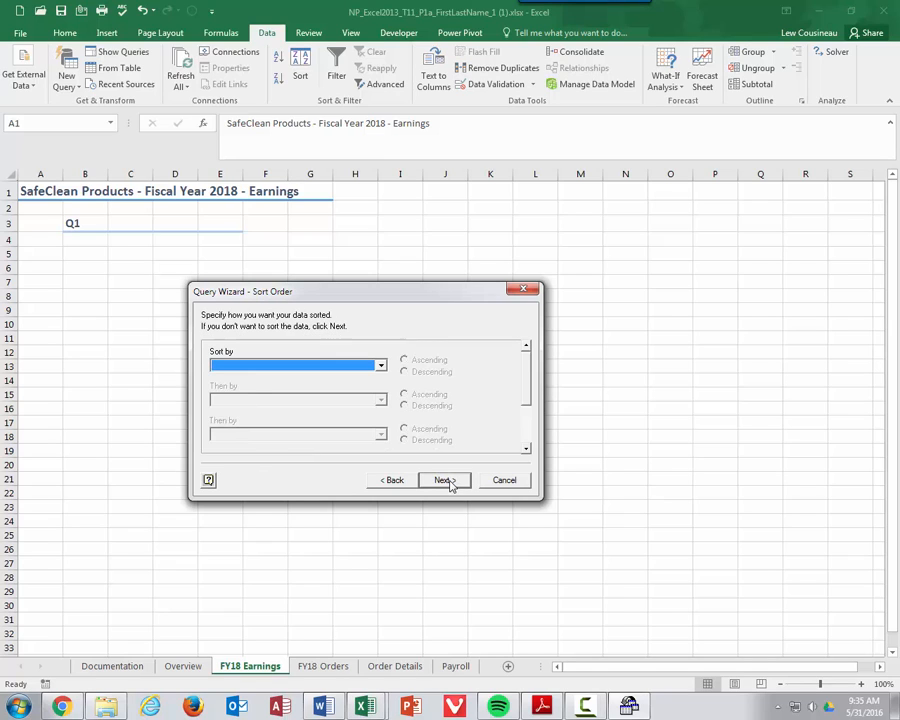
{"action": "left_click", "coordinate": [379, 366]}
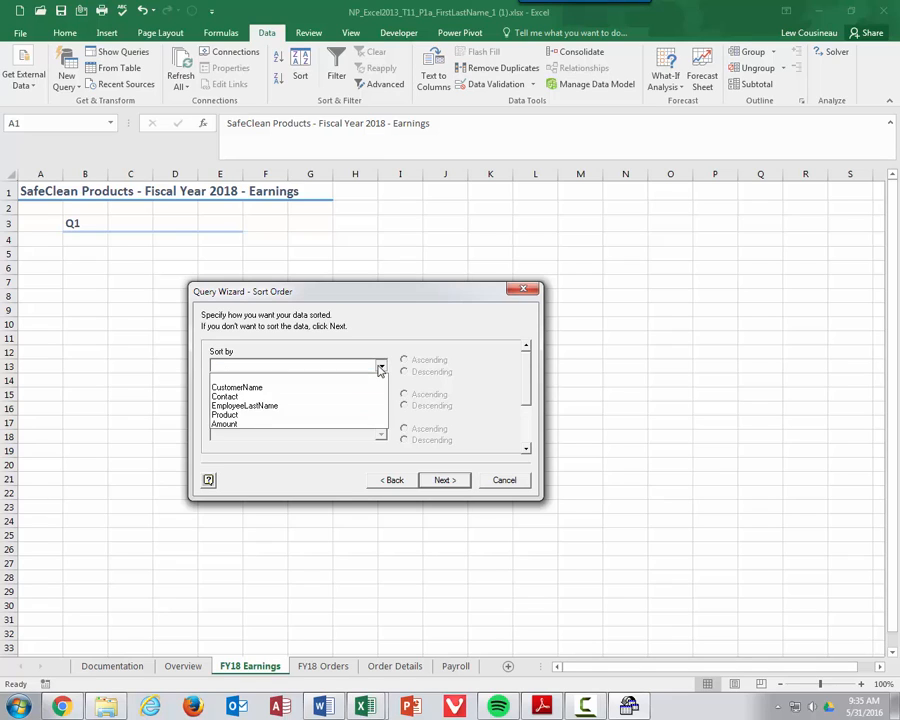
{"action": "left_click", "coordinate": [253, 414]}
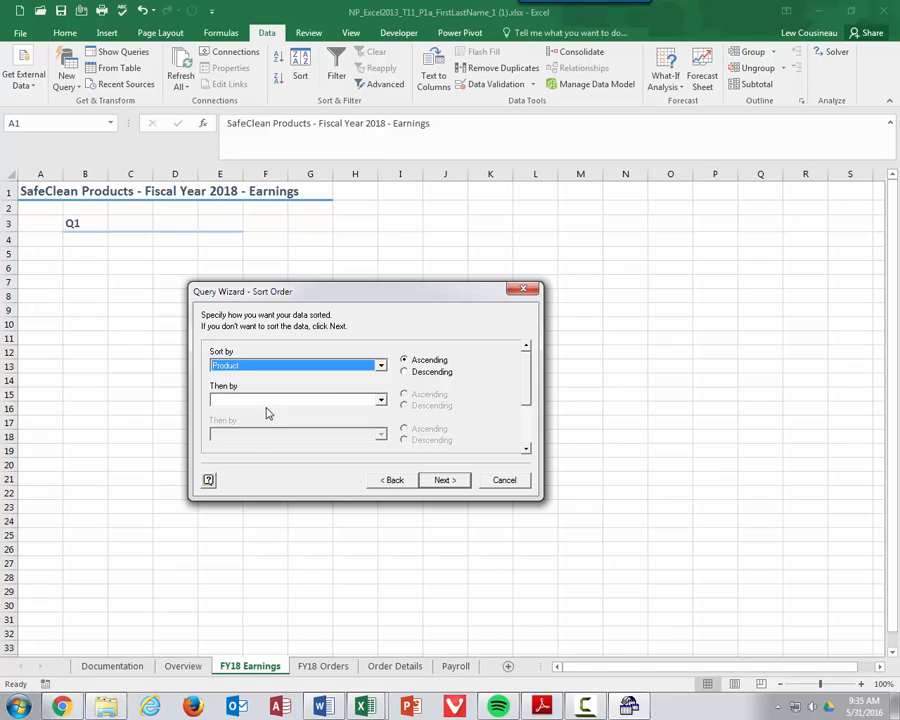
{"action": "left_click", "coordinate": [380, 401]}
{"action": "left_click", "coordinate": [279, 451]}
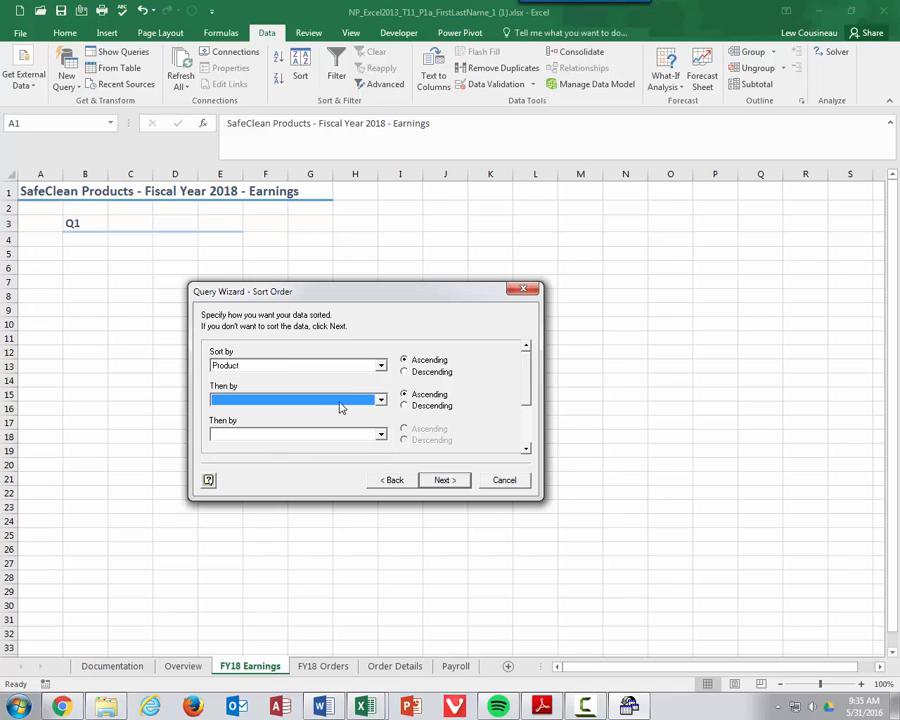
{"action": "left_click", "coordinate": [445, 480]}
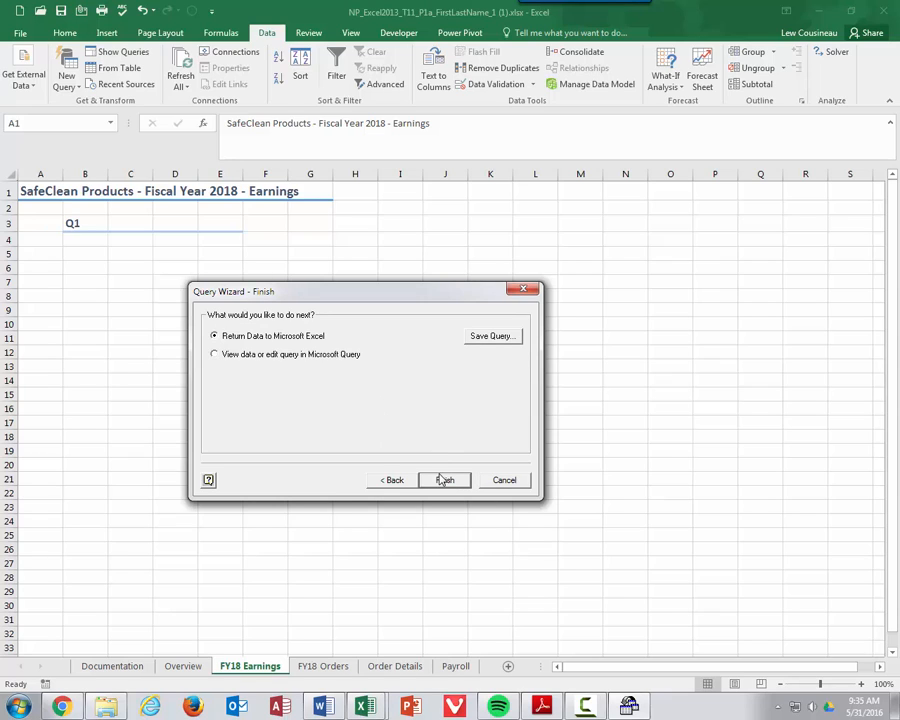
Step: Finish the query and return its data as a table in cell B4 of the FY18 Earnings sheet
{"action": "left_click", "coordinate": [445, 480]}
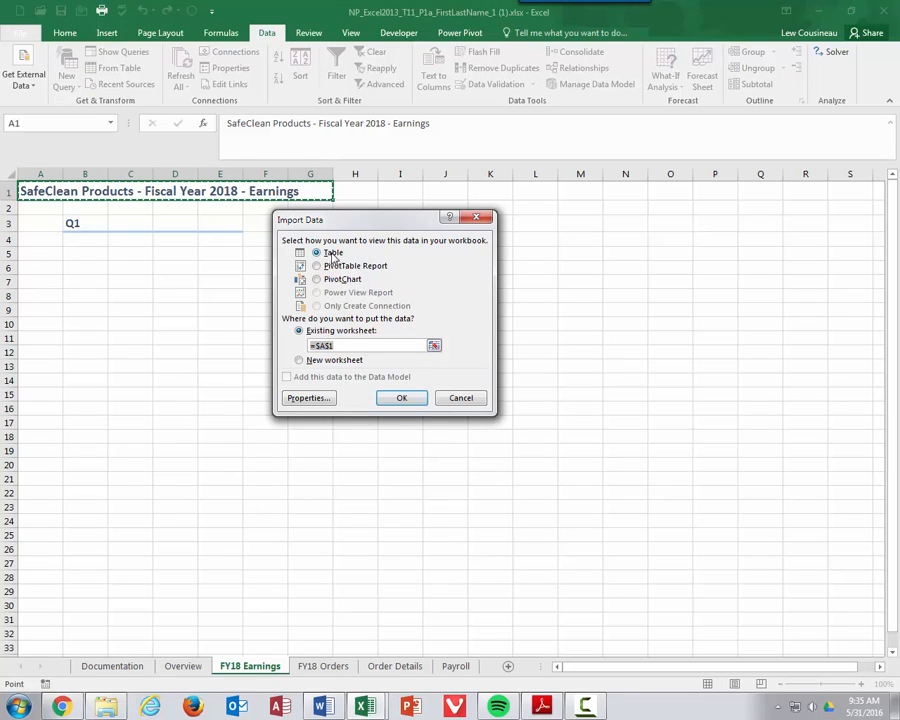
{"action": "left_click", "coordinate": [76, 244]}
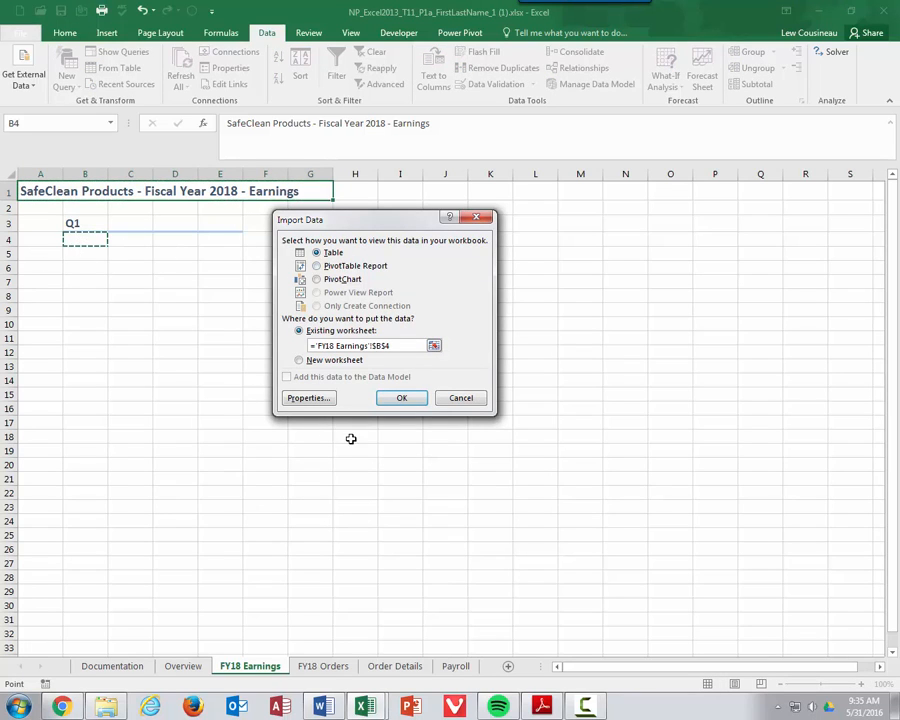
{"action": "left_click", "coordinate": [401, 398]}
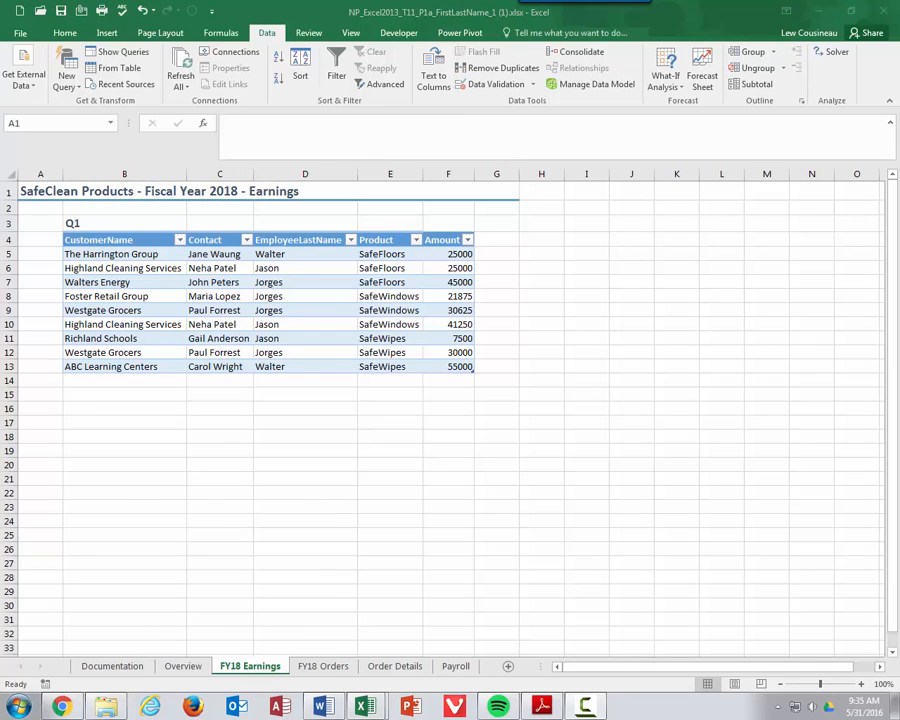
Step: Rename the imported Q1 table as FY18_Q1Earnings
{"action": "left_click", "coordinate": [249, 320]}
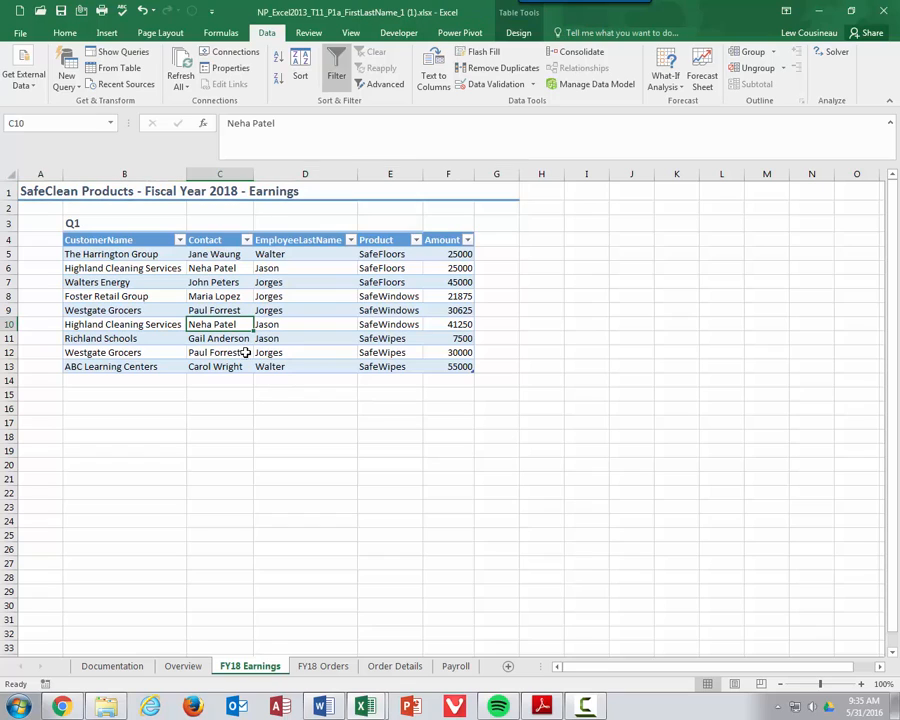
{"action": "left_click", "coordinate": [518, 33]}
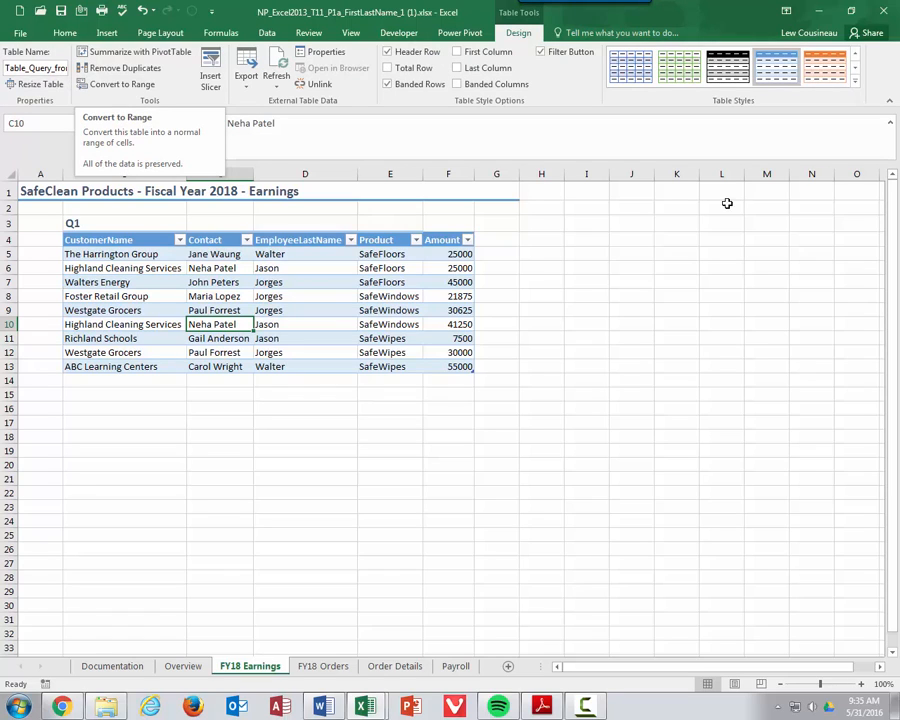
{"action": "left_click", "coordinate": [14, 68]}
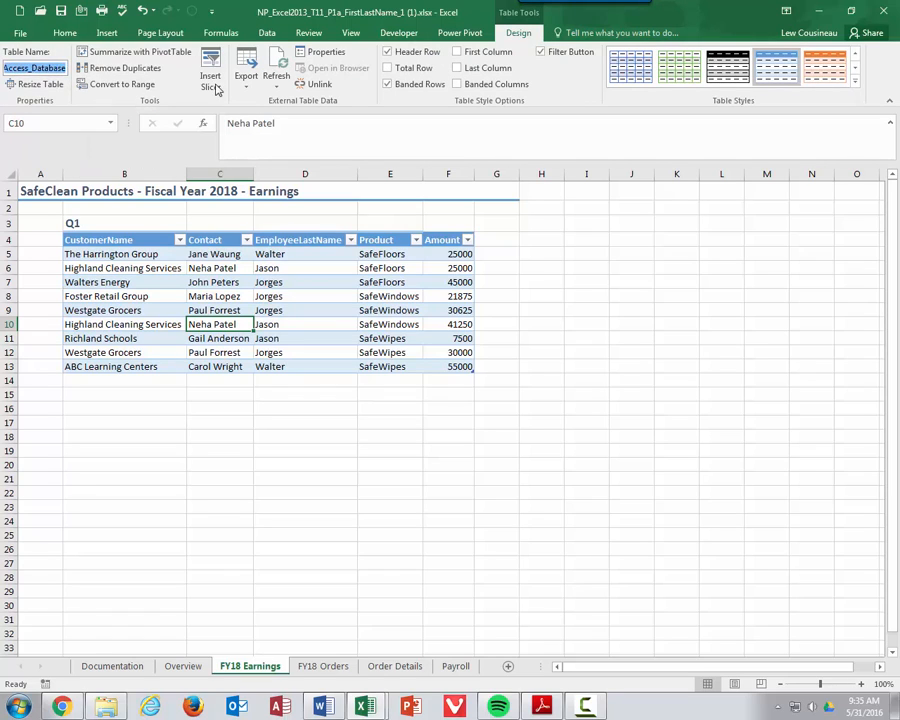
{"action": "key", "text": "Delete"}
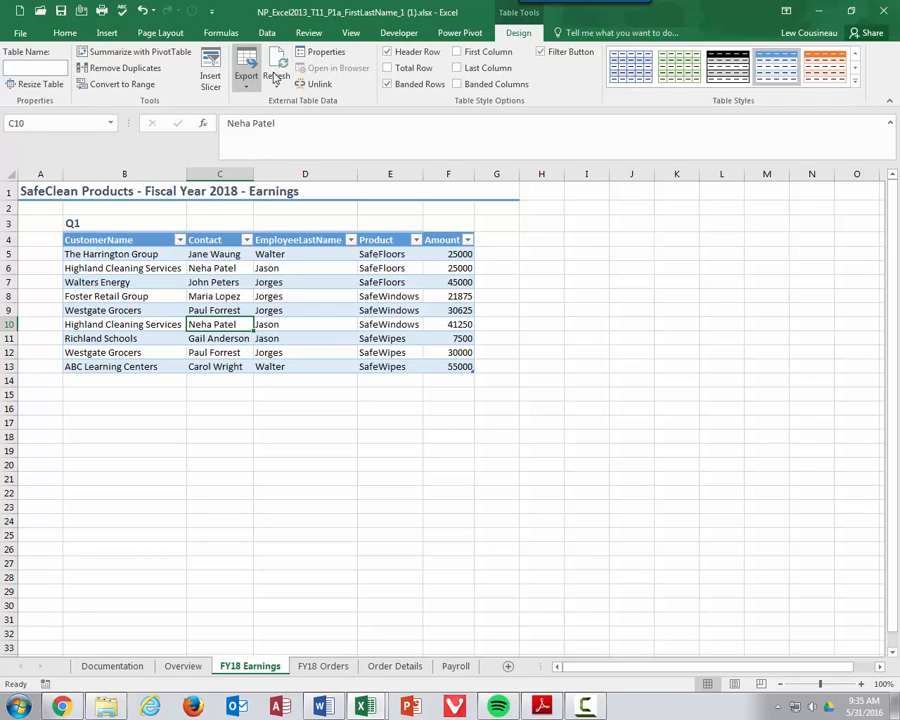
{"action": "key", "text": "Return"}
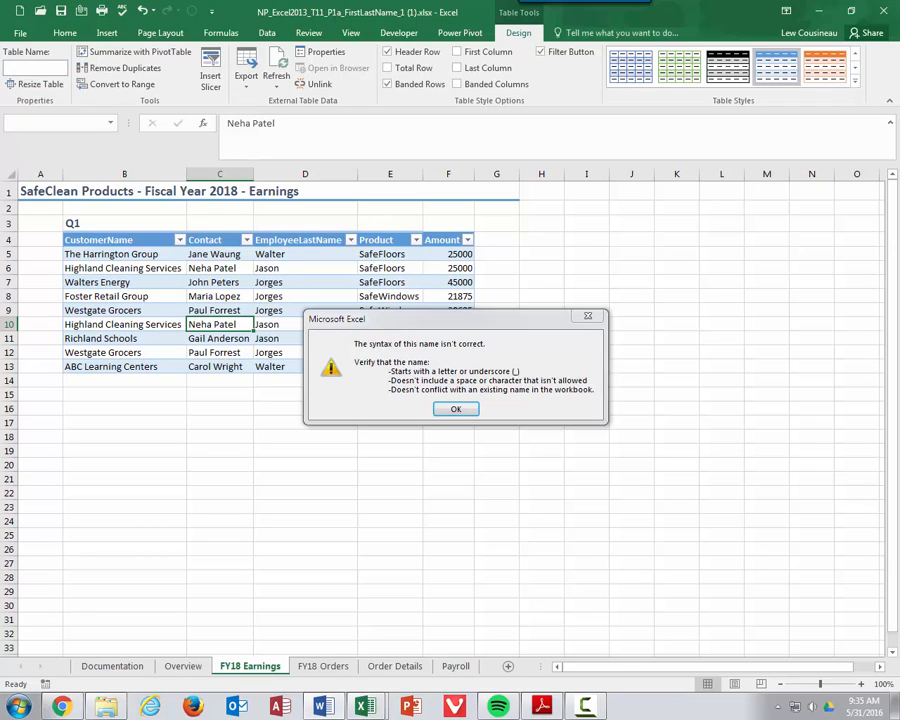
{"action": "left_click", "coordinate": [456, 409]}
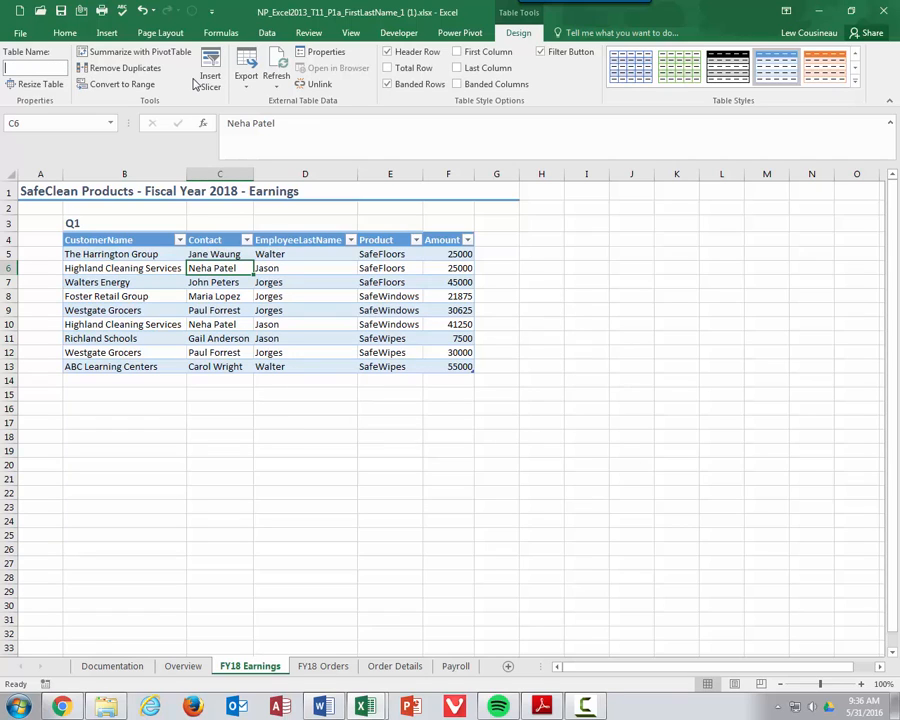
{"action": "key", "text": "ctrl+v"}
{"action": "key", "text": "Return"}
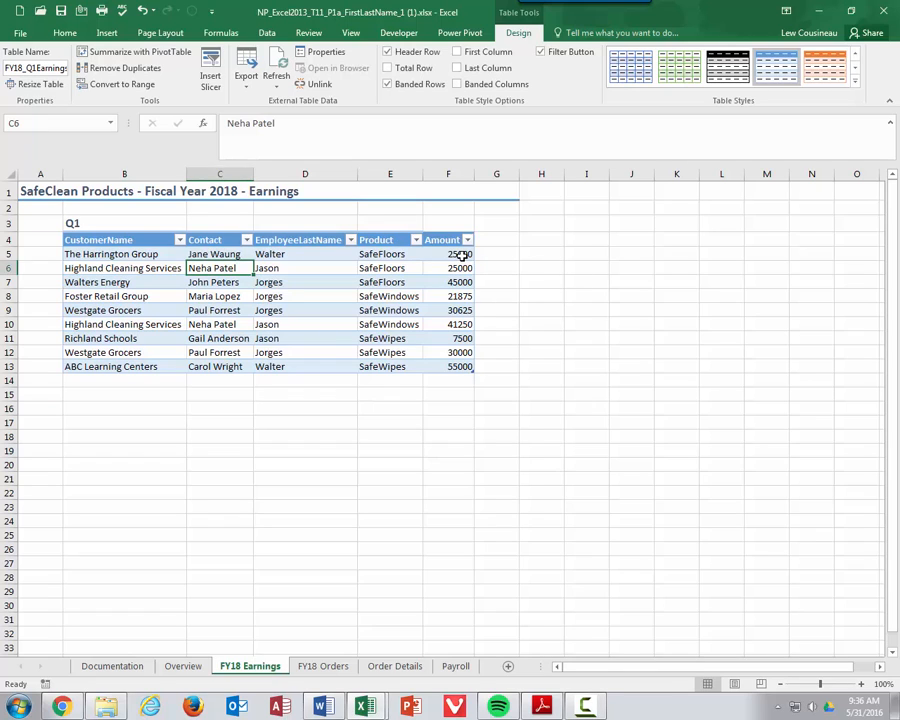
Step: Format the Amount values in F5:F13 as Accounting with the $ symbol and 0 decimal places
{"action": "left_click_drag", "start_coordinate": [462, 255], "coordinate": [458, 364]}
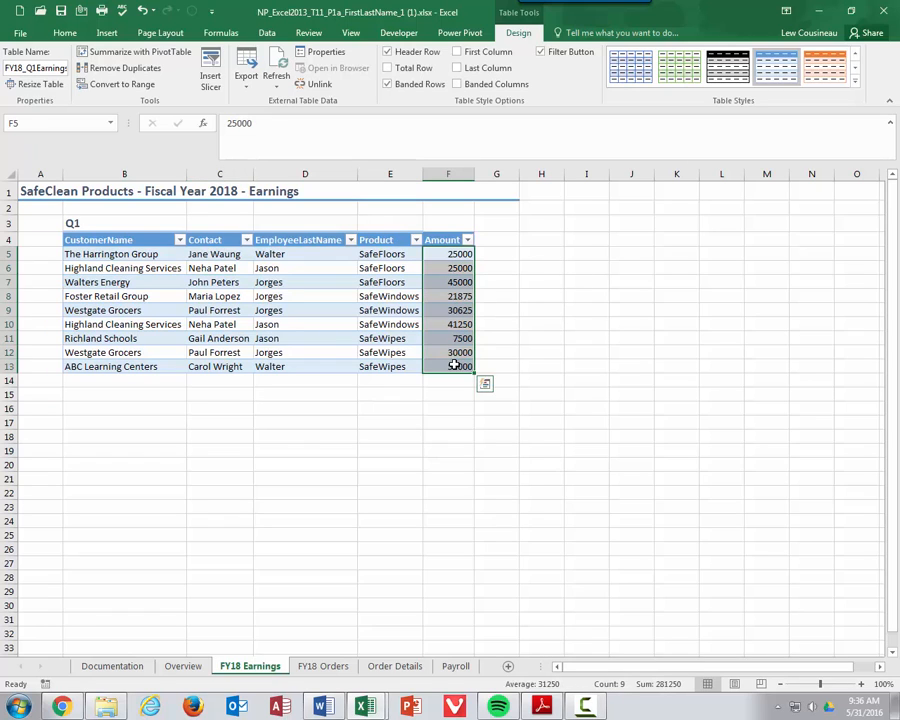
{"action": "left_click", "coordinate": [64, 33]}
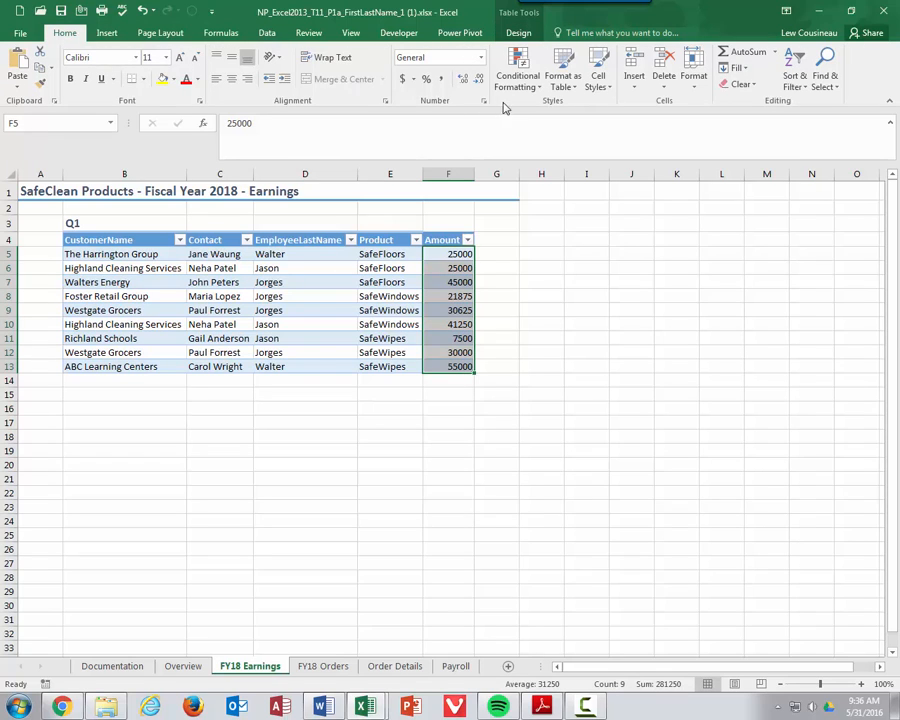
{"action": "left_click", "coordinate": [483, 102]}
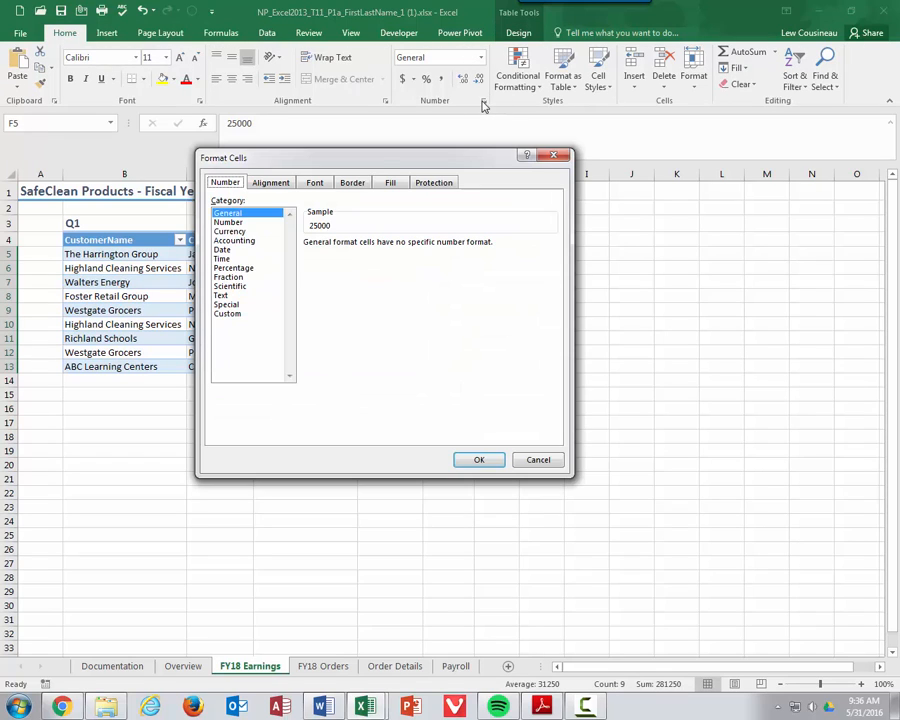
{"action": "left_click", "coordinate": [270, 240]}
{"action": "left_click", "coordinate": [398, 248]}
{"action": "left_click", "coordinate": [398, 249]}
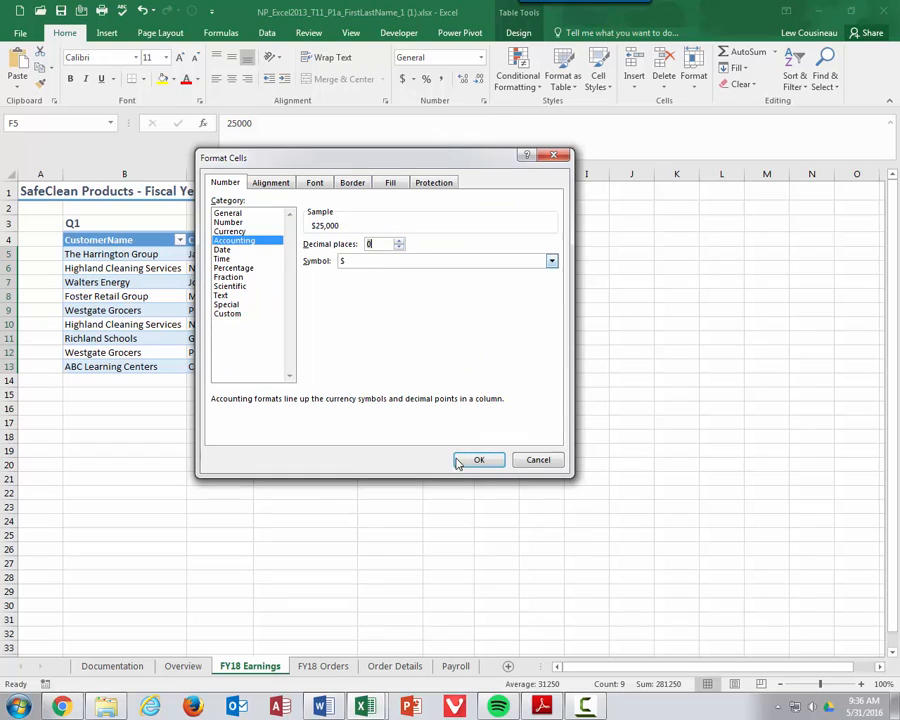
{"action": "left_click", "coordinate": [472, 458]}
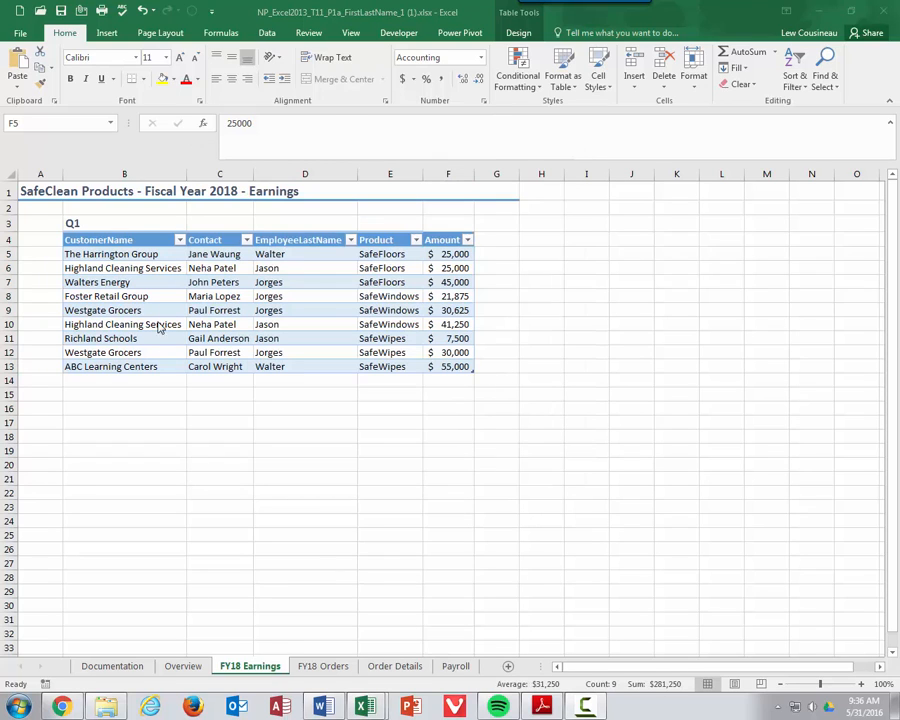
{"action": "key", "text": "F2"}
{"action": "left_click", "coordinate": [219, 297]}
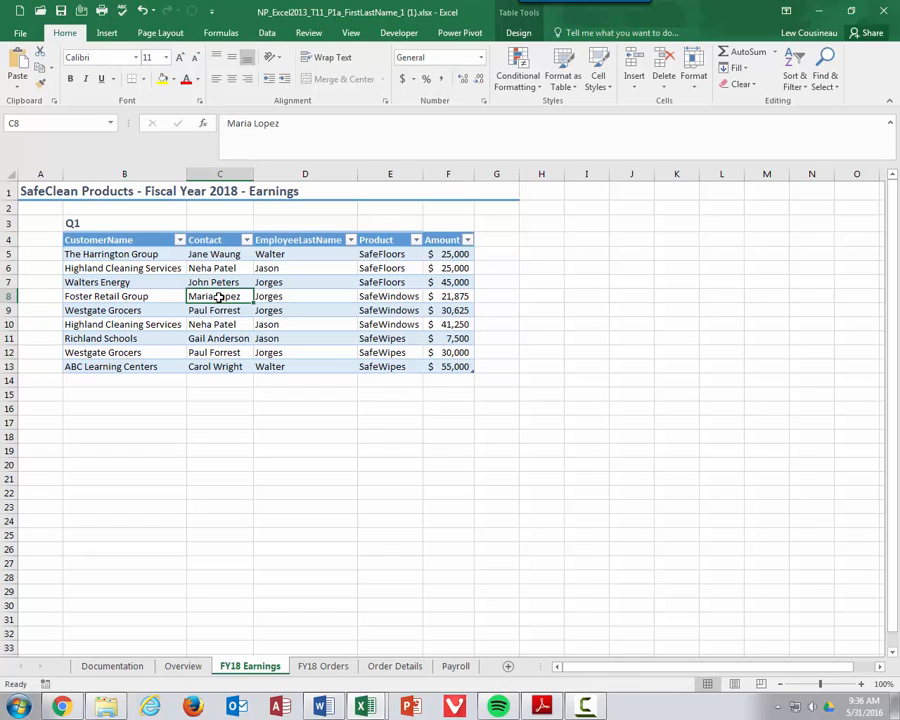
{"action": "right_click", "coordinate": [219, 297]}
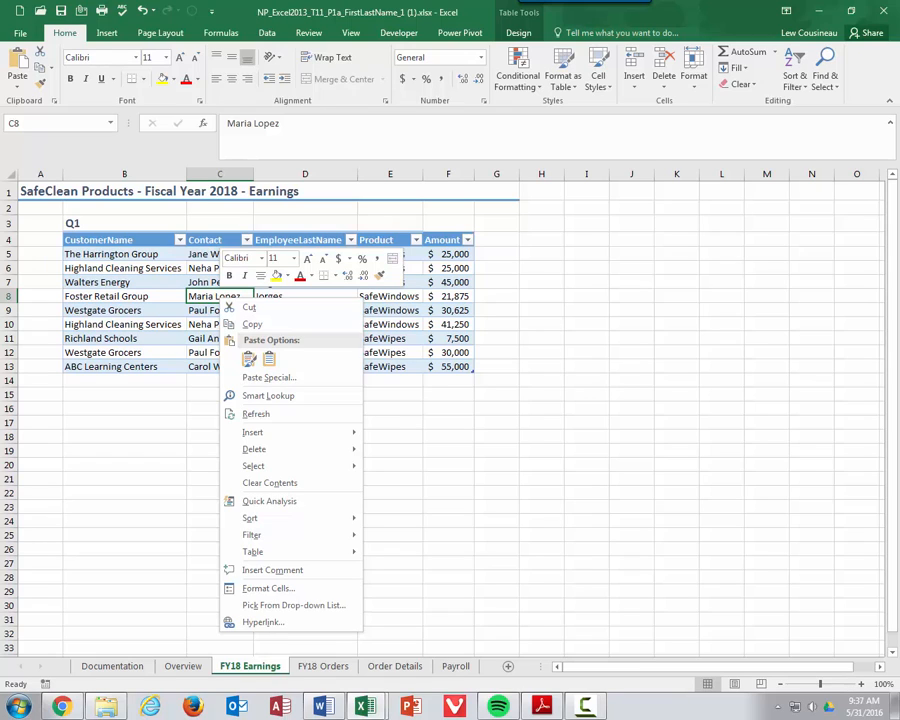
{"action": "key", "text": "Escape"}
{"action": "key", "text": "Right"}
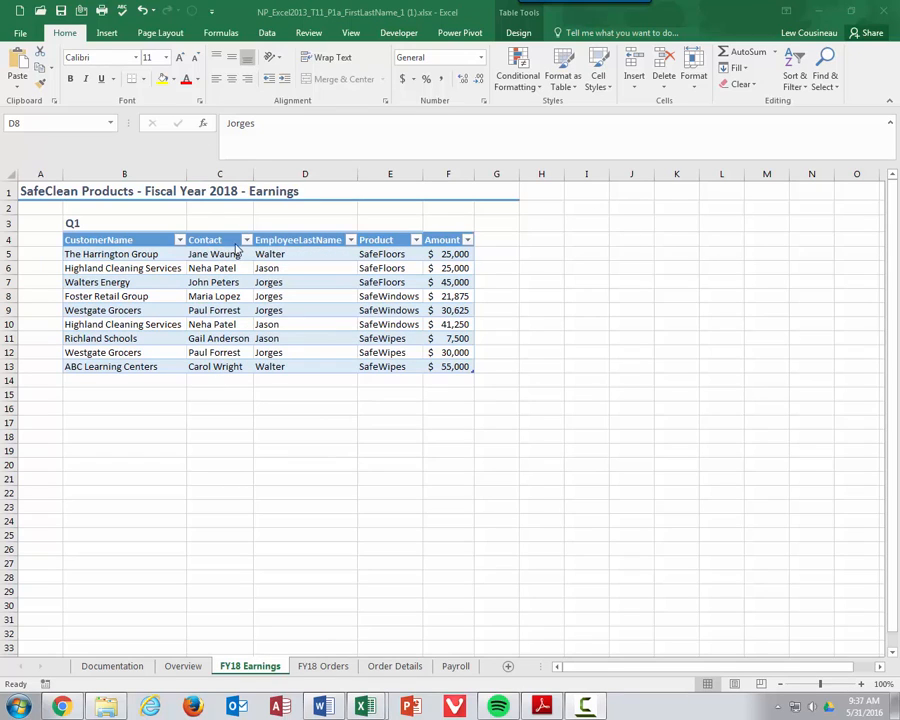
Step: Name the Q1 table's connection SafeClean FY18 Q1 Earnings and describe it as "SafeClean Products FY18 Q1 Earnings imported from the SafeClean database."
{"action": "right_click", "coordinate": [259, 298]}
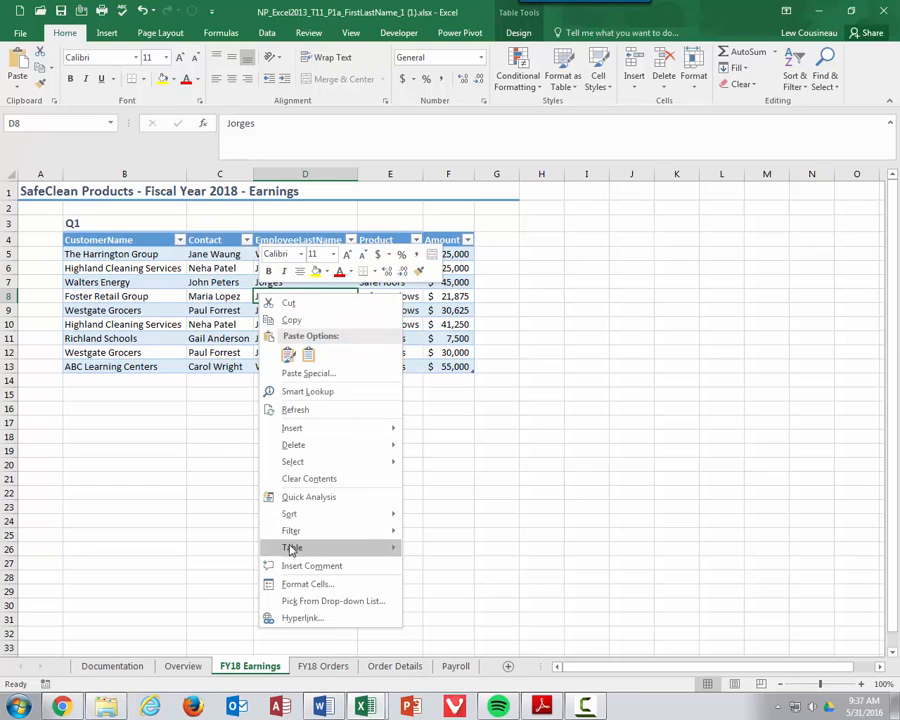
{"action": "mouse_move", "coordinate": [297, 553]}
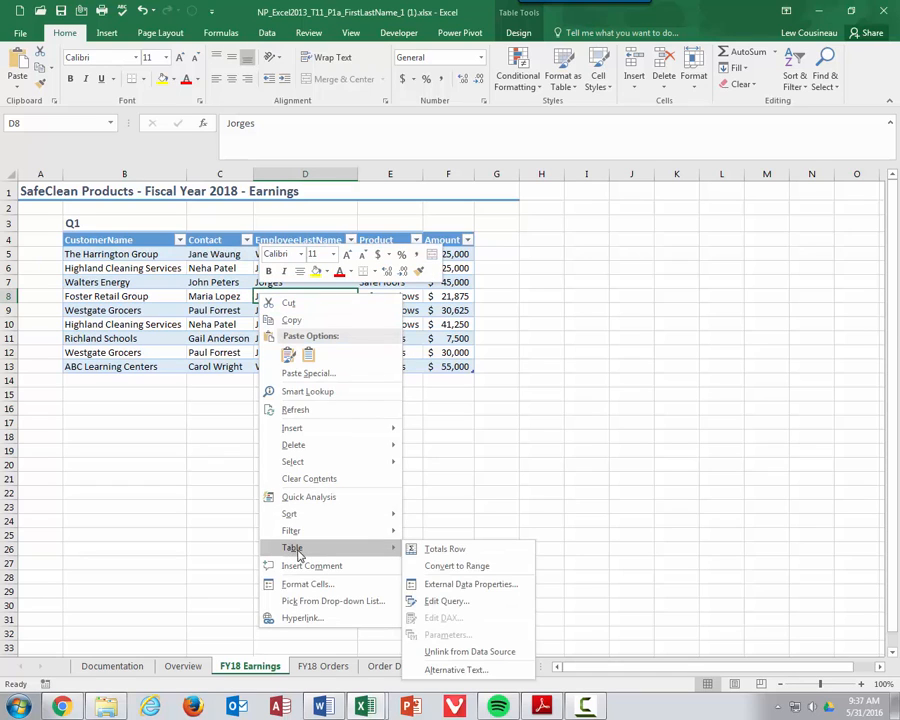
{"action": "left_click", "coordinate": [449, 588]}
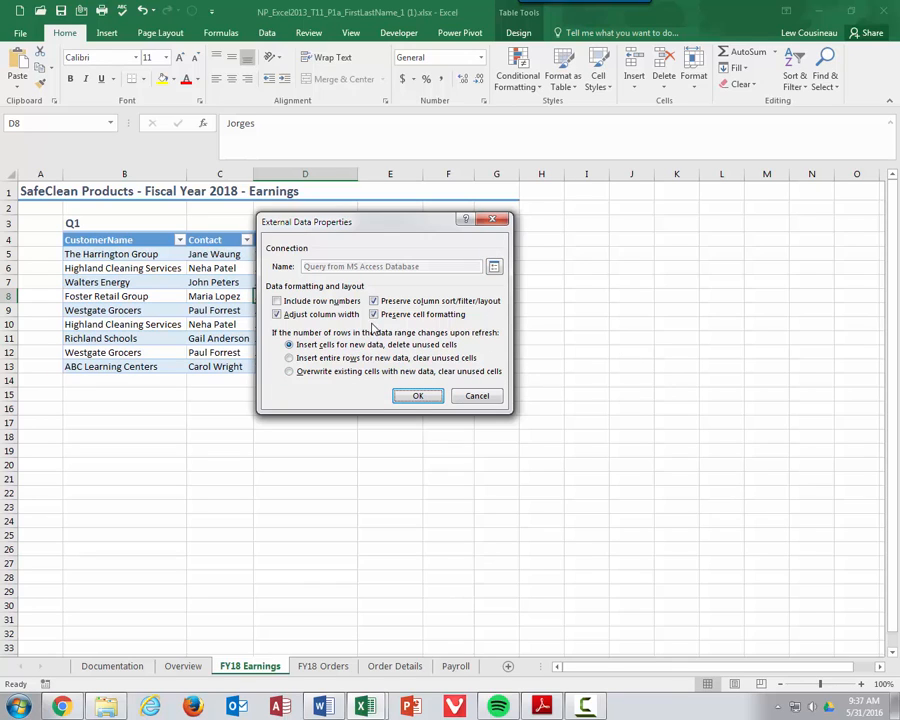
{"action": "left_click", "coordinate": [495, 267]}
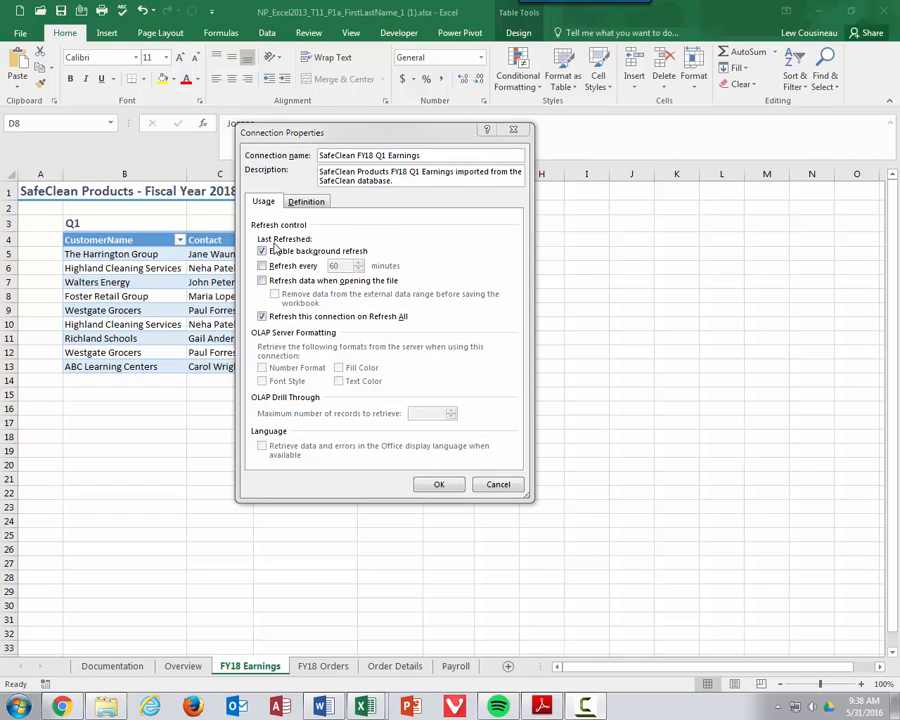
Step: Disable background refresh and refreshing on Refresh All for the Q1 earnings connection, and apply the properties
{"action": "left_click", "coordinate": [262, 251]}
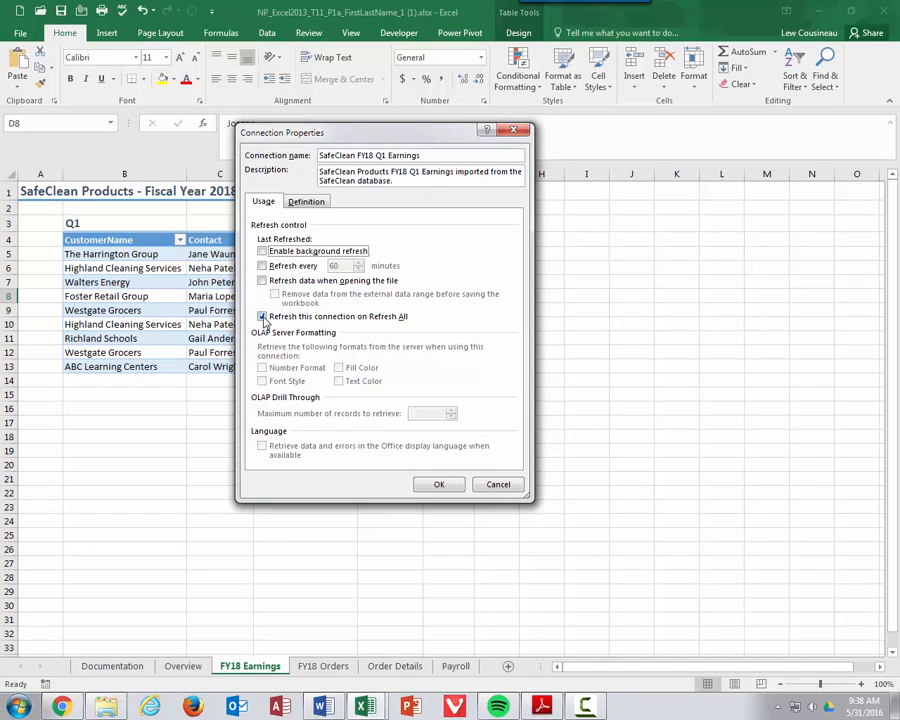
{"action": "left_click", "coordinate": [262, 317]}
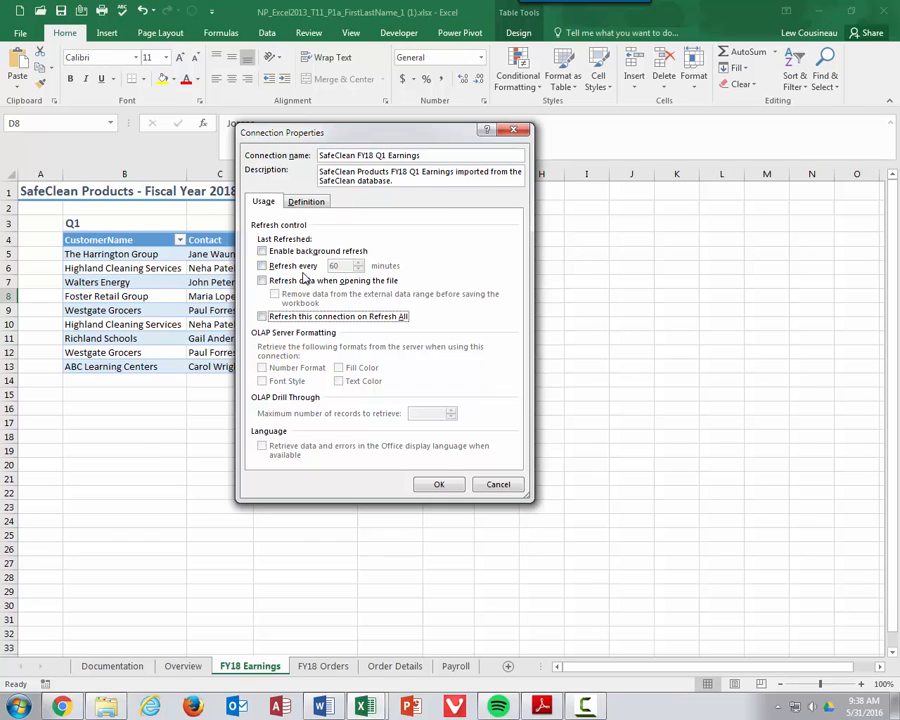
{"action": "left_click", "coordinate": [432, 489]}
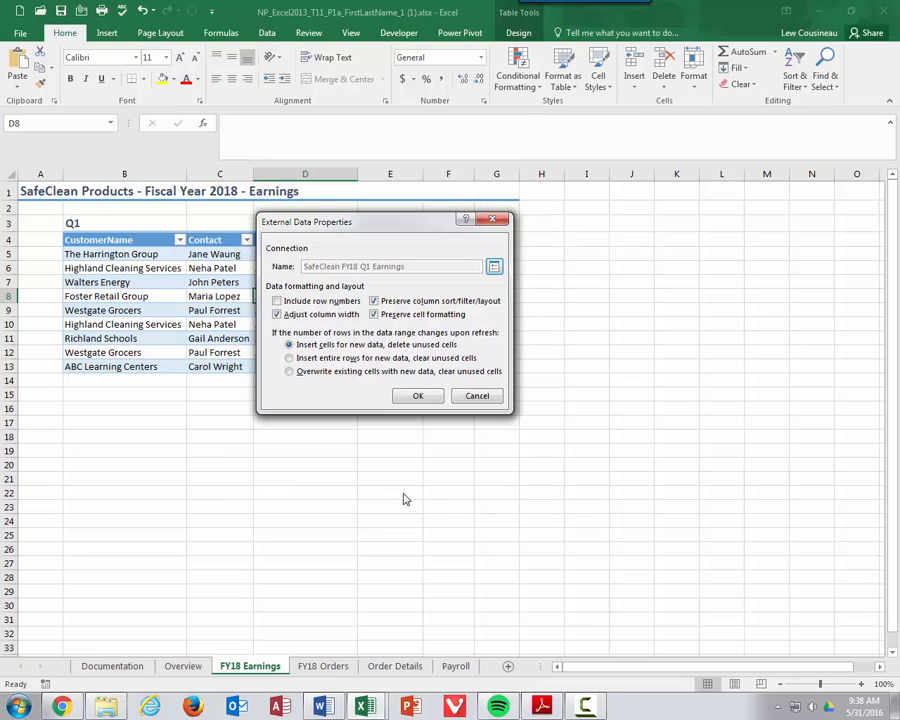
{"action": "left_click", "coordinate": [418, 396]}
{"action": "left_click", "coordinate": [400, 436]}
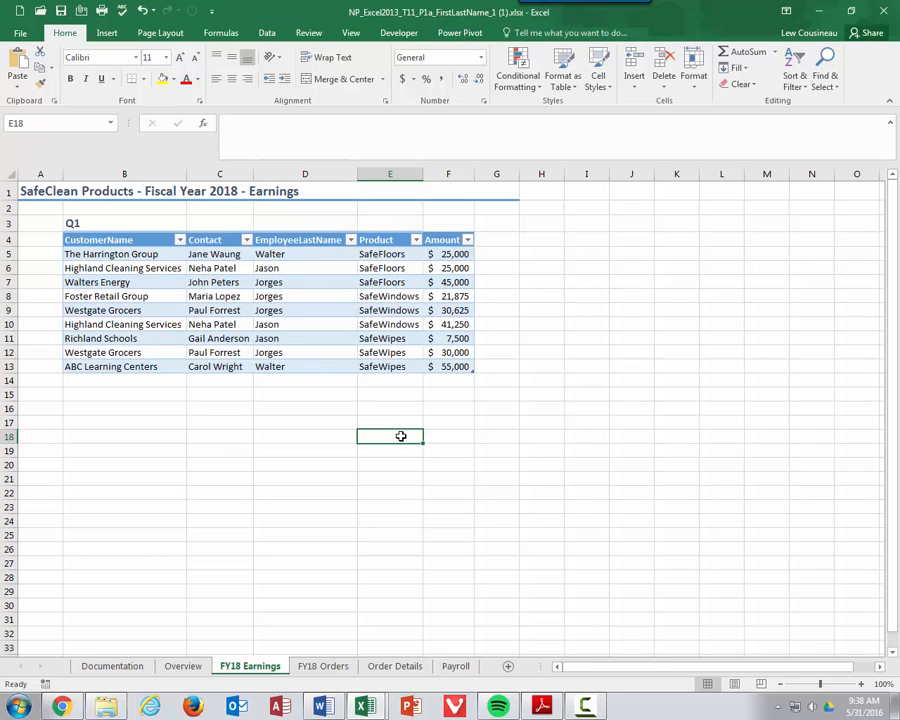
Step: Duplicate the FY18 Earnings worksheet directly after the original and name the copy FY18 Commissions
{"action": "scroll", "coordinate": [402, 436], "scroll_direction": "down", "scroll_amount": 3}
{"action": "scroll", "coordinate": [402, 436], "scroll_direction": "up", "scroll_amount": 3}
{"action": "left_click_drag", "start_coordinate": [268, 673], "coordinate": [300, 664]}
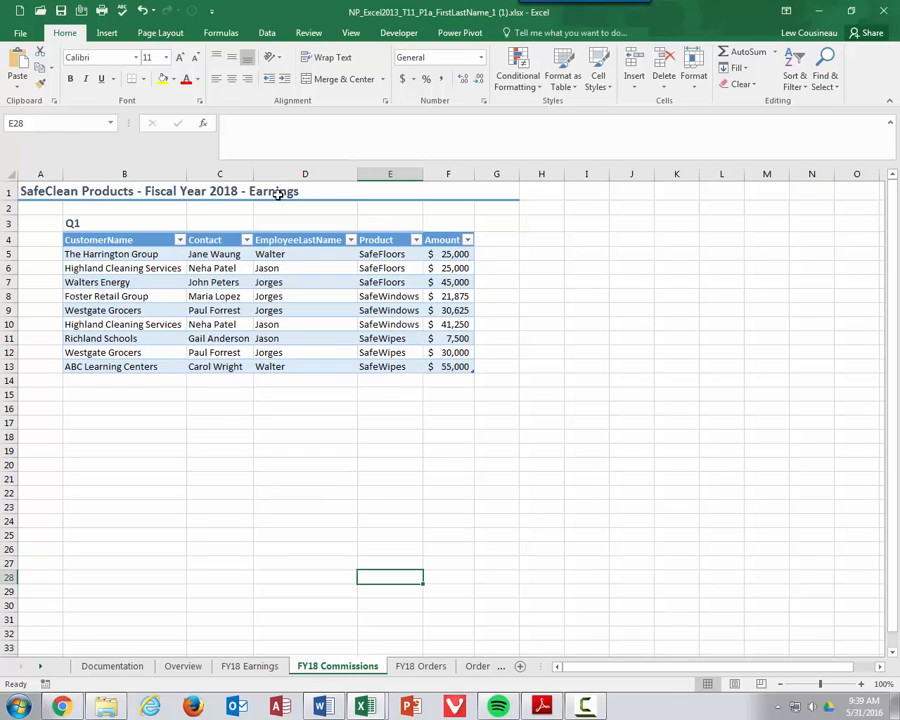
Step: Change the title in cell A1 of the FY18 Commissions sheet to "SafeClean Products - Fiscal Year 2018 - Commissions"
{"action": "left_click", "coordinate": [51, 188]}
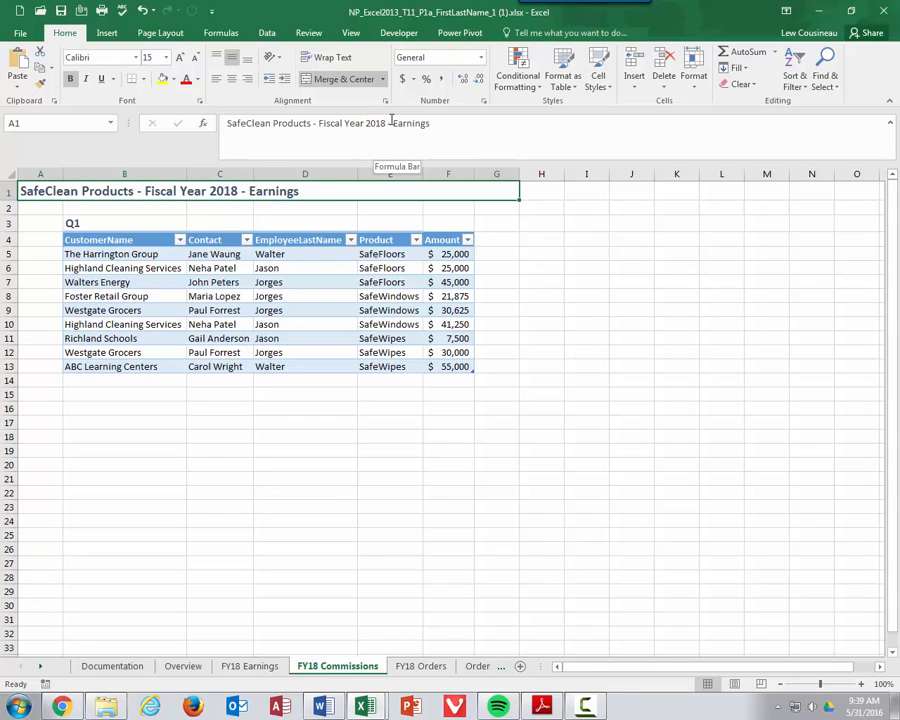
{"action": "left_click_drag", "start_coordinate": [413, 124], "coordinate": [434, 126]}
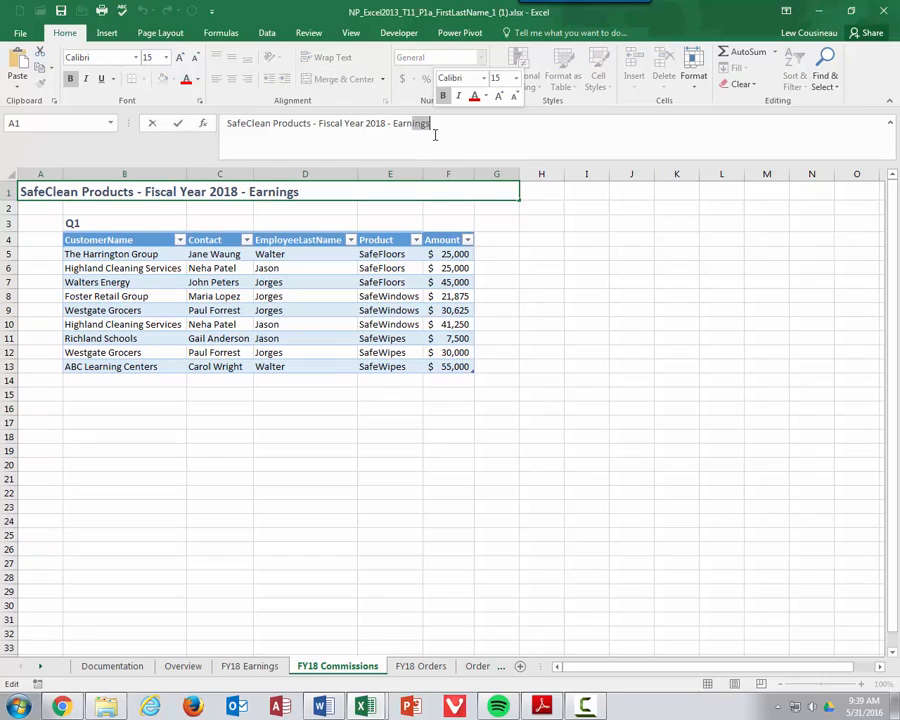
{"action": "key", "text": "Delete"}
{"action": "key", "text": "BackSpace"}
{"action": "key", "text": "BackSpace"}
{"action": "key", "text": "BackSpace"}
{"action": "key", "text": "BackSpace"}
{"action": "type", "text": "C"}
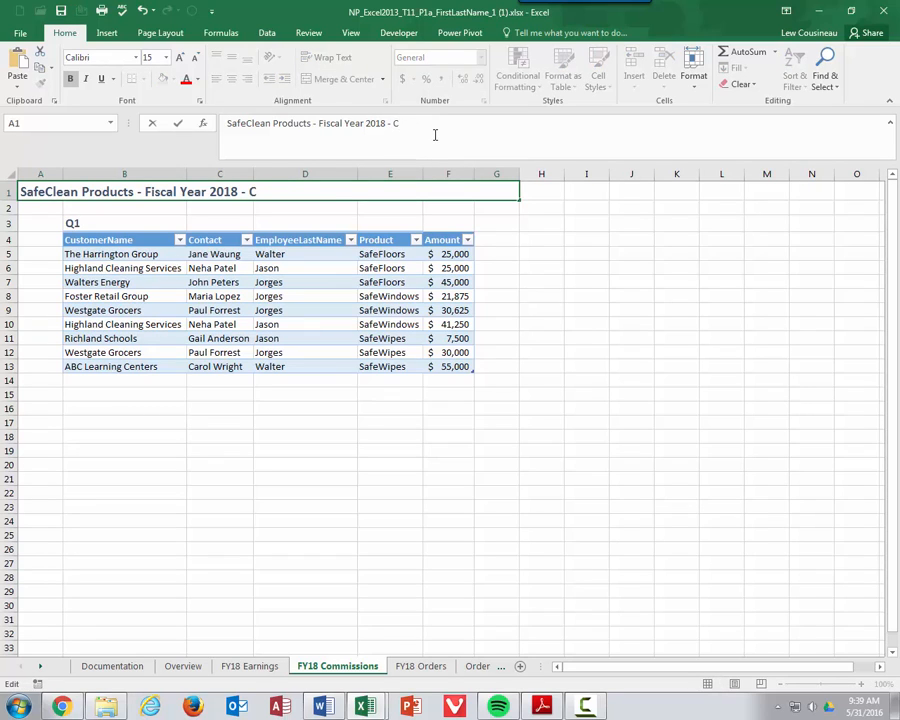
{"action": "type", "text": "ommissions"}
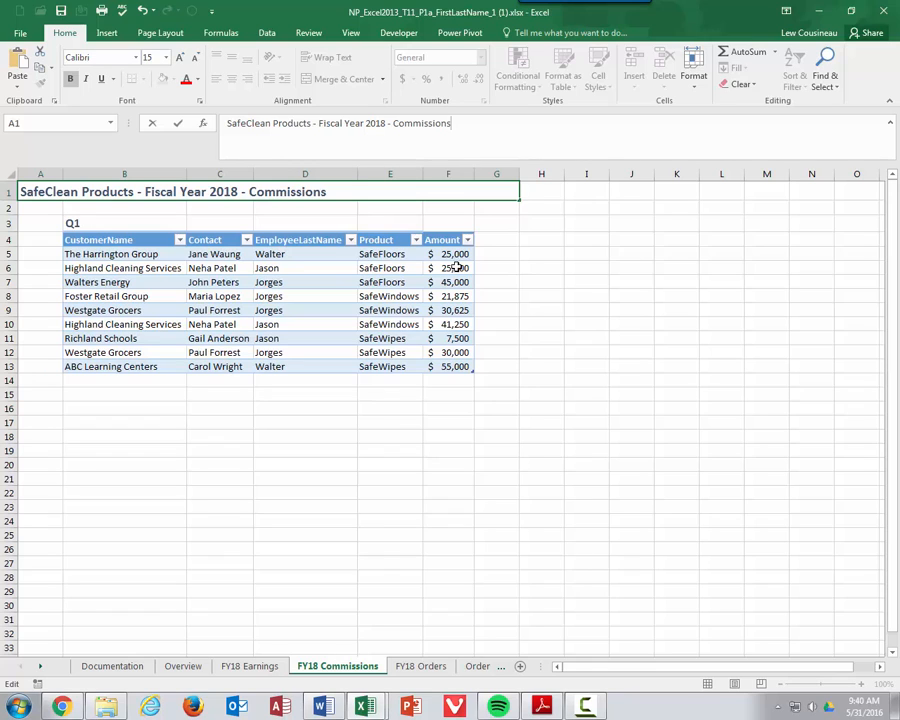
{"action": "left_click", "coordinate": [390, 475]}
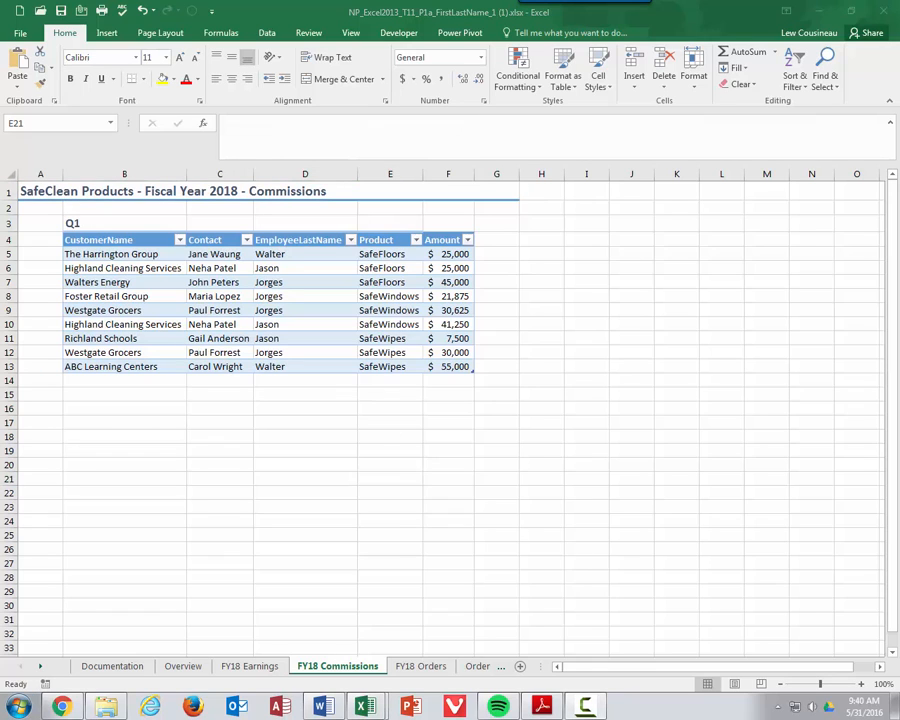
Step: Rename the Q1 table on the FY18 Commissions sheet as FY18_Q1Commissions
{"action": "left_click", "coordinate": [170, 286]}
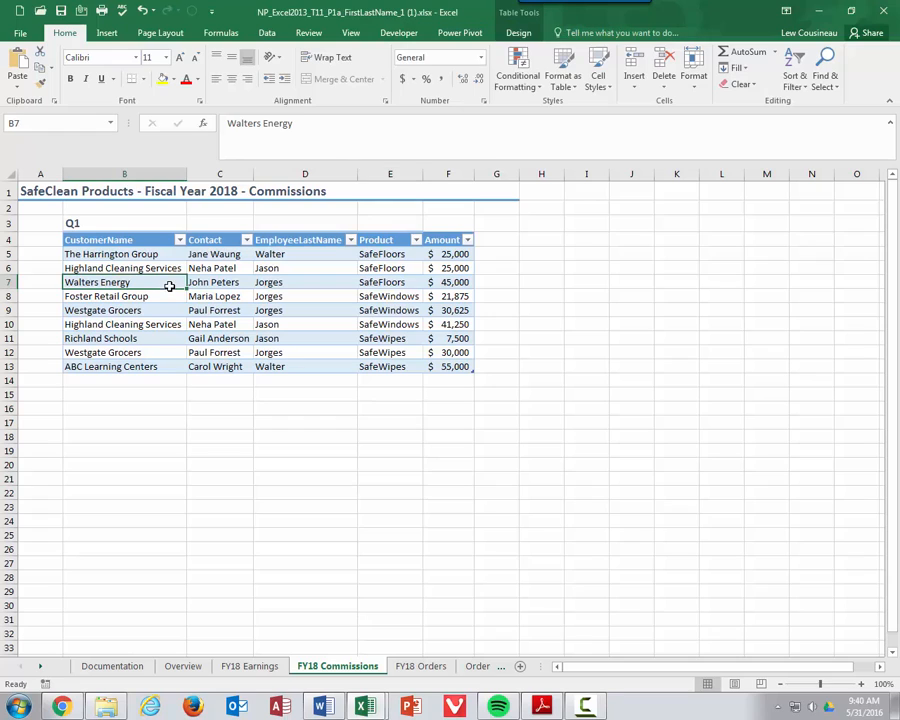
{"action": "left_click", "coordinate": [518, 33]}
{"action": "left_click_drag", "start_coordinate": [6, 68], "coordinate": [93, 70]}
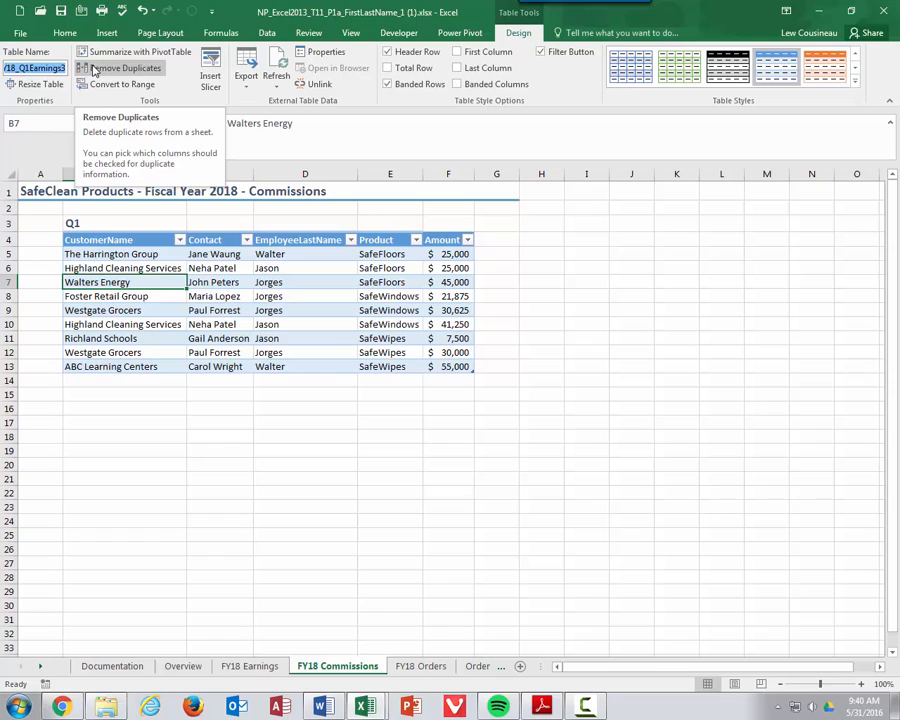
{"action": "key", "text": "BackSpace"}
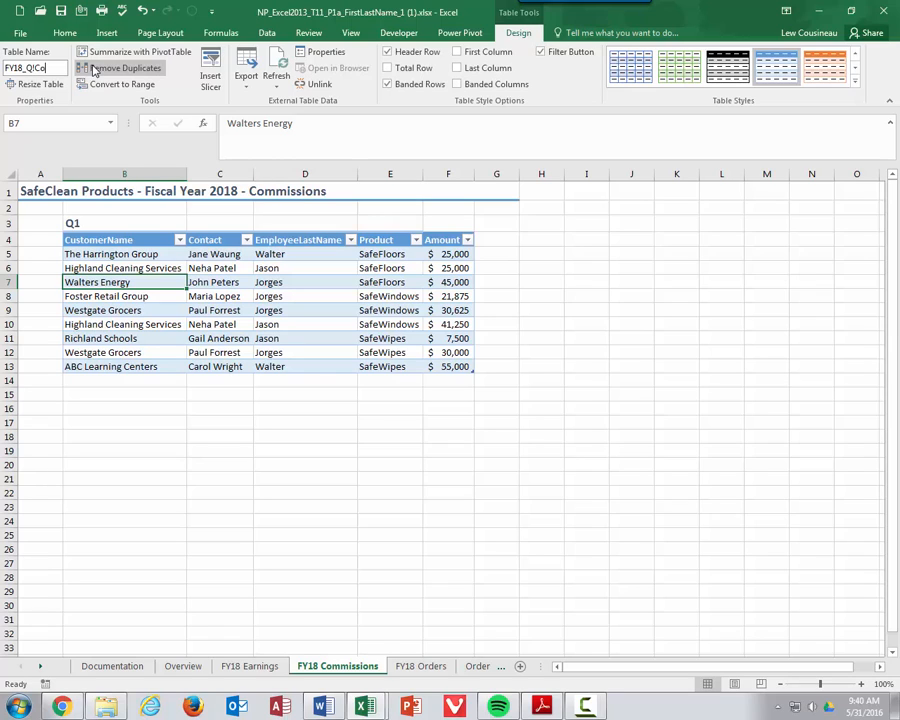
{"action": "type", "text": "mmissions"}
{"action": "key", "text": "Return"}
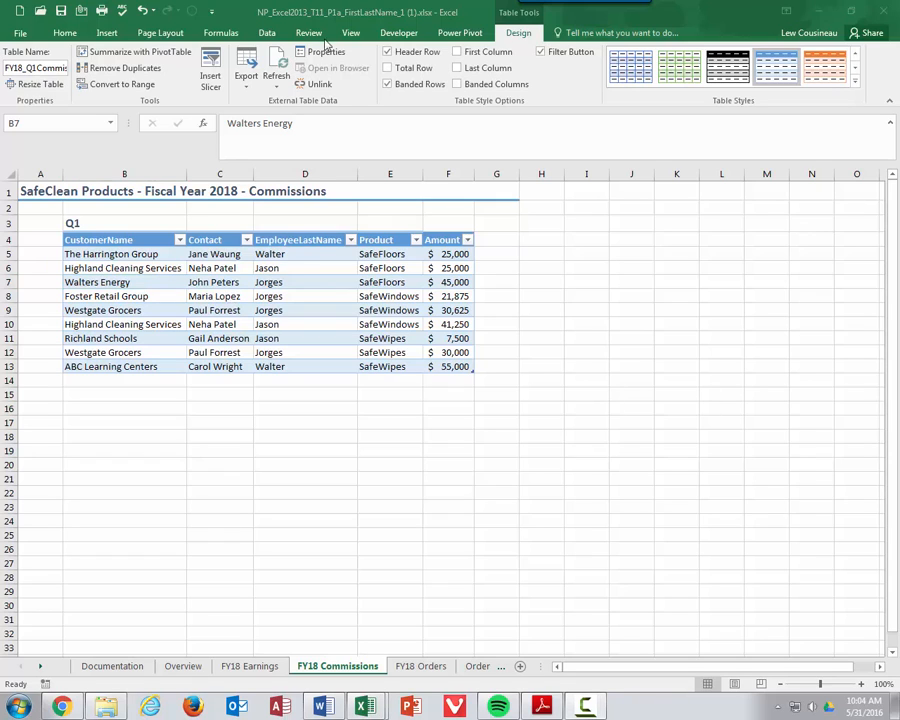
Step: Rename the SafeClean FY18 Q1 Earnings1 connection to SafeClean FY18 Q1 Commissions and describe it as "SafeClean Products FY18 Q1 Commissions imported from the SafeClean database."
{"action": "left_click", "coordinate": [267, 310]}
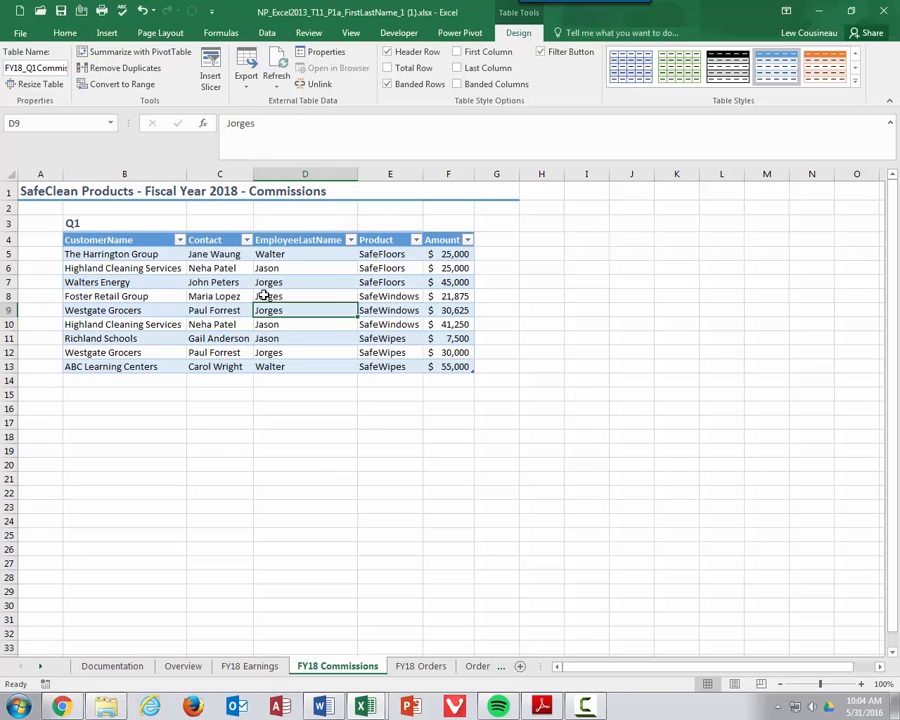
{"action": "left_click", "coordinate": [266, 32]}
{"action": "left_click", "coordinate": [248, 52]}
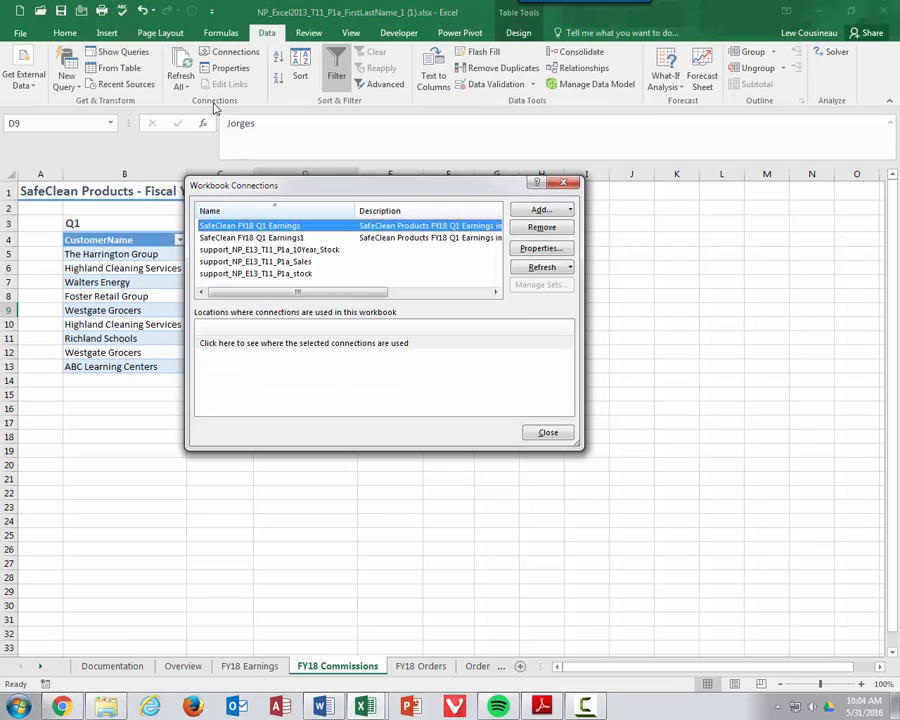
{"action": "left_click", "coordinate": [258, 238]}
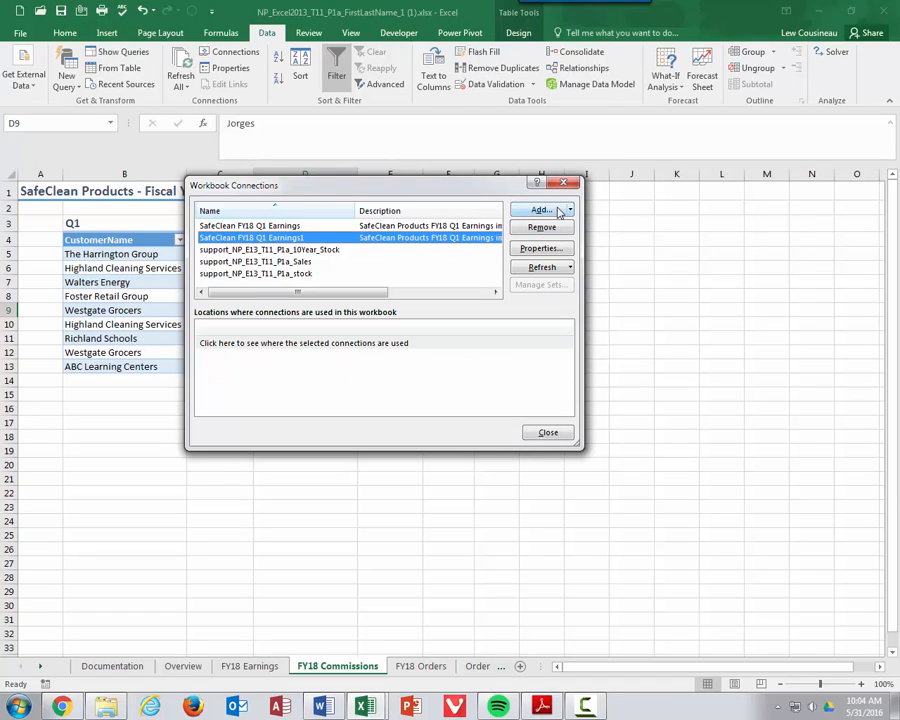
{"action": "left_click", "coordinate": [550, 248]}
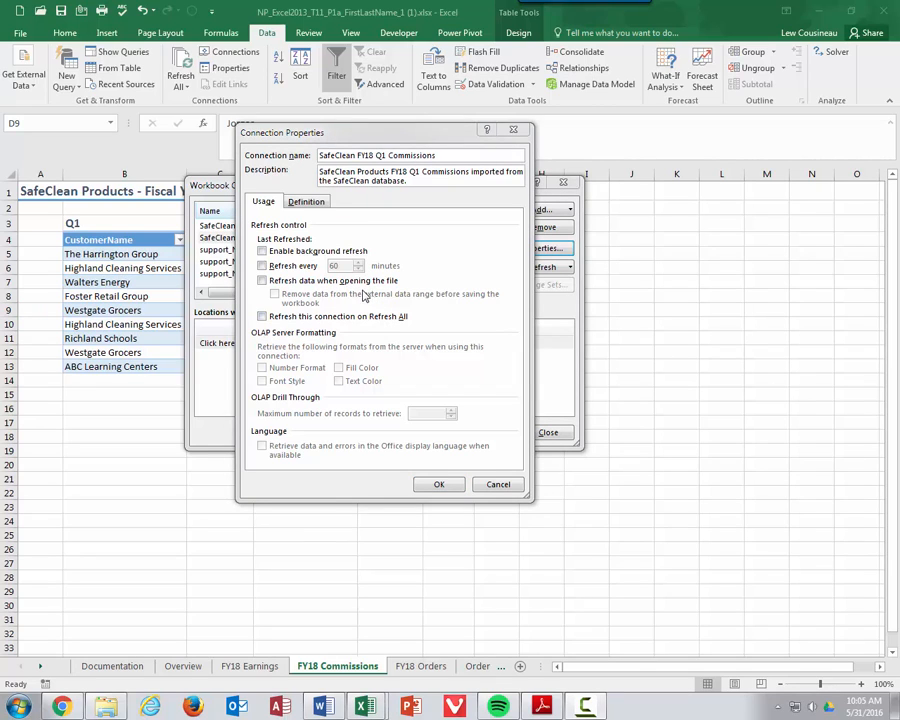
Step: Edit the query of the Q1 Commissions connection and remove the Contact column from it
{"action": "left_click", "coordinate": [310, 203]}
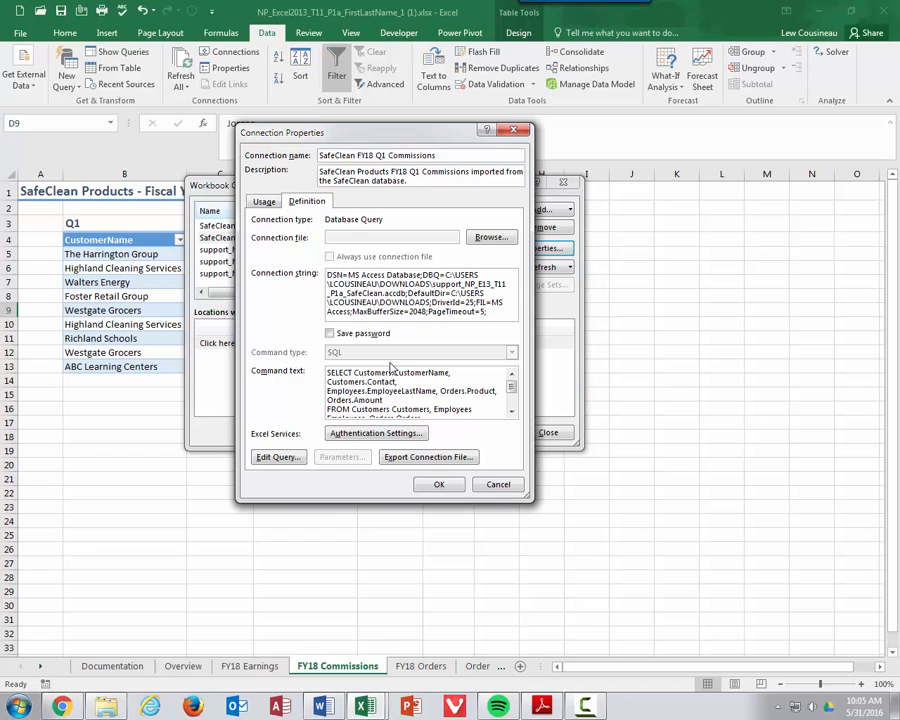
{"action": "left_click", "coordinate": [291, 460]}
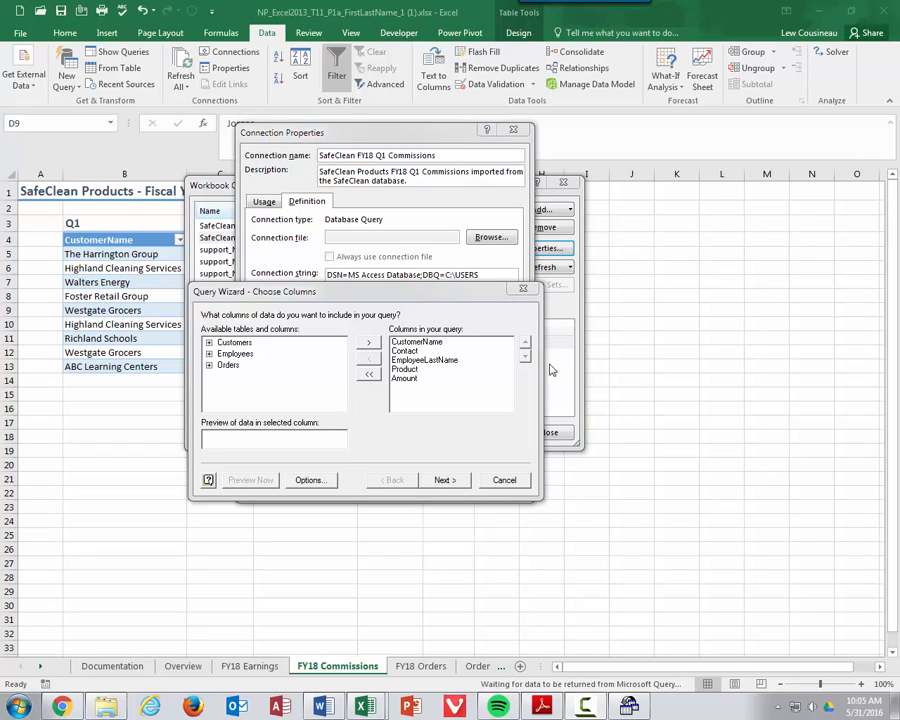
{"action": "left_click", "coordinate": [394, 353]}
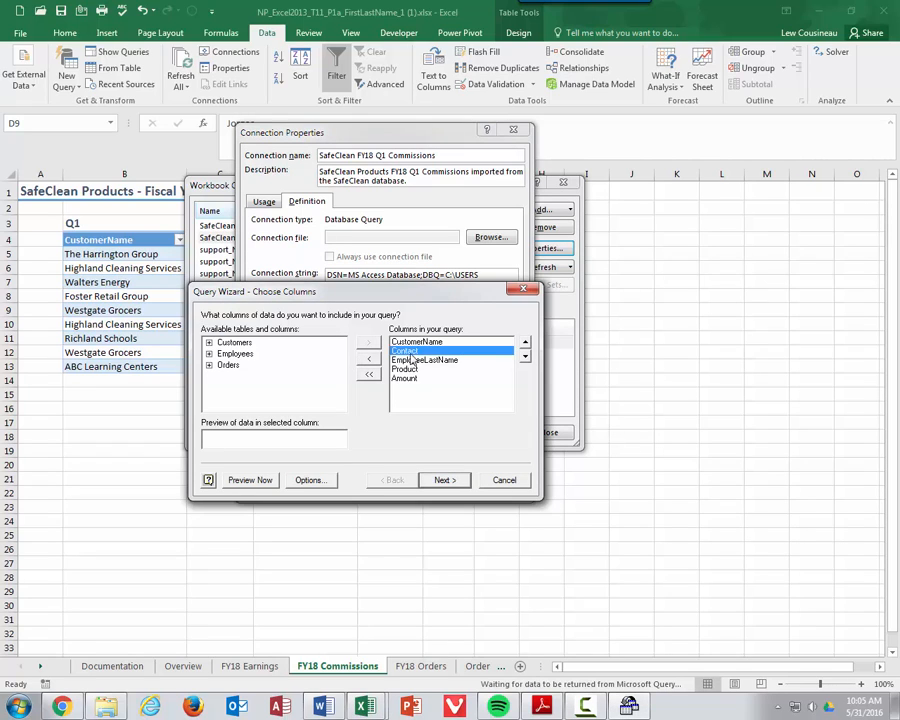
{"action": "left_click", "coordinate": [367, 363]}
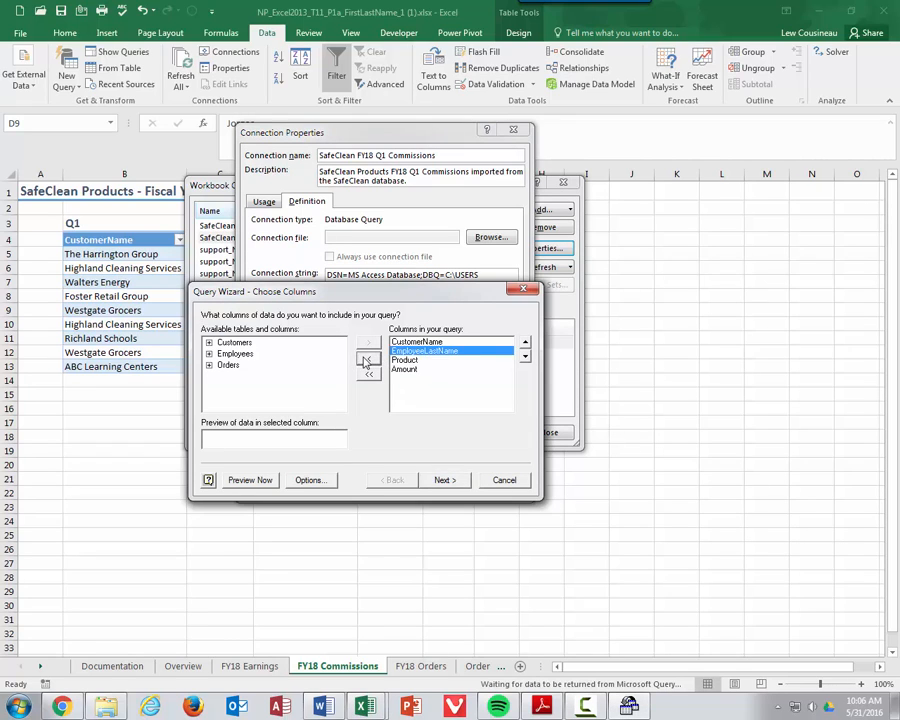
Step: Add EmployeeFirstName from the Employees table to the query and place it directly before EmployeeLastName
{"action": "left_click", "coordinate": [210, 355]}
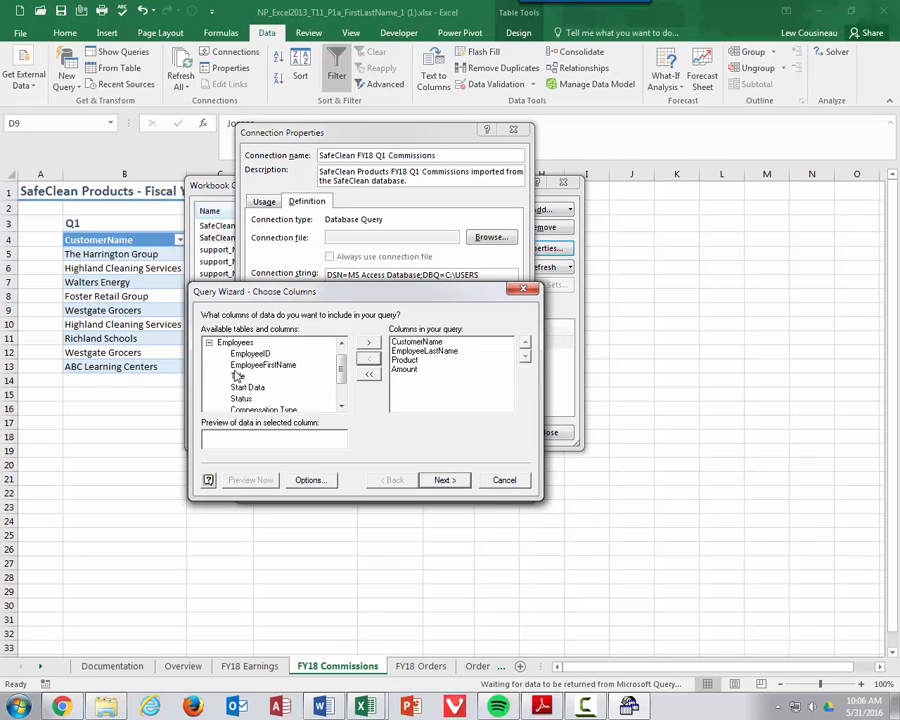
{"action": "left_click", "coordinate": [265, 365]}
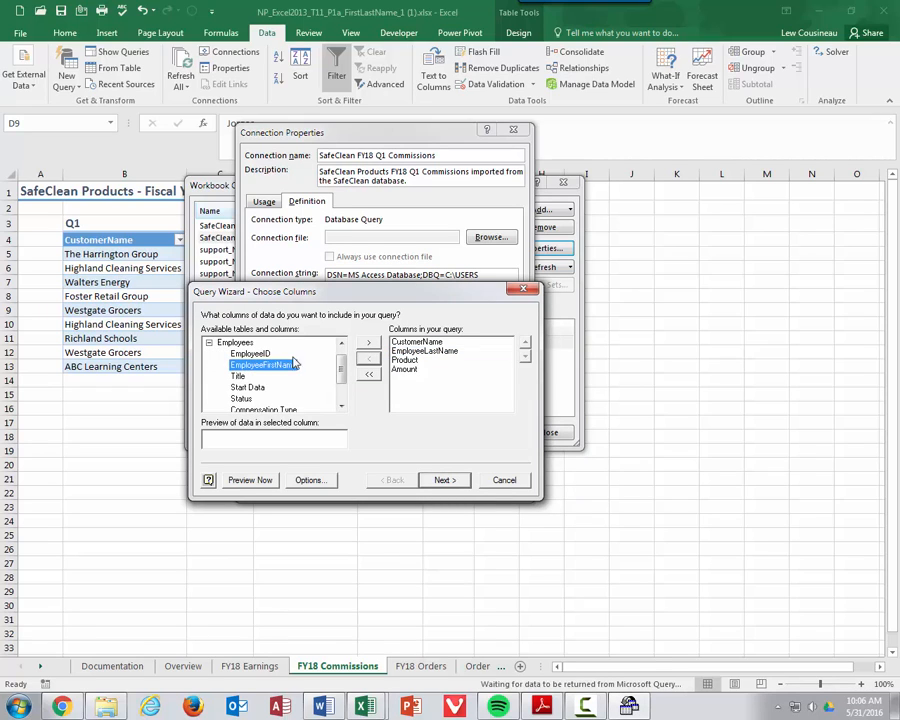
{"action": "left_click", "coordinate": [368, 342]}
{"action": "left_click", "coordinate": [410, 379]}
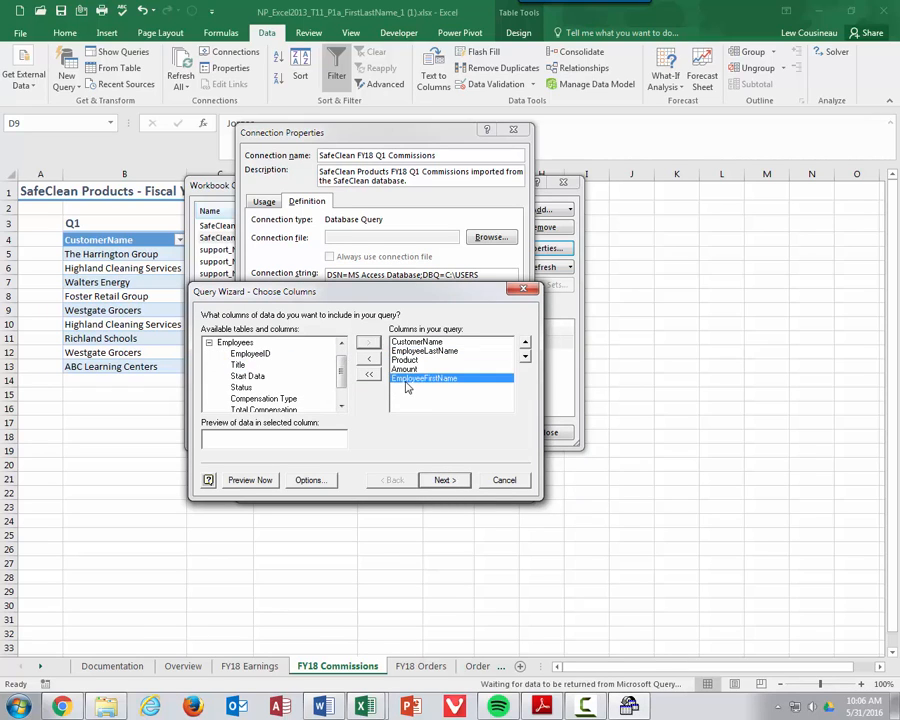
{"action": "left_click", "coordinate": [525, 342]}
{"action": "left_click", "coordinate": [525, 342]}
{"action": "left_click", "coordinate": [525, 342]}
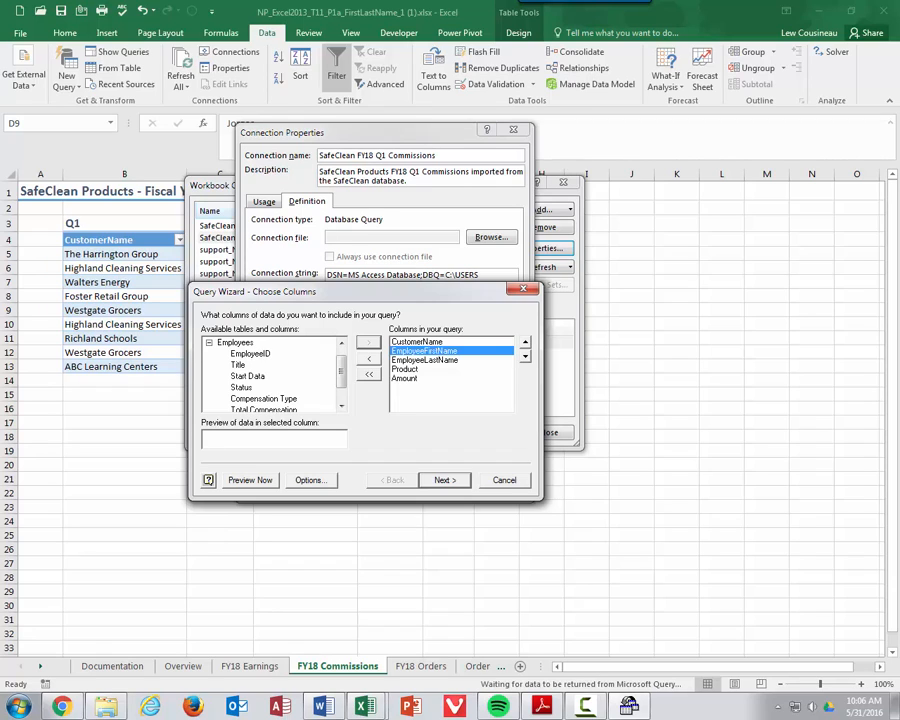
Step: Add the Commission column from the Orders table as the last query column and accept the column selection
{"action": "left_click", "coordinate": [211, 344]}
{"action": "left_click", "coordinate": [210, 364]}
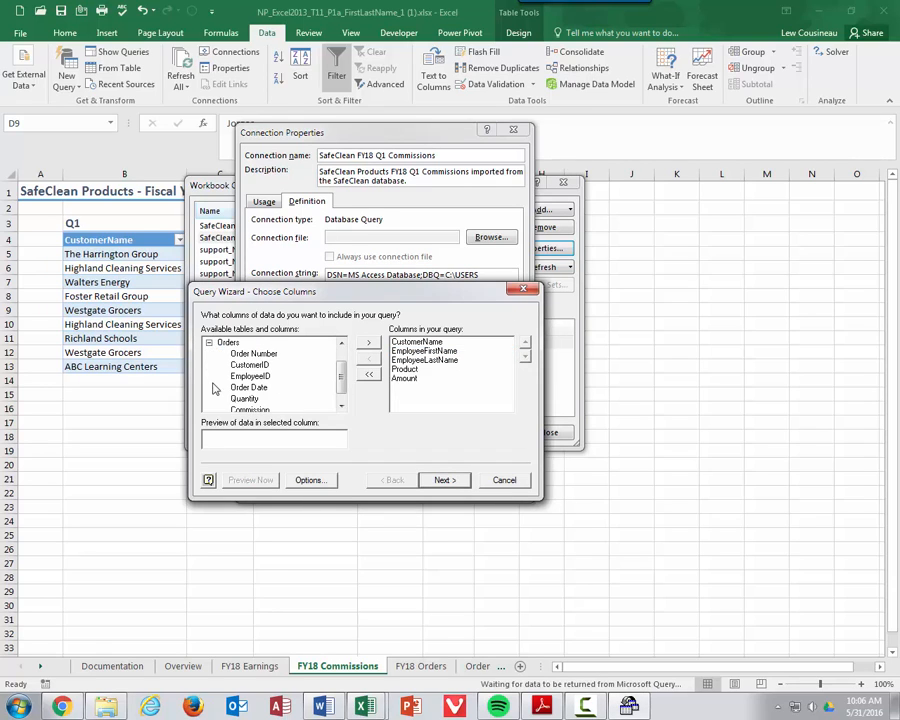
{"action": "left_click", "coordinate": [248, 399]}
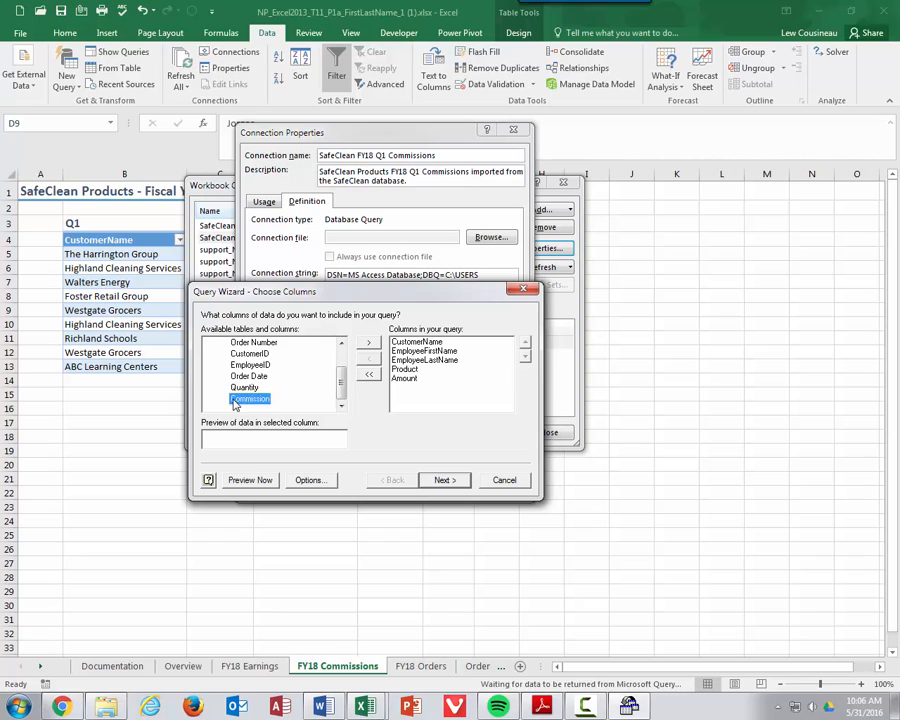
{"action": "left_click", "coordinate": [368, 342]}
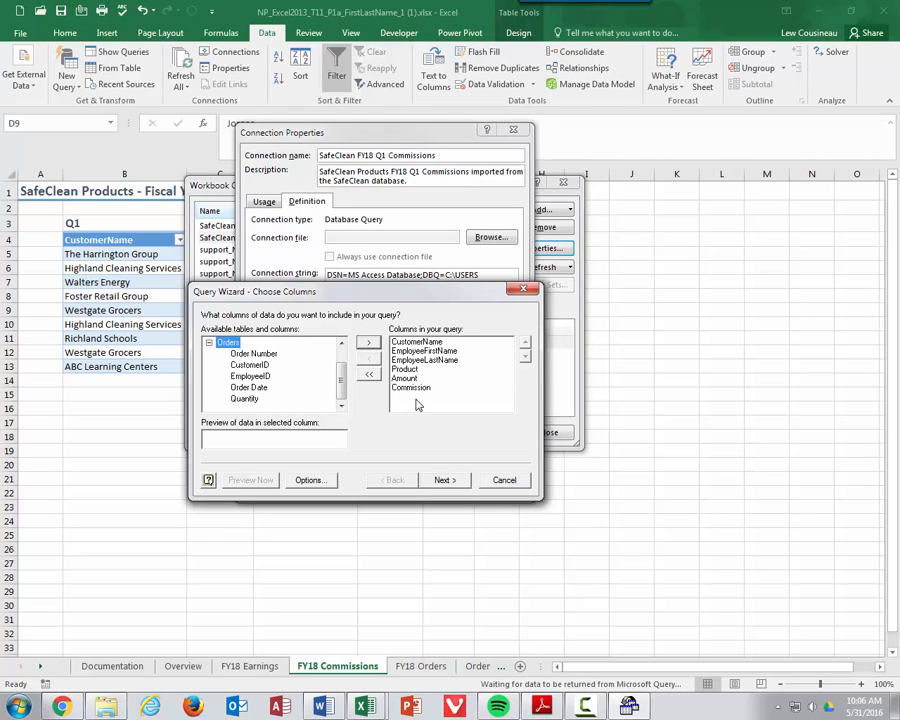
{"action": "left_click", "coordinate": [446, 481]}
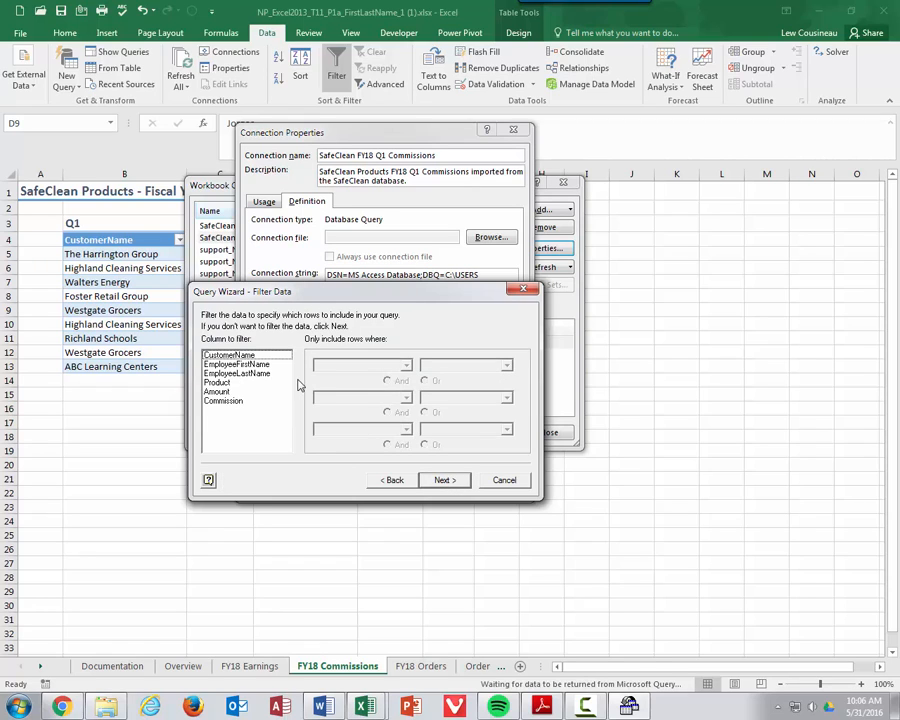
Step: Filter the query to include only rows where Commission is greater than 1250
{"action": "left_click", "coordinate": [238, 401]}
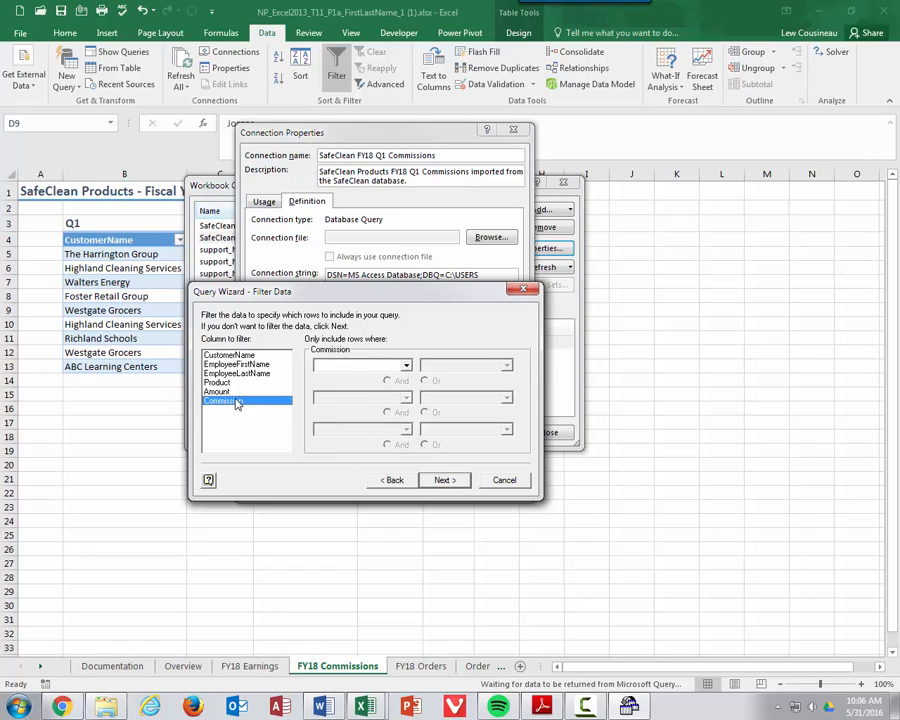
{"action": "left_click", "coordinate": [406, 366]}
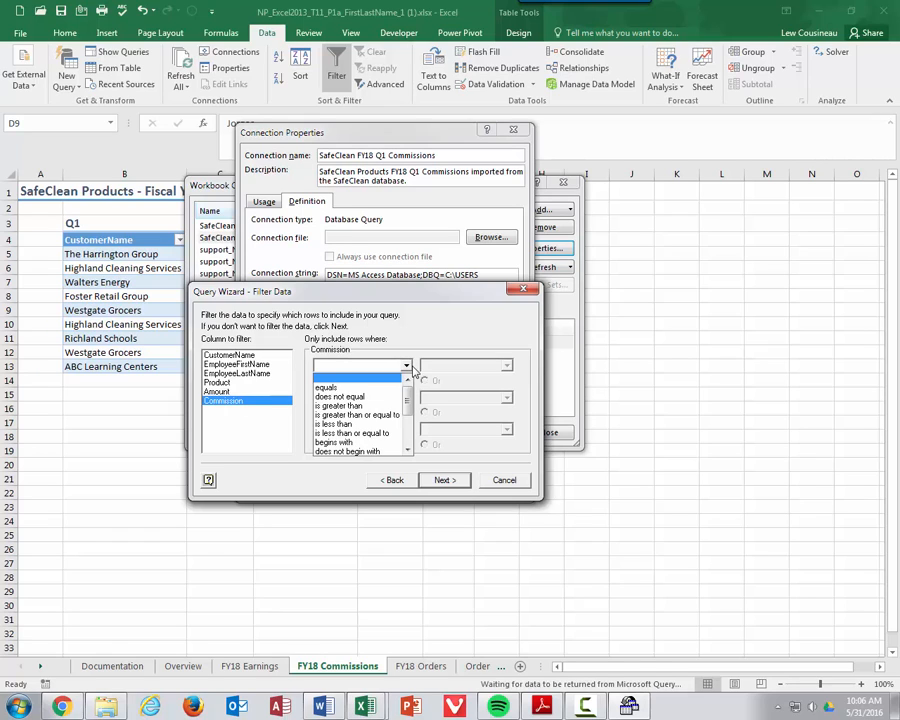
{"action": "left_click", "coordinate": [390, 425]}
{"action": "left_click", "coordinate": [406, 366]}
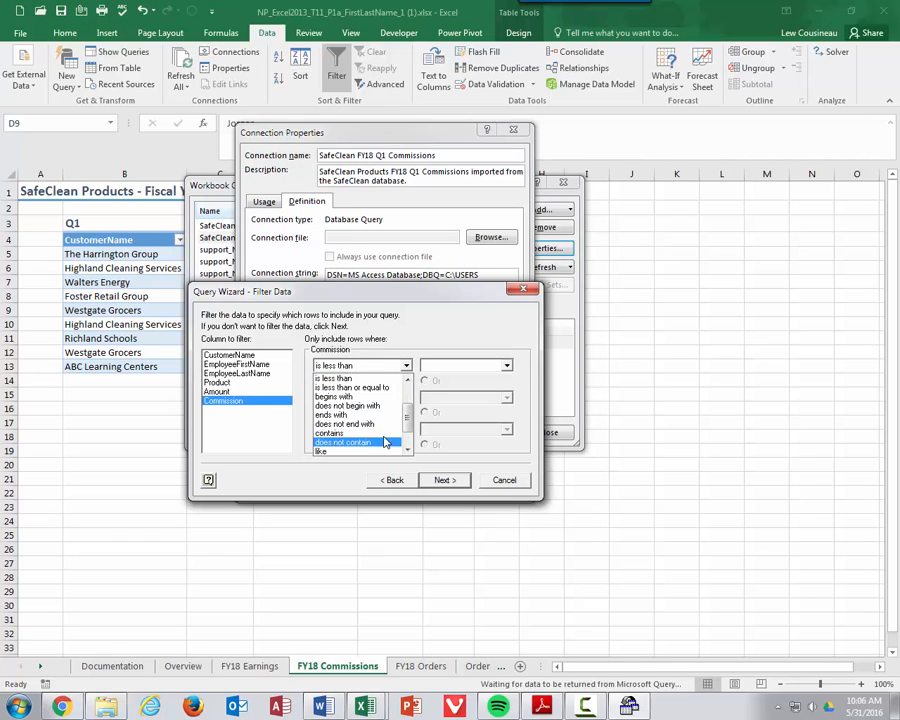
{"action": "scroll", "coordinate": [363, 395], "scroll_direction": "up", "scroll_amount": 1}
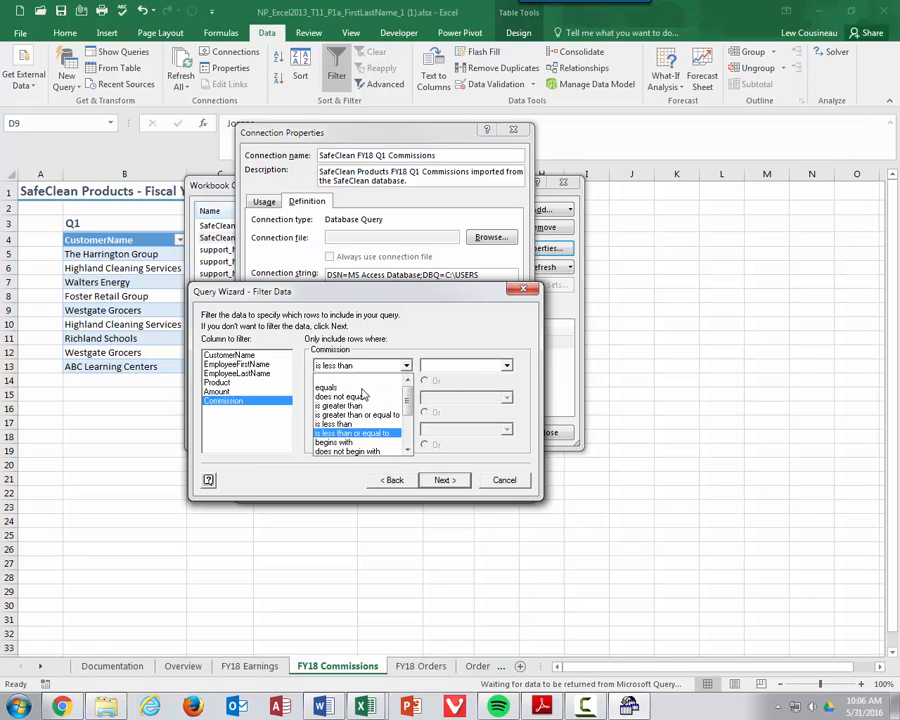
{"action": "left_click", "coordinate": [360, 414]}
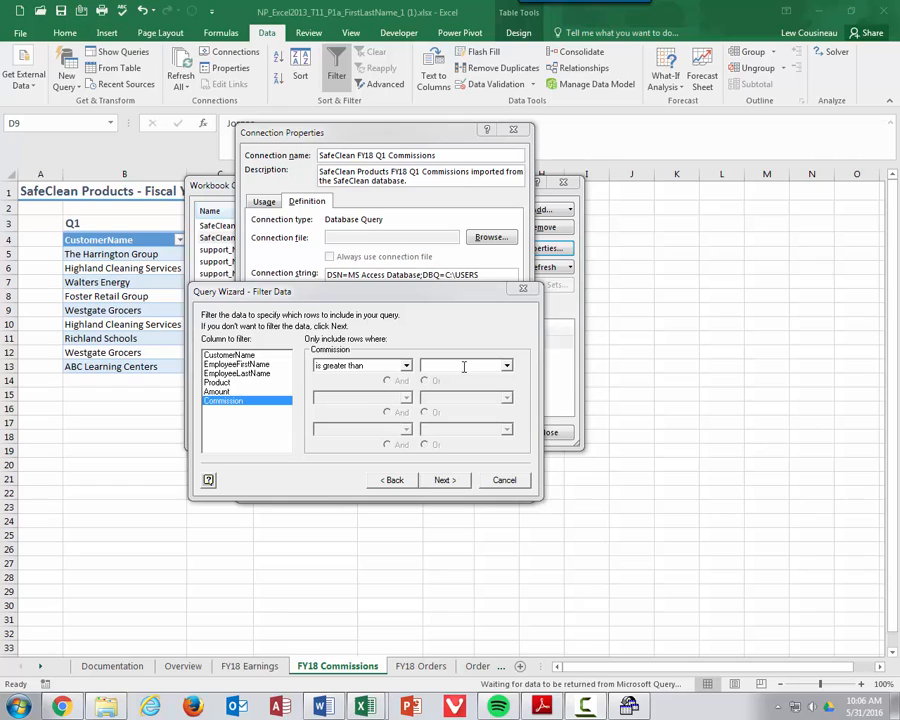
{"action": "left_click", "coordinate": [463, 366]}
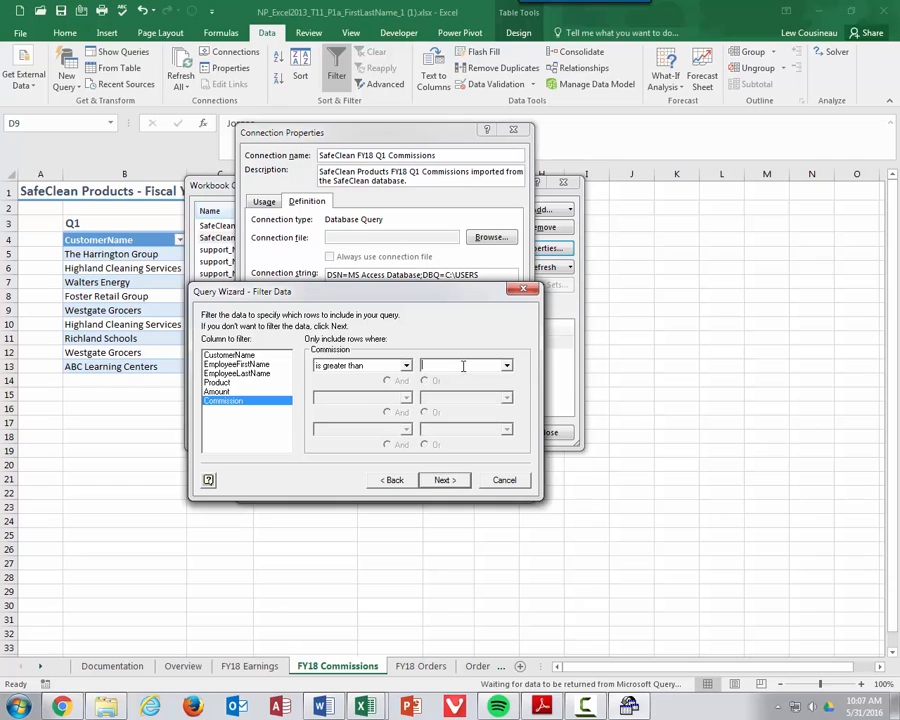
{"action": "type", "text": "1250"}
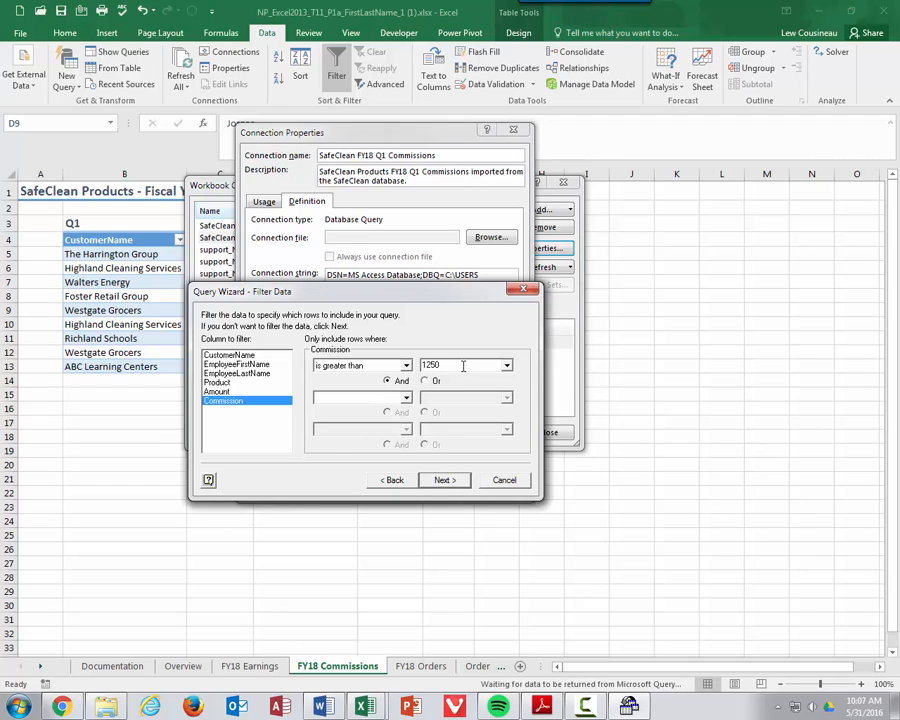
{"action": "left_click", "coordinate": [443, 480]}
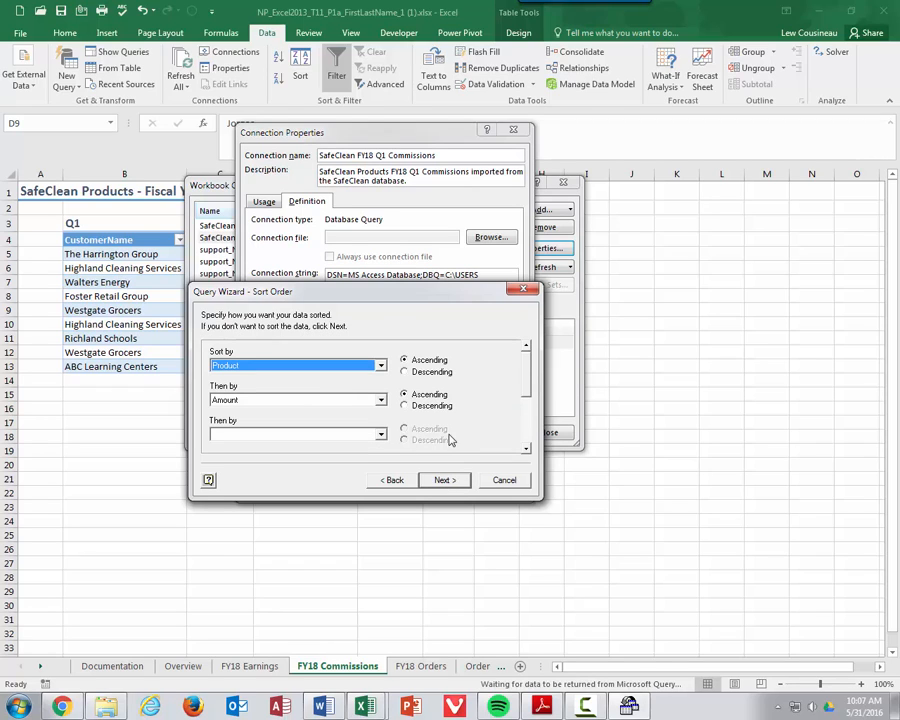
Step: Clear the secondary Amount sort and sort the query by Commission only, in ascending order
{"action": "left_click", "coordinate": [383, 401]}
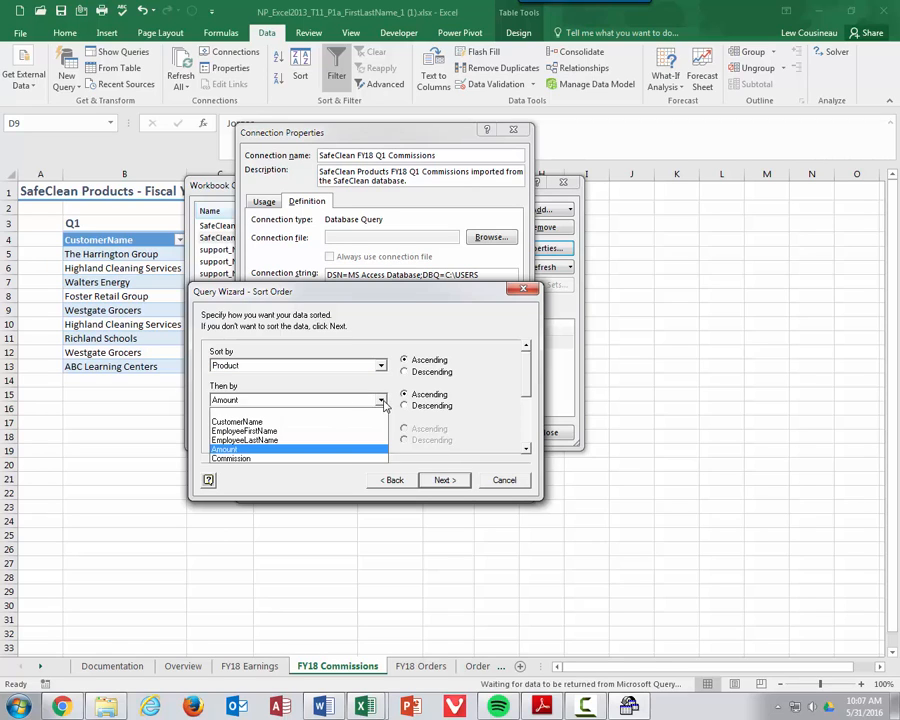
{"action": "left_click", "coordinate": [325, 413]}
{"action": "left_click", "coordinate": [380, 367]}
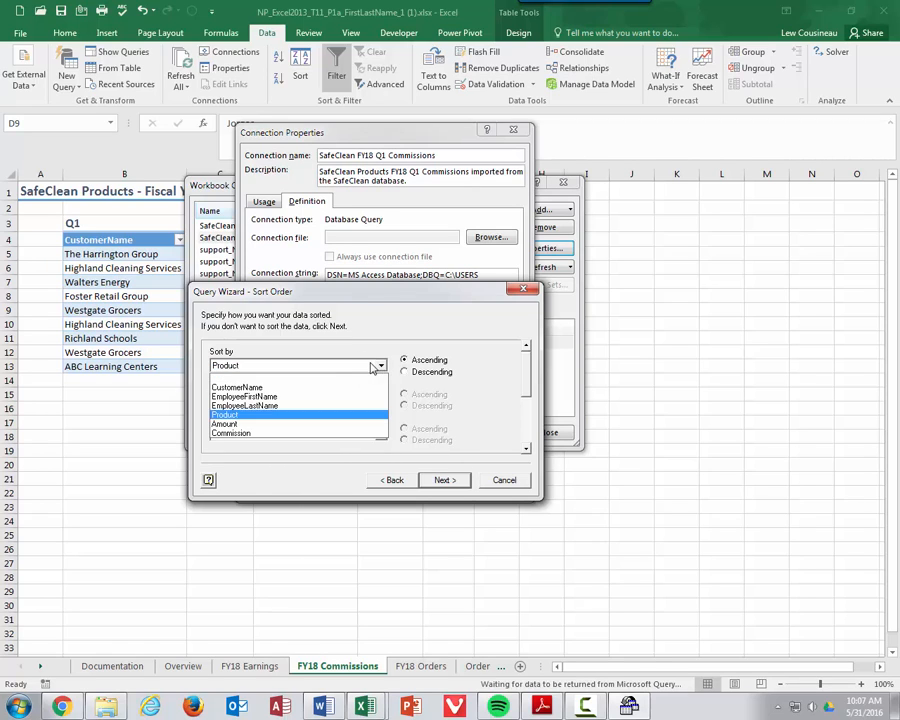
{"action": "left_click", "coordinate": [338, 431]}
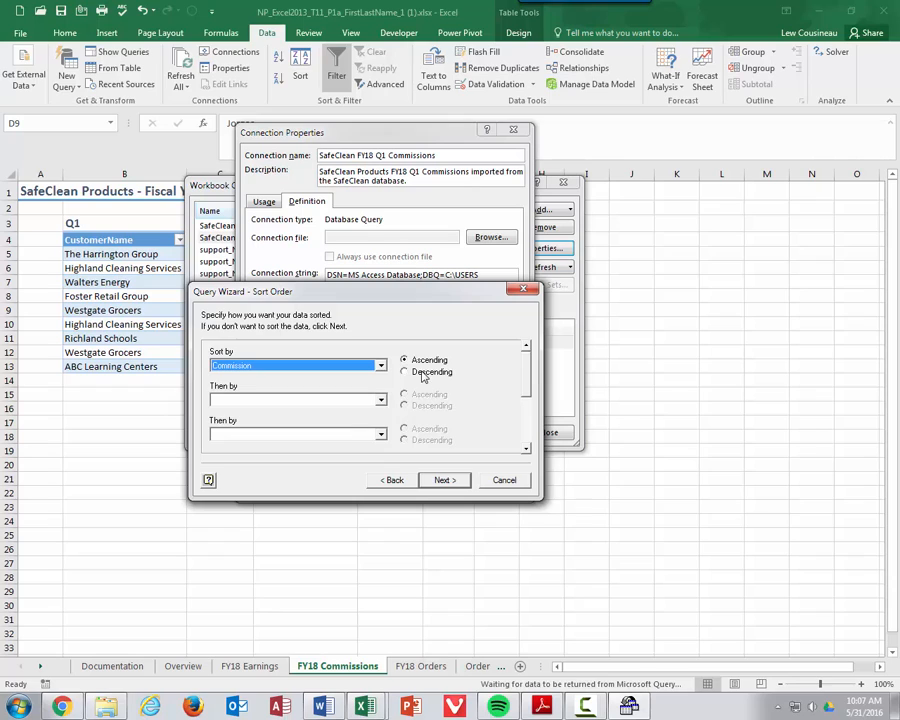
{"action": "left_click", "coordinate": [443, 481]}
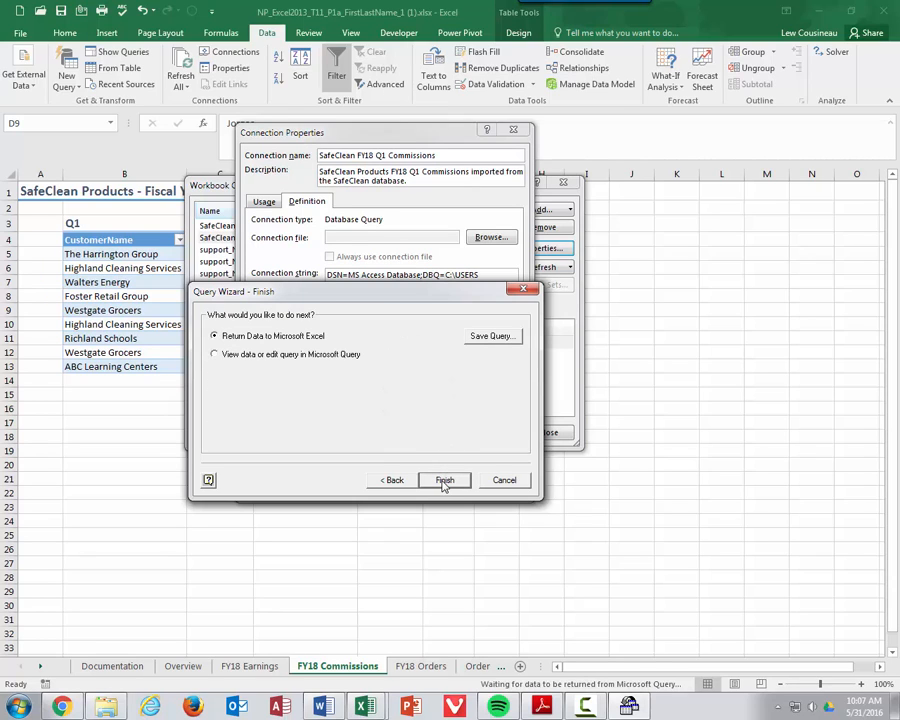
Step: Return the edited query's data to the worksheet, apply the connection properties and close the workbook connections
{"action": "left_click", "coordinate": [443, 481]}
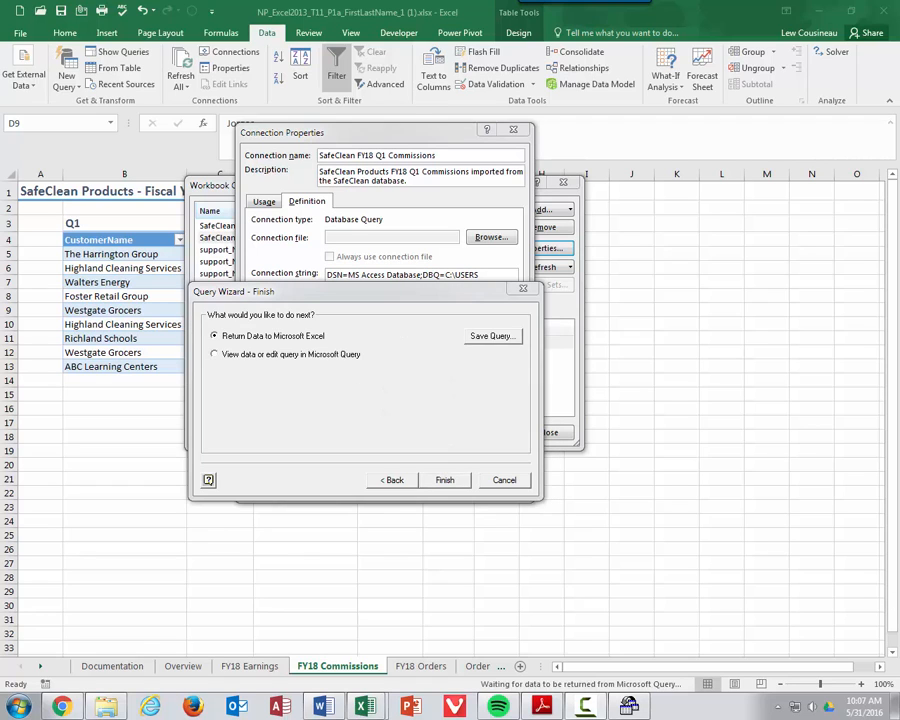
{"action": "left_click", "coordinate": [440, 486]}
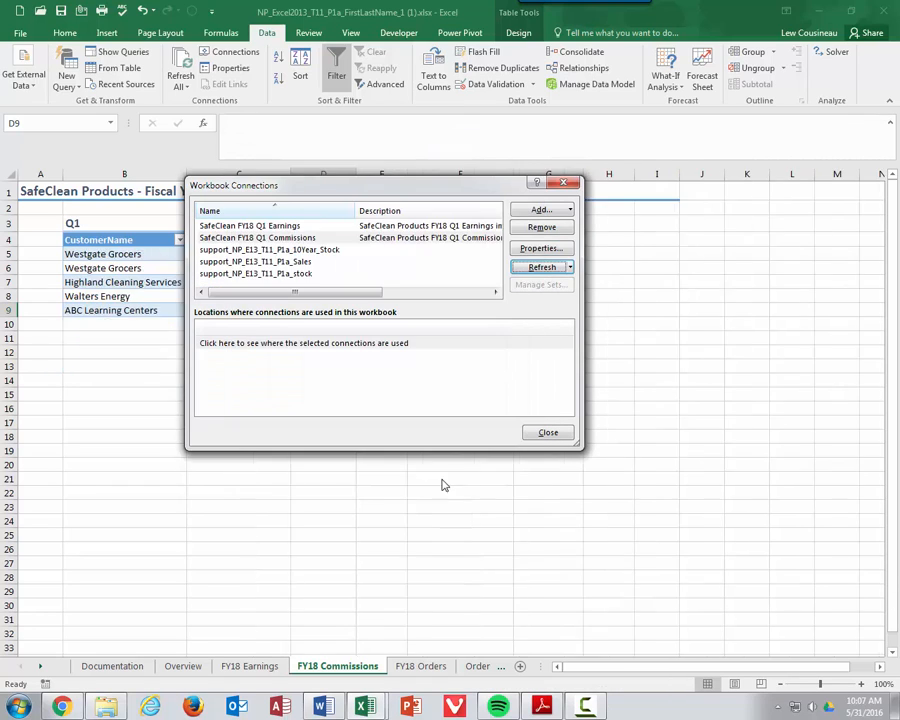
{"action": "left_click", "coordinate": [554, 436]}
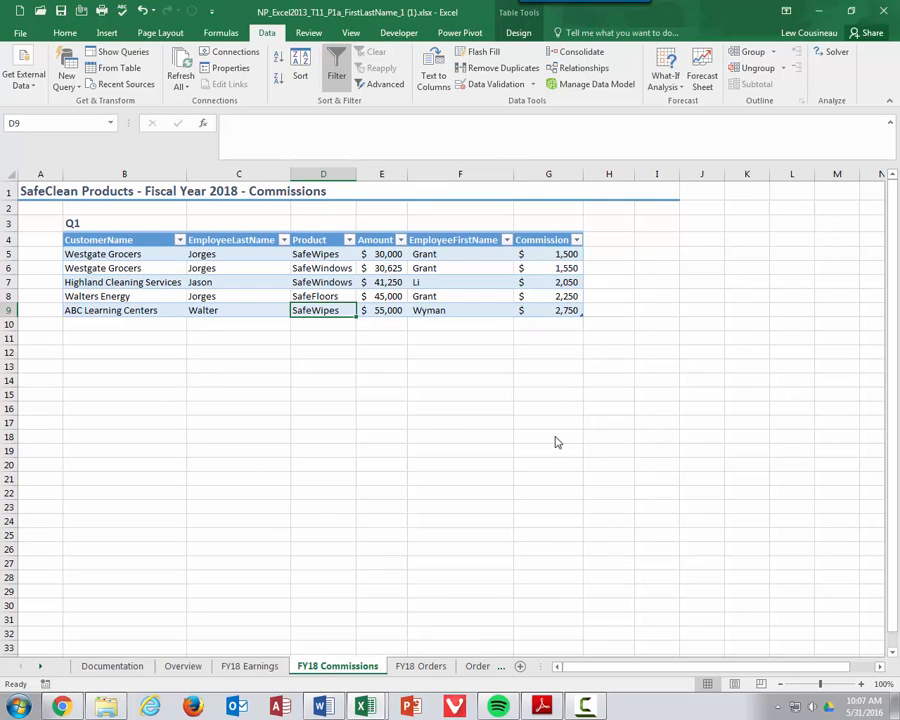
Step: Format the Amount and Commission values in E5:E9 and G5:G9 as Accounting with the $ symbol and 0 decimal places
{"action": "left_click_drag", "start_coordinate": [560, 254], "coordinate": [544, 307]}
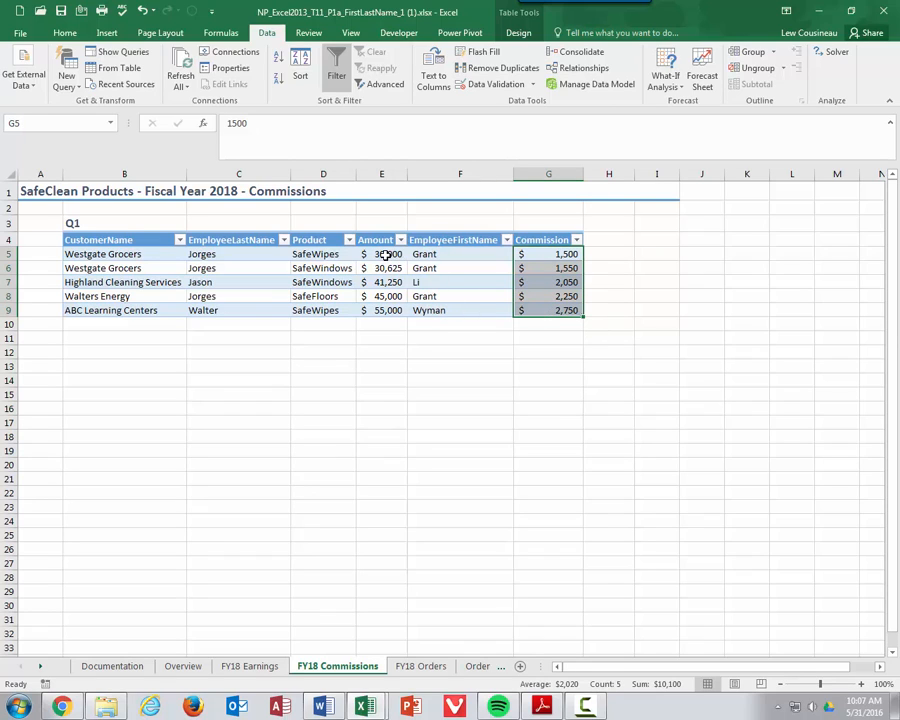
{"action": "left_click_drag", "start_coordinate": [384, 254], "coordinate": [383, 310]}
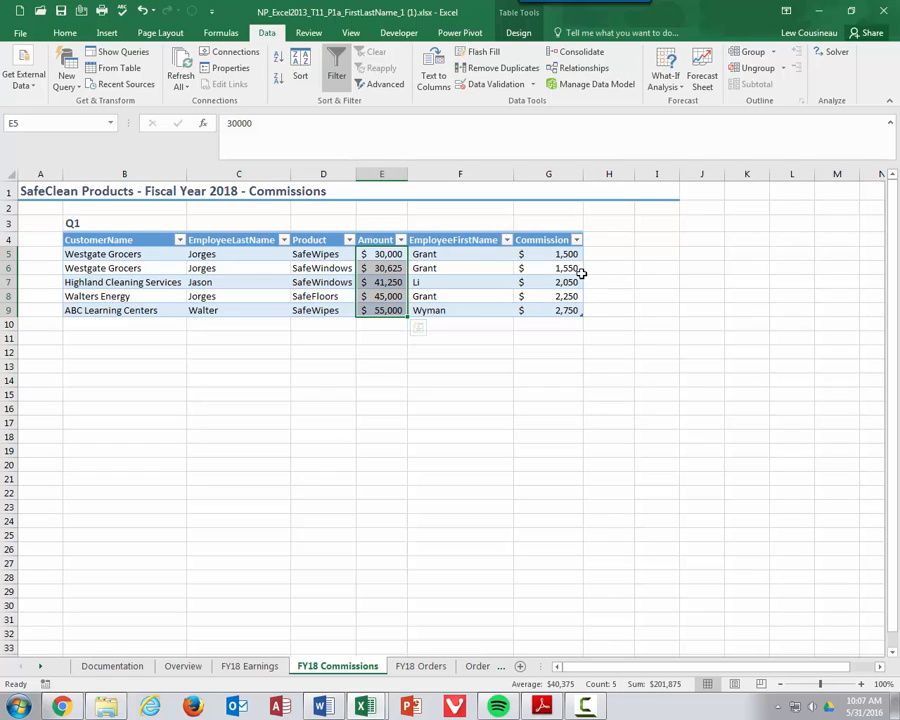
{"action": "left_click_drag", "start_coordinate": [568, 254], "coordinate": [556, 308]}
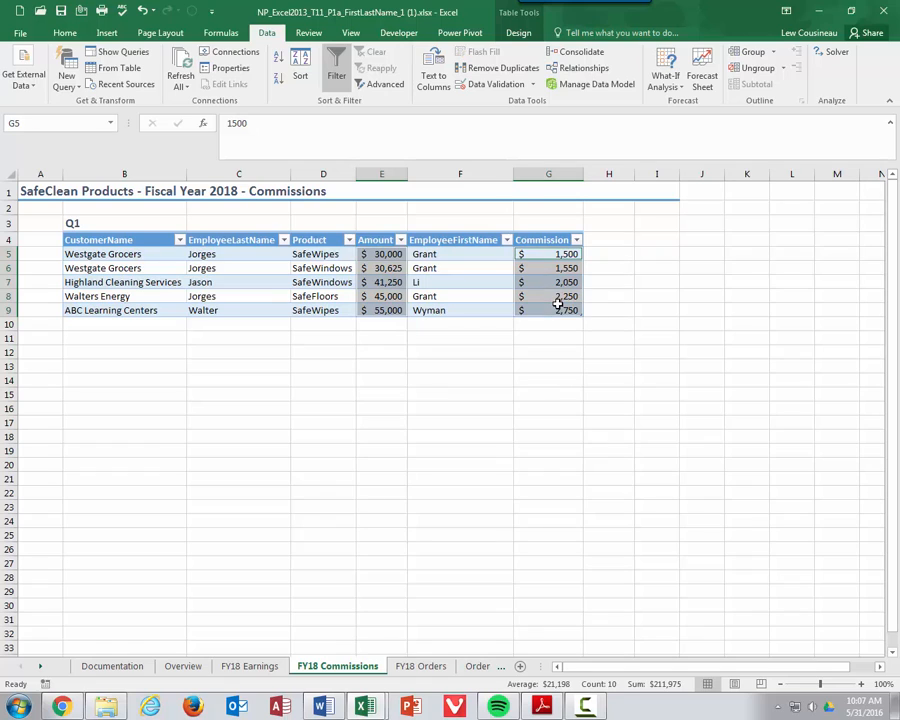
{"action": "left_click", "coordinate": [64, 34]}
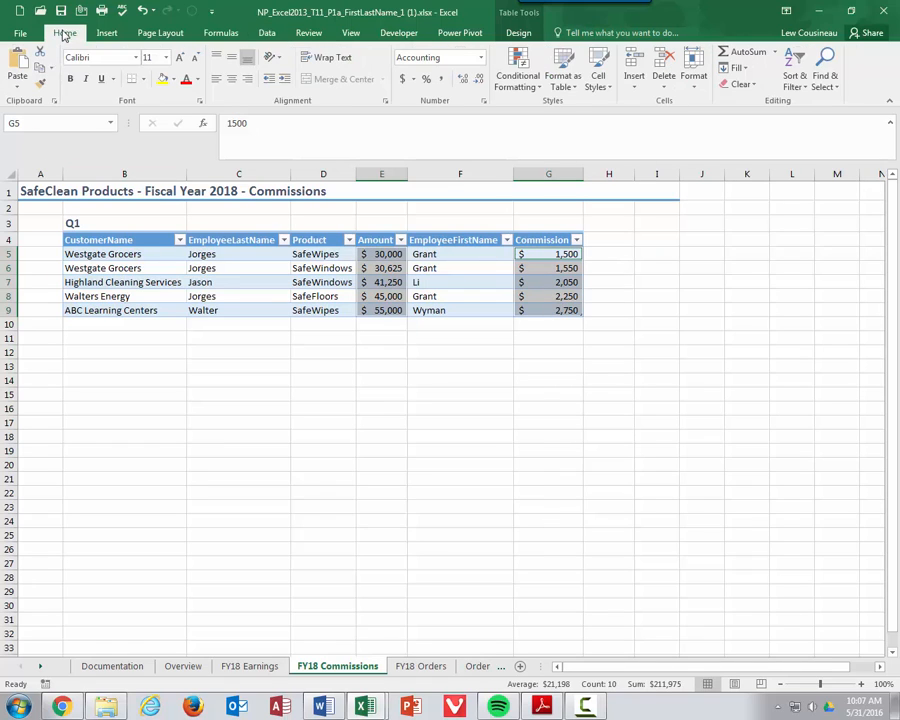
{"action": "left_click", "coordinate": [484, 103]}
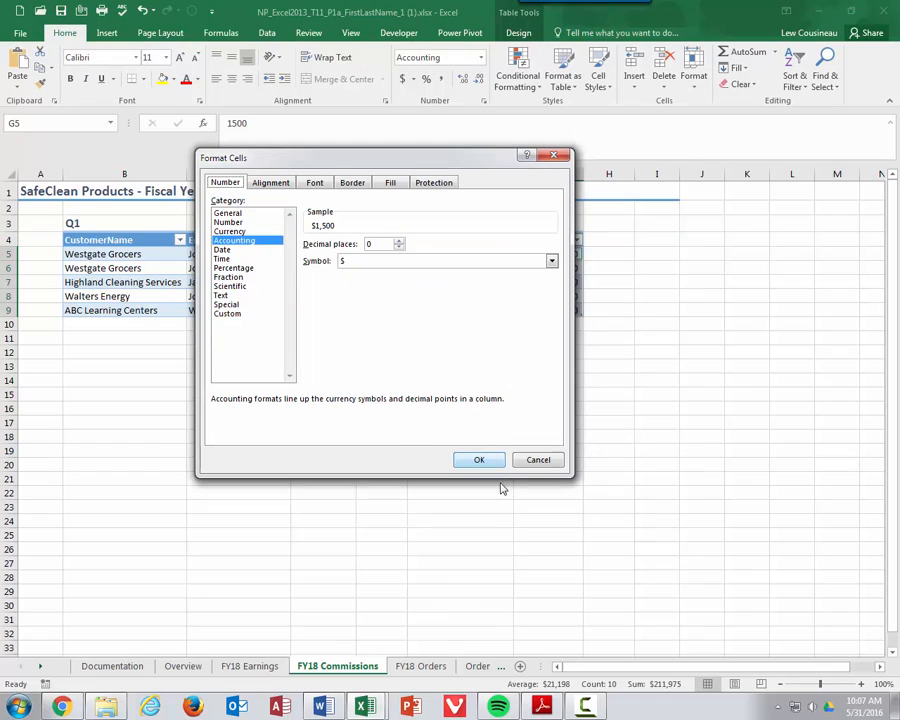
{"action": "left_click", "coordinate": [477, 459]}
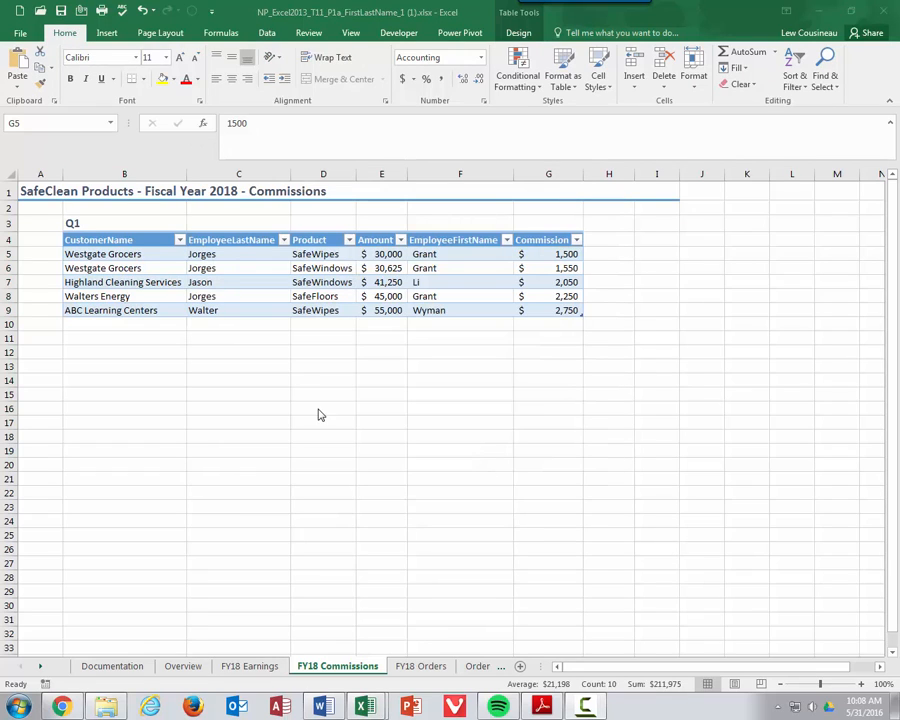
Step: Starting from cell B4 of the FY18 Orders sheet, open the Access database support_NP_E13_T11_P1a_SafeClean.accdb from Downloads as an external data source
{"action": "left_click", "coordinate": [418, 667]}
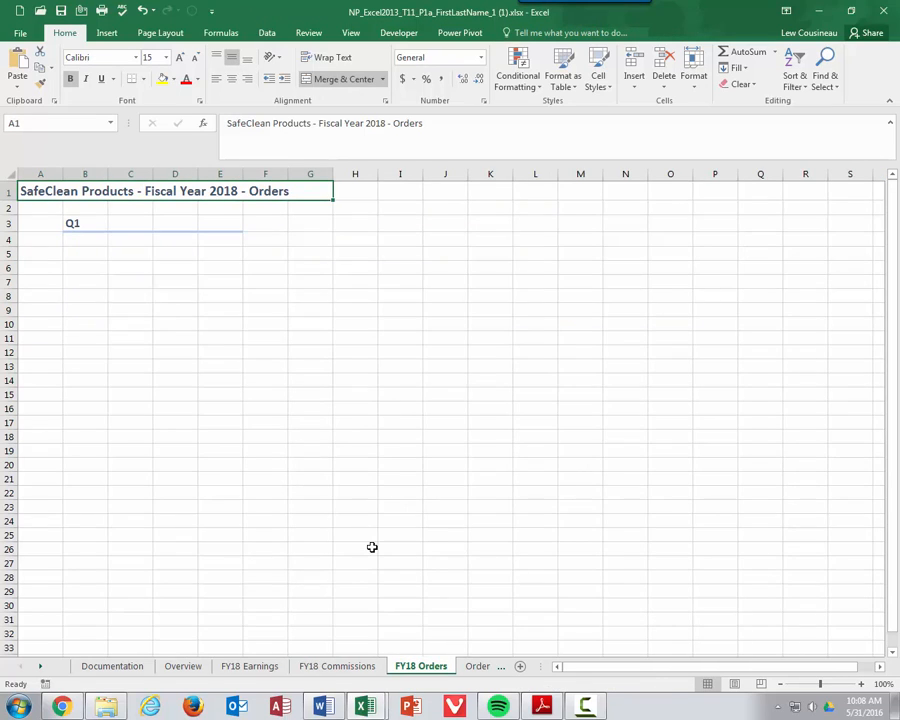
{"action": "left_click", "coordinate": [86, 243]}
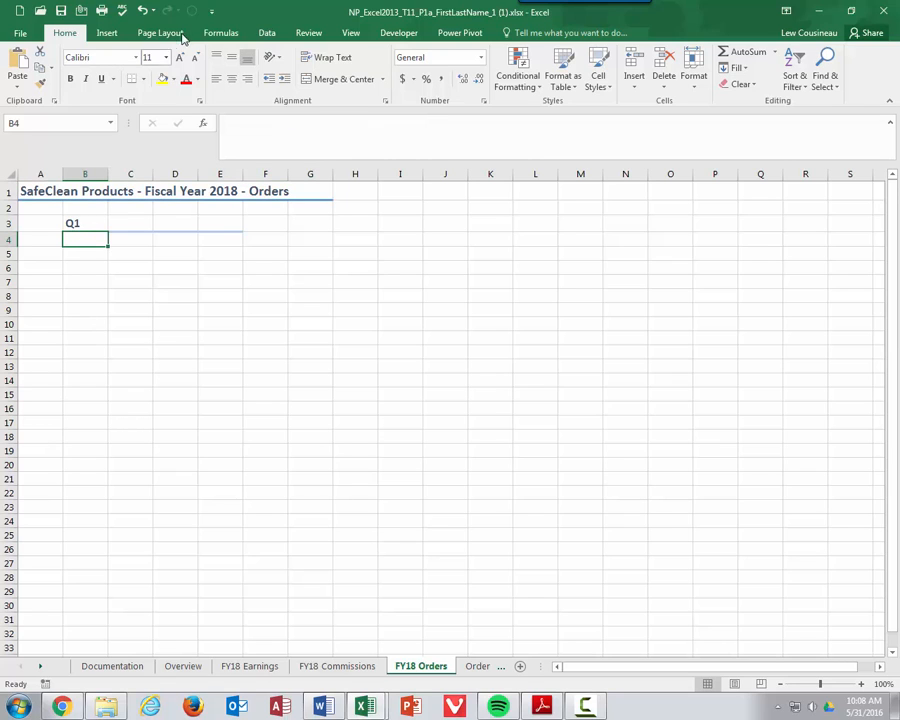
{"action": "left_click", "coordinate": [259, 35]}
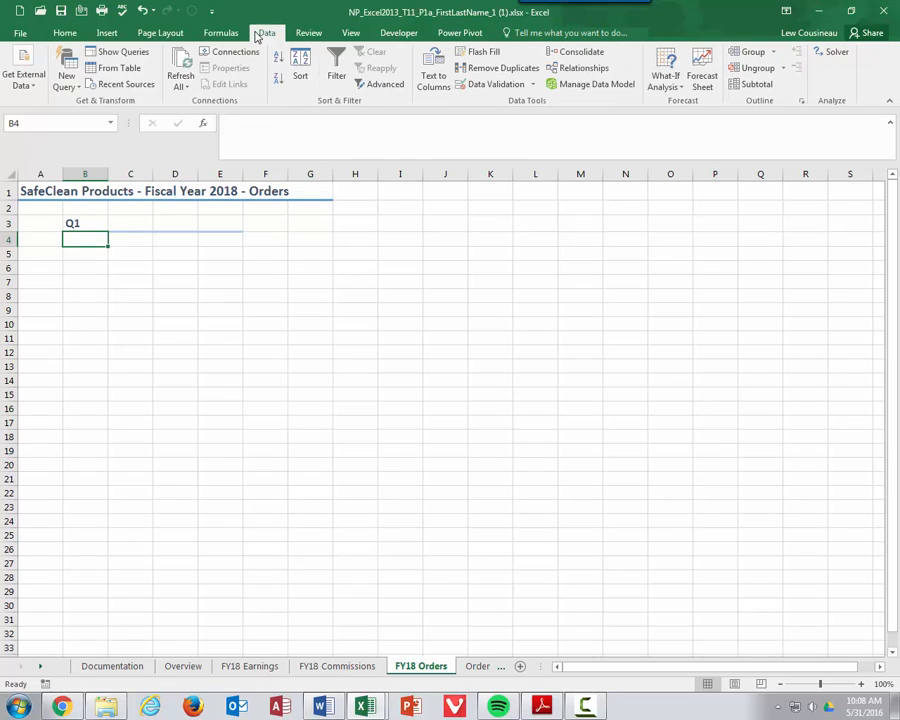
{"action": "left_click", "coordinate": [26, 80]}
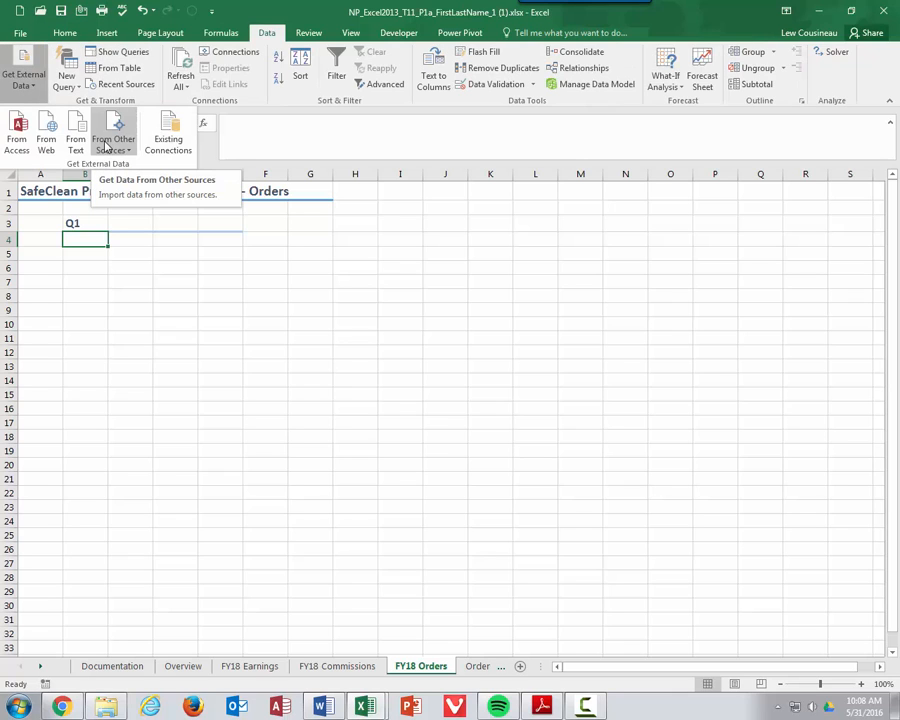
{"action": "left_click", "coordinate": [17, 128]}
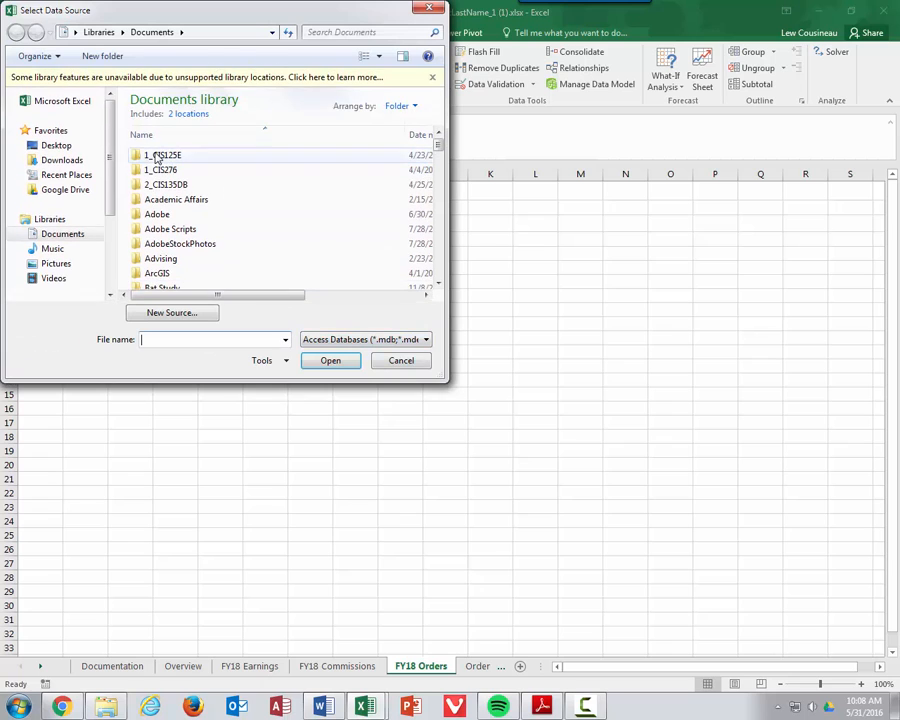
{"action": "left_click", "coordinate": [64, 159]}
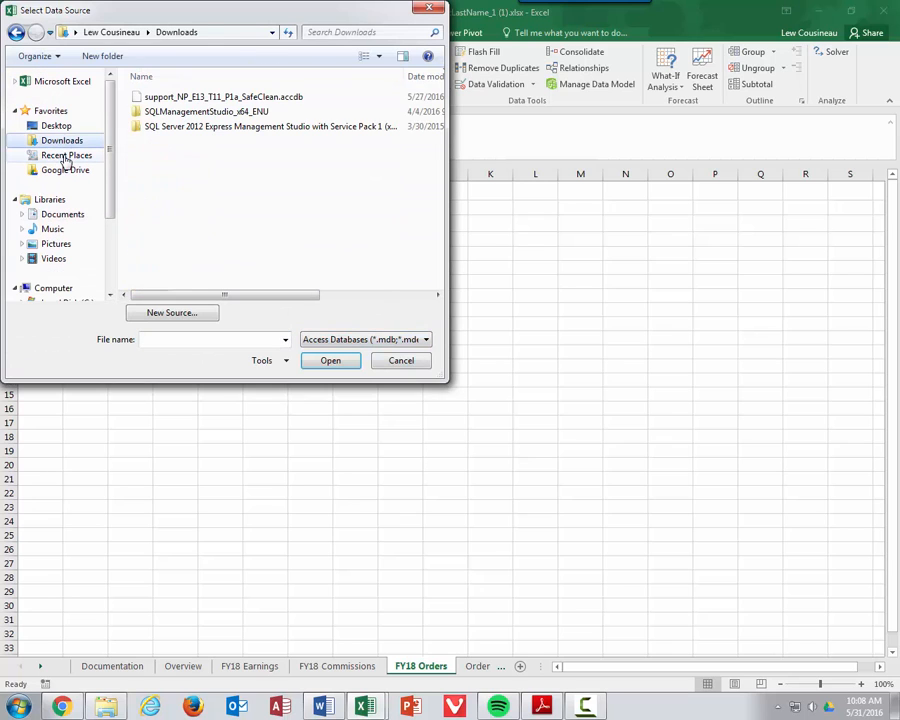
{"action": "left_click", "coordinate": [158, 97]}
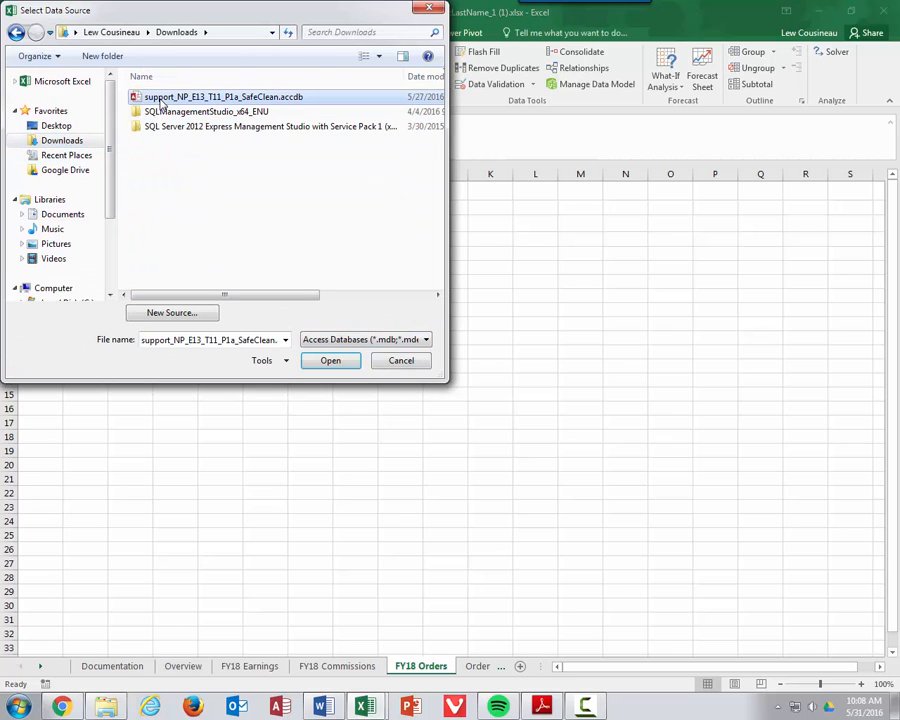
{"action": "left_click", "coordinate": [345, 364]}
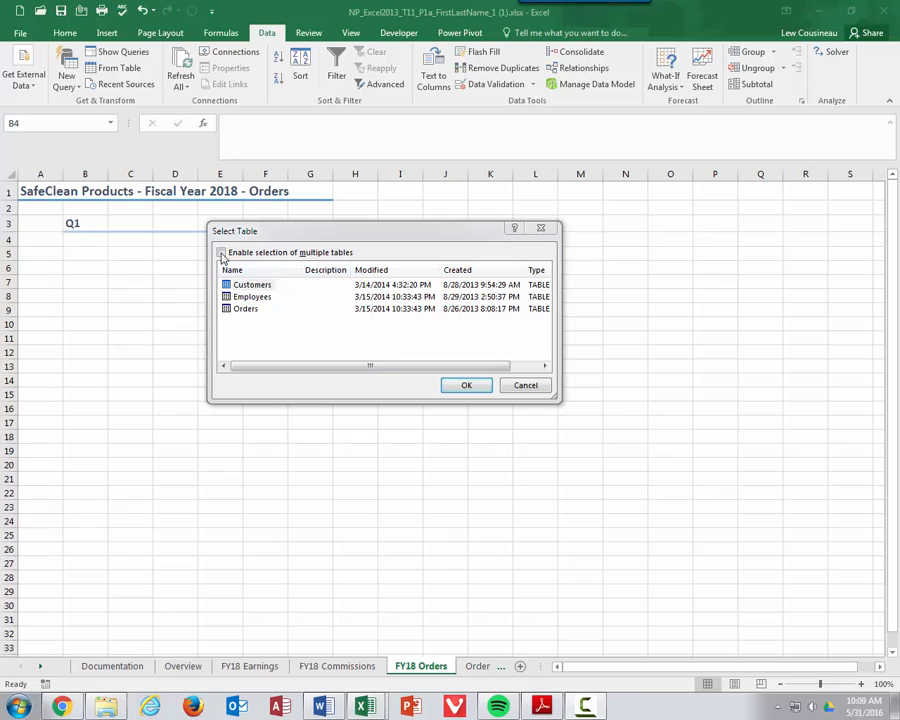
Step: Select the Customers, Employees and Orders tables together and import them as a PivotTable report at cell B4
{"action": "left_click", "coordinate": [221, 253]}
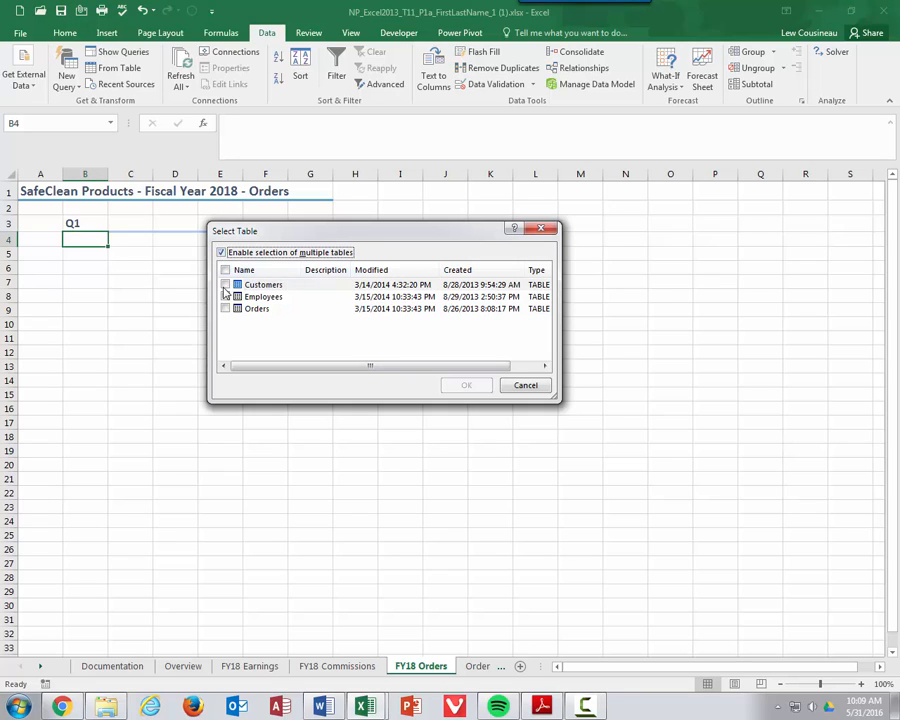
{"action": "left_click", "coordinate": [225, 285]}
{"action": "left_click", "coordinate": [224, 297]}
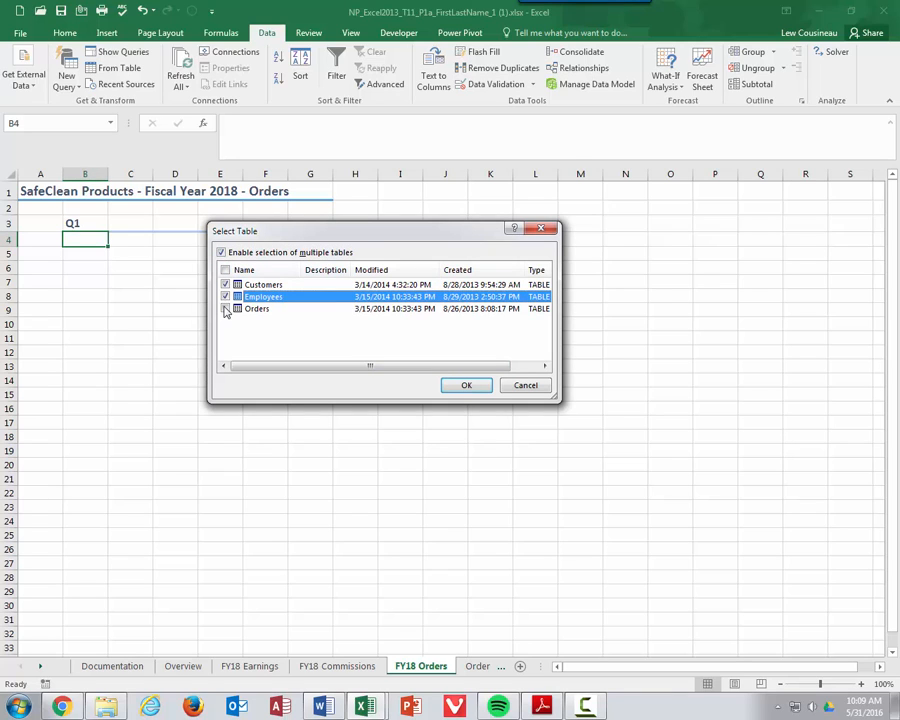
{"action": "left_click", "coordinate": [225, 309]}
{"action": "left_click", "coordinate": [464, 386]}
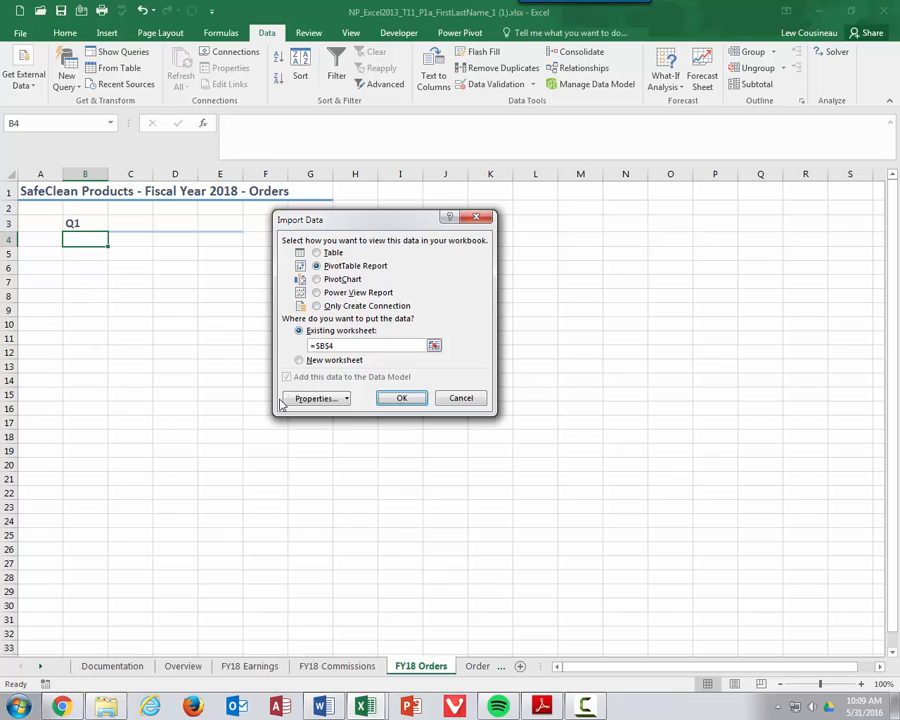
{"action": "left_click", "coordinate": [401, 398]}
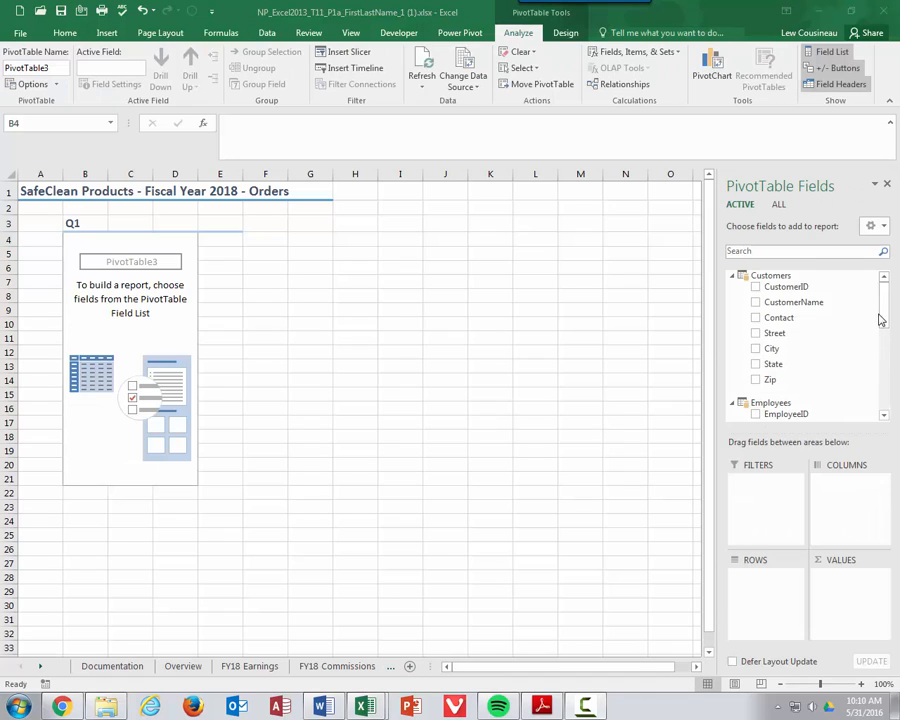
Step: Lay out the PivotTable with EmployeeLastName from Employees as columns and Product from Orders as rows
{"action": "left_click_drag", "start_coordinate": [881, 319], "coordinate": [878, 350]}
{"action": "left_click_drag", "start_coordinate": [824, 372], "coordinate": [836, 499]}
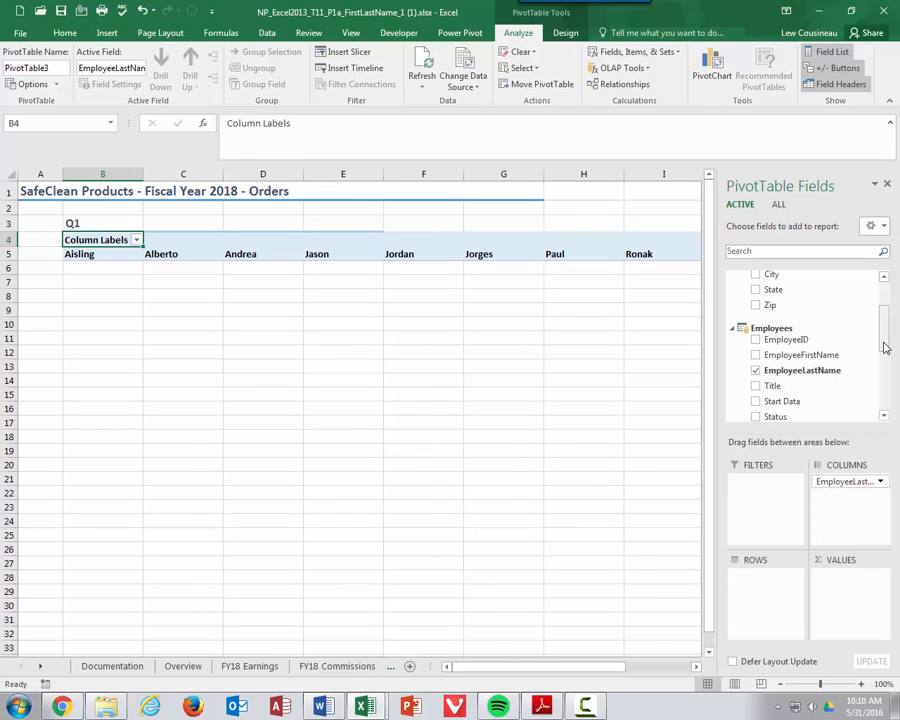
{"action": "left_click_drag", "start_coordinate": [885, 347], "coordinate": [886, 405]}
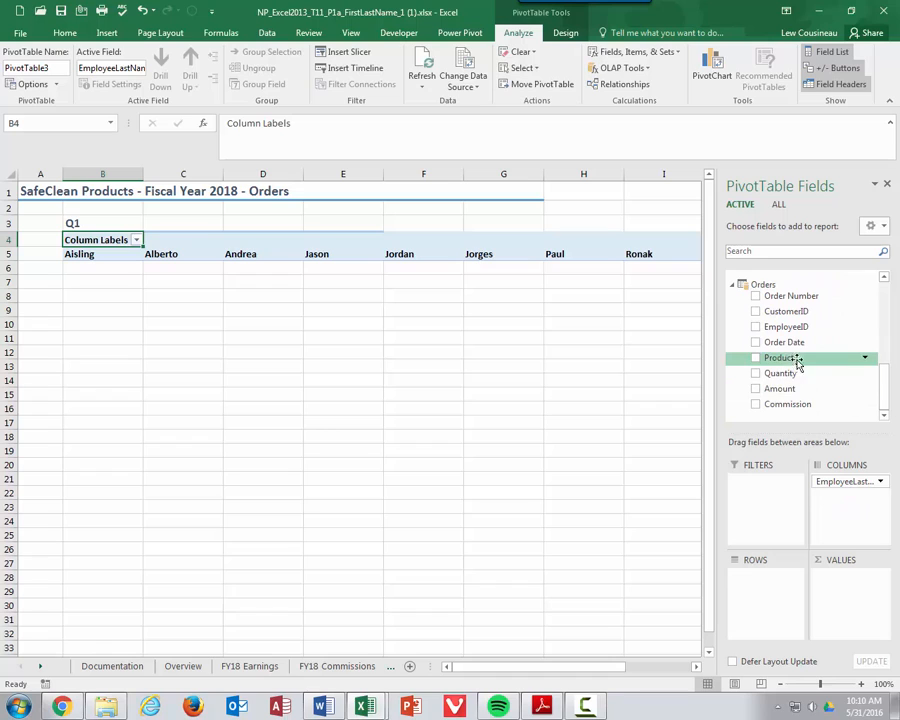
{"action": "left_click_drag", "start_coordinate": [798, 365], "coordinate": [771, 590]}
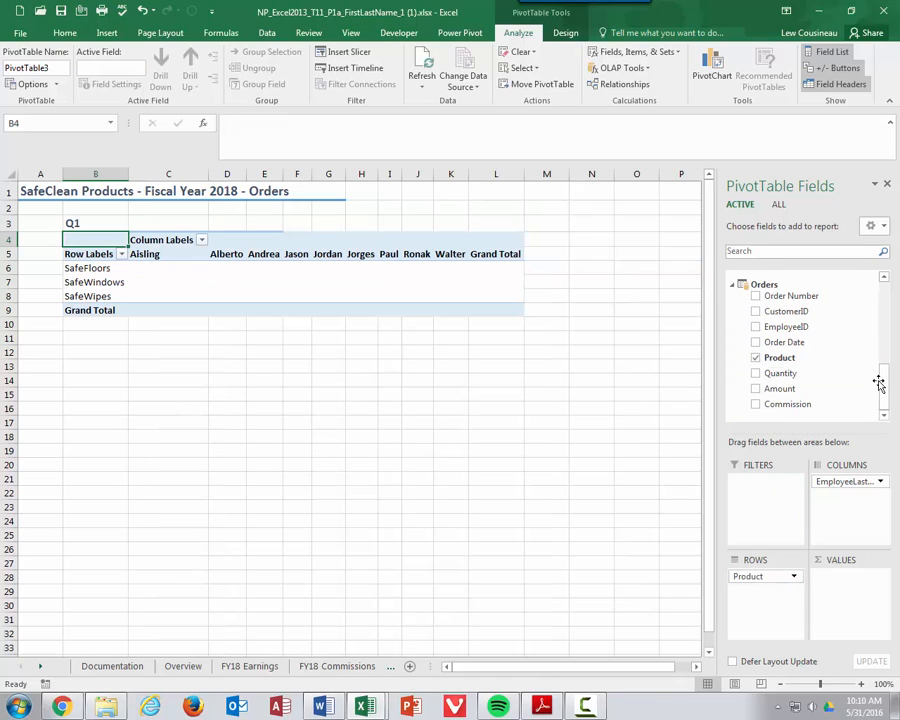
Step: Add CustomerName as a row field beneath Product and Quantity as the PivotTable's value field
{"action": "left_click_drag", "start_coordinate": [882, 397], "coordinate": [878, 290]}
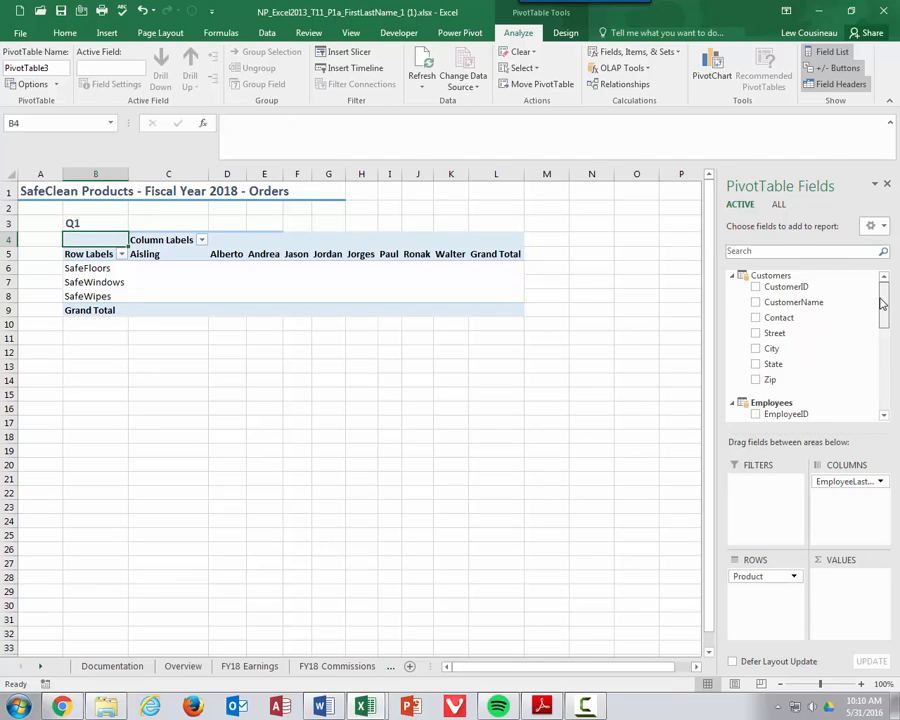
{"action": "left_click_drag", "start_coordinate": [772, 300], "coordinate": [758, 595]}
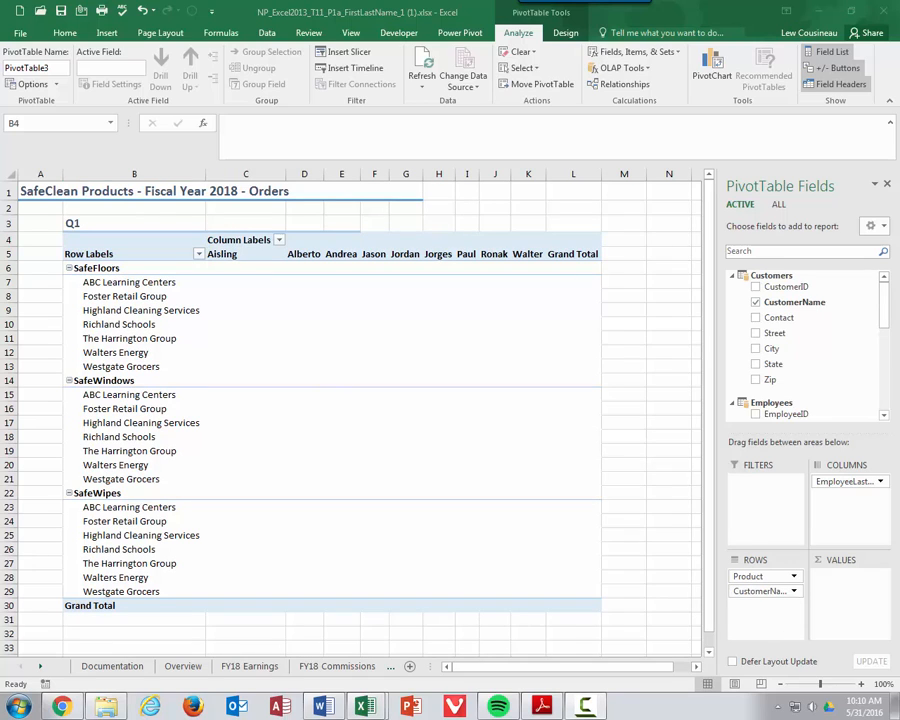
{"action": "left_click", "coordinate": [884, 301]}
{"action": "left_click_drag", "start_coordinate": [886, 325], "coordinate": [884, 416]}
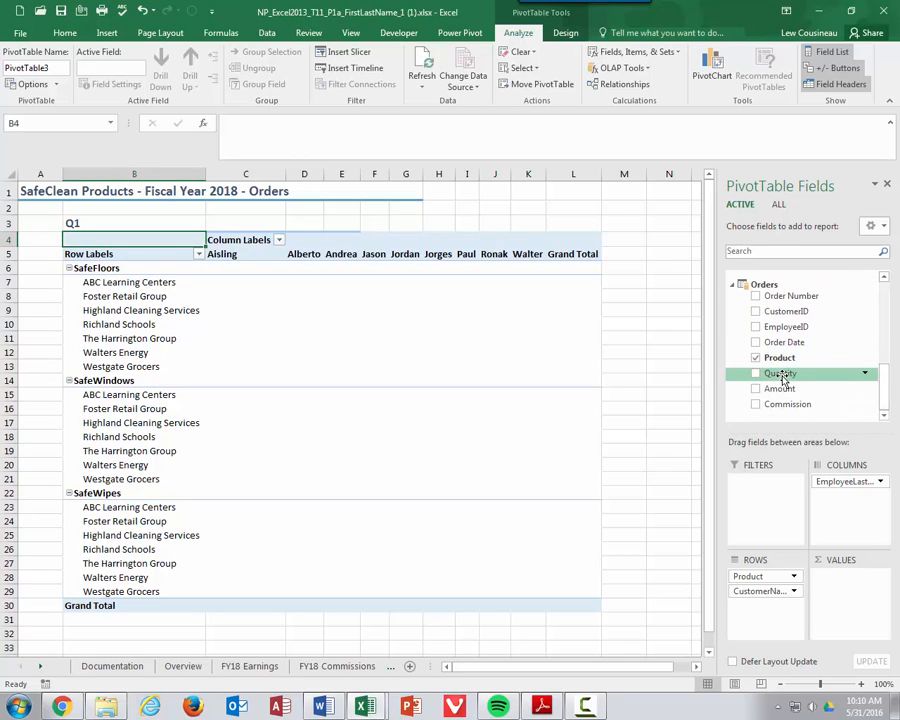
{"action": "left_click_drag", "start_coordinate": [768, 373], "coordinate": [849, 588]}
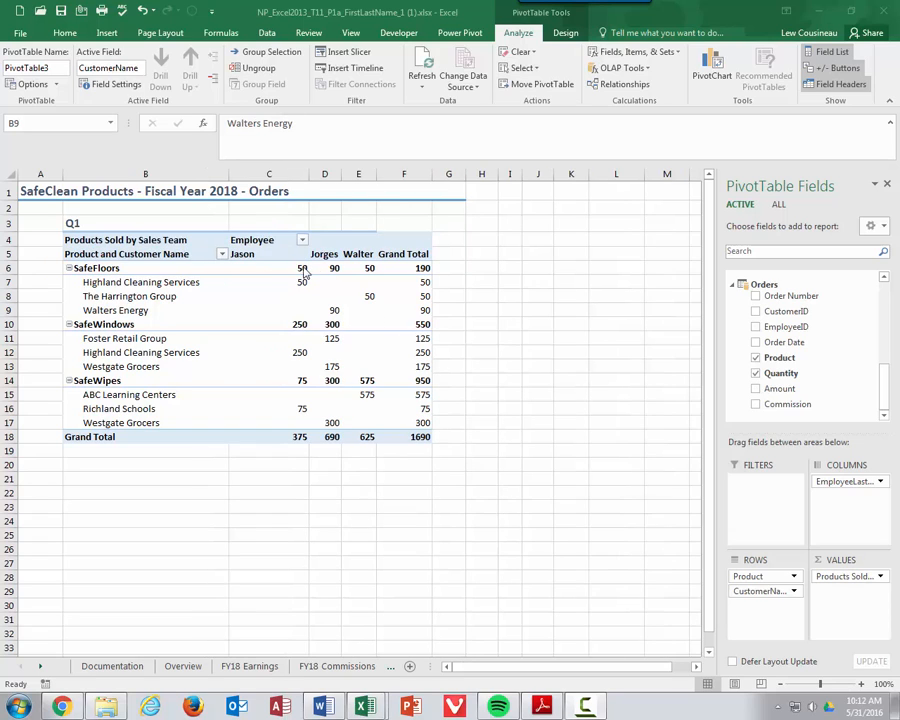
Step: Check the PivotTable's header captions in cells B4, B5 and C4
{"action": "left_click", "coordinate": [163, 241]}
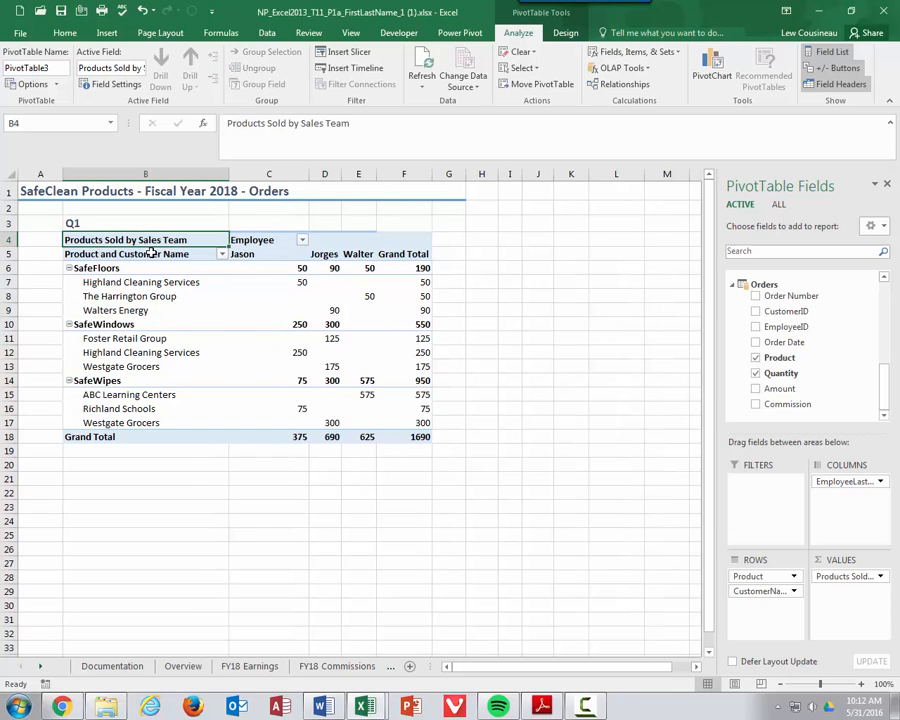
{"action": "left_click", "coordinate": [150, 255]}
{"action": "left_click", "coordinate": [237, 240]}
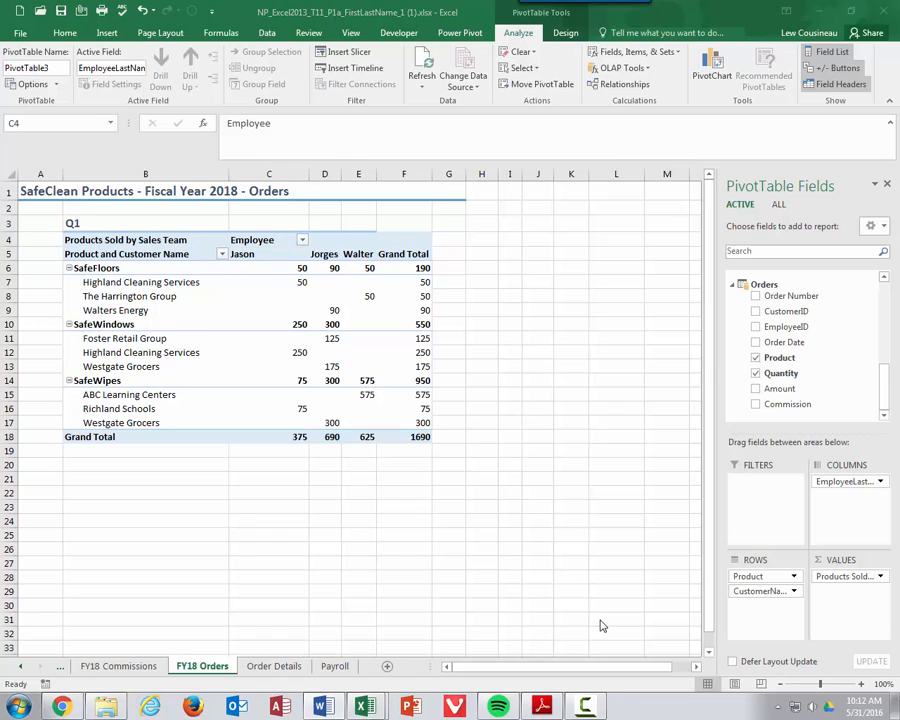
Step: Switch to the Order Details sheet and open support_NP_E13_T11_P1a_SCOrders.html from the Downloads folder in the browser
{"action": "left_click", "coordinate": [290, 666]}
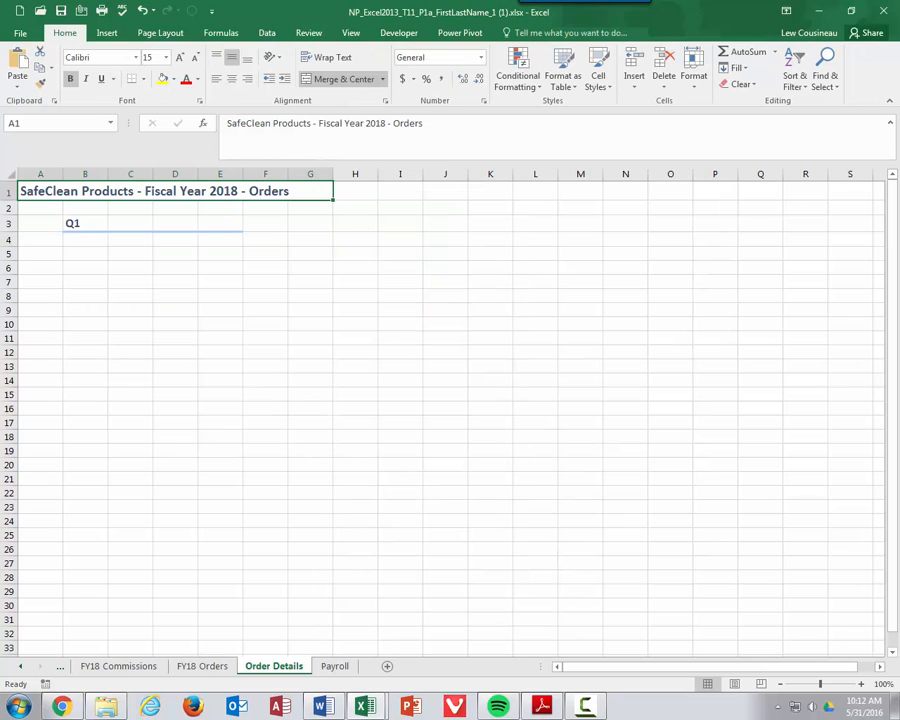
{"action": "left_click", "coordinate": [107, 709]}
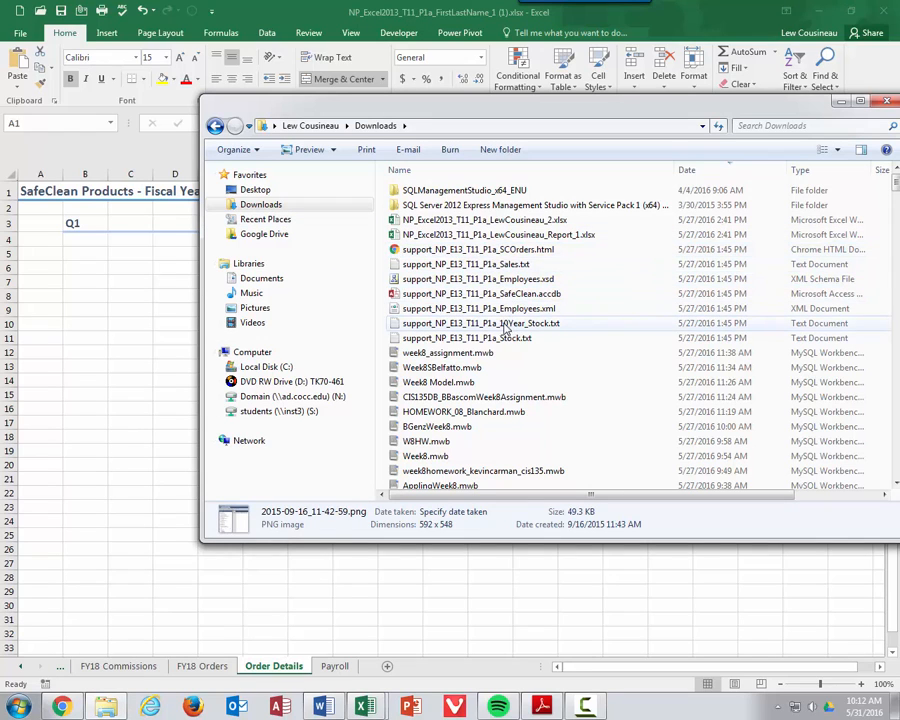
{"action": "left_click", "coordinate": [510, 254]}
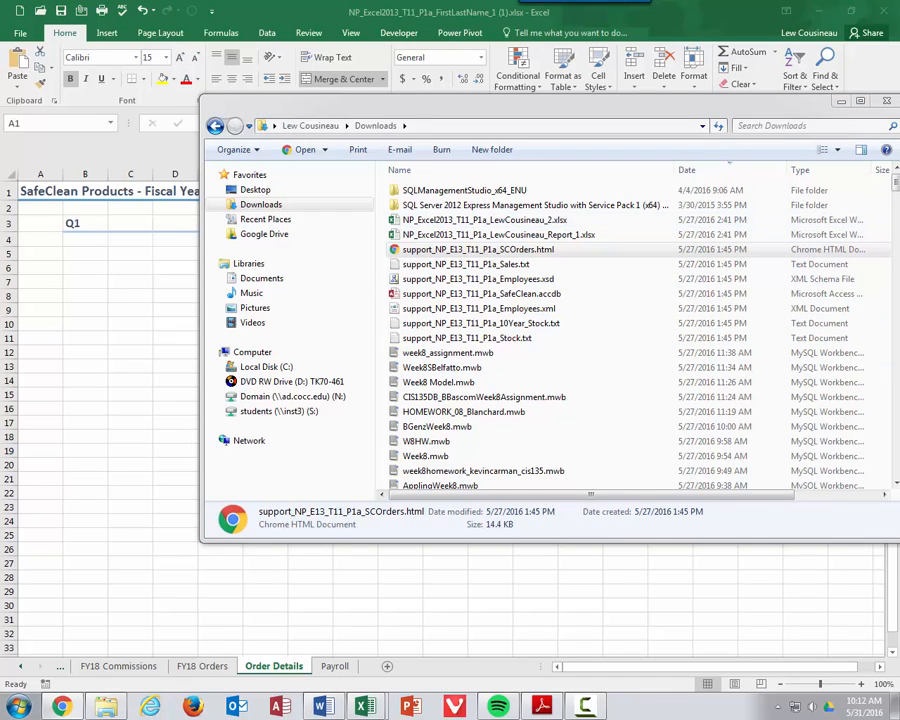
{"action": "left_click_drag", "start_coordinate": [899, 150], "coordinate": [510, 1]}
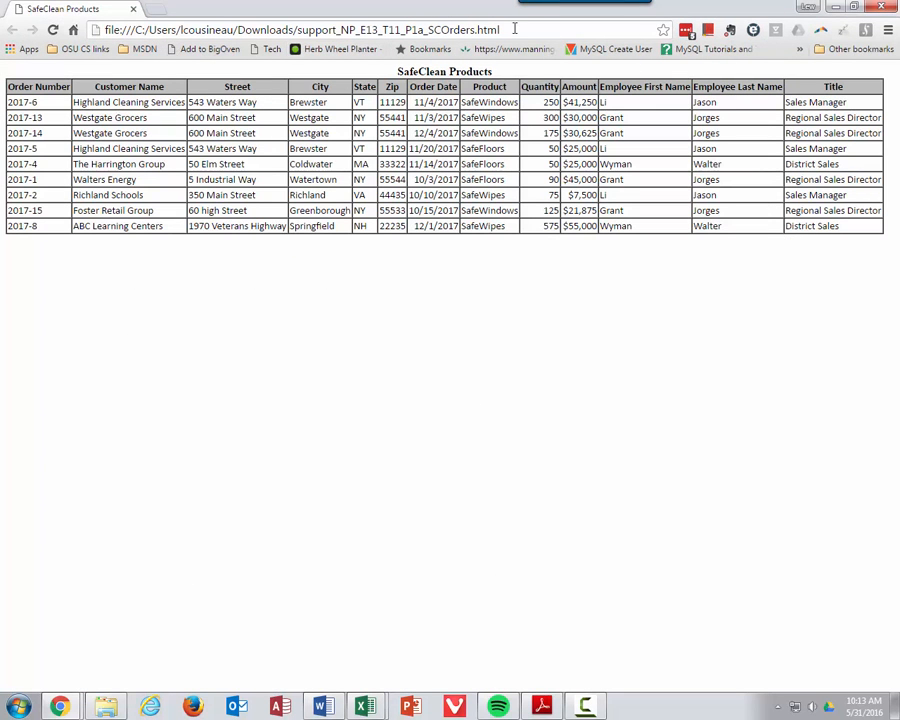
Step: Copy the orders page's full file address and return to cell B4 of the Order Details sheet
{"action": "left_click_drag", "start_coordinate": [483, 30], "coordinate": [66, 55]}
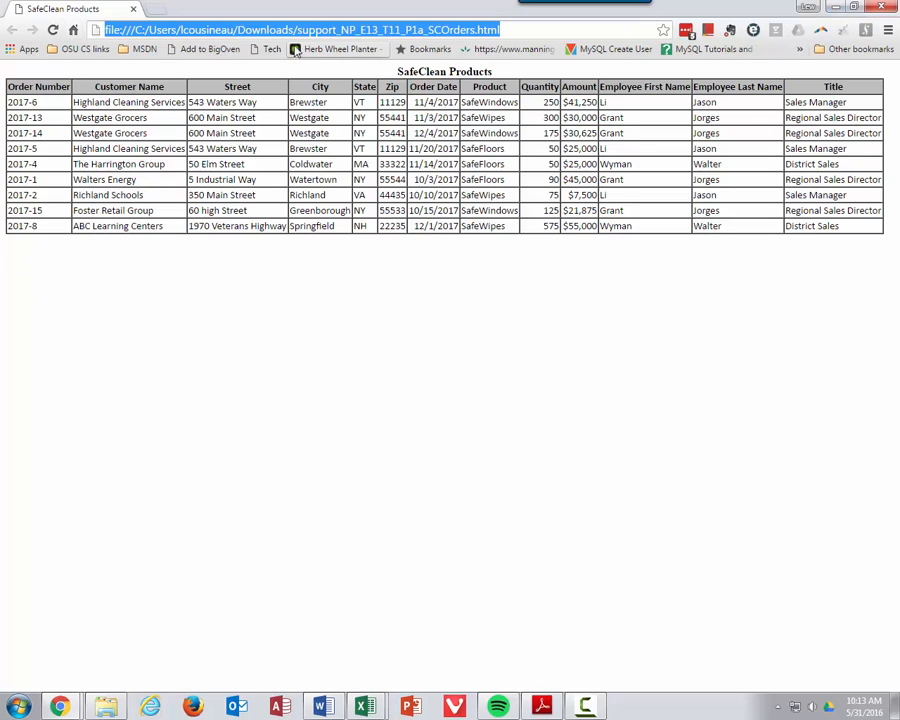
{"action": "left_click", "coordinate": [831, 7]}
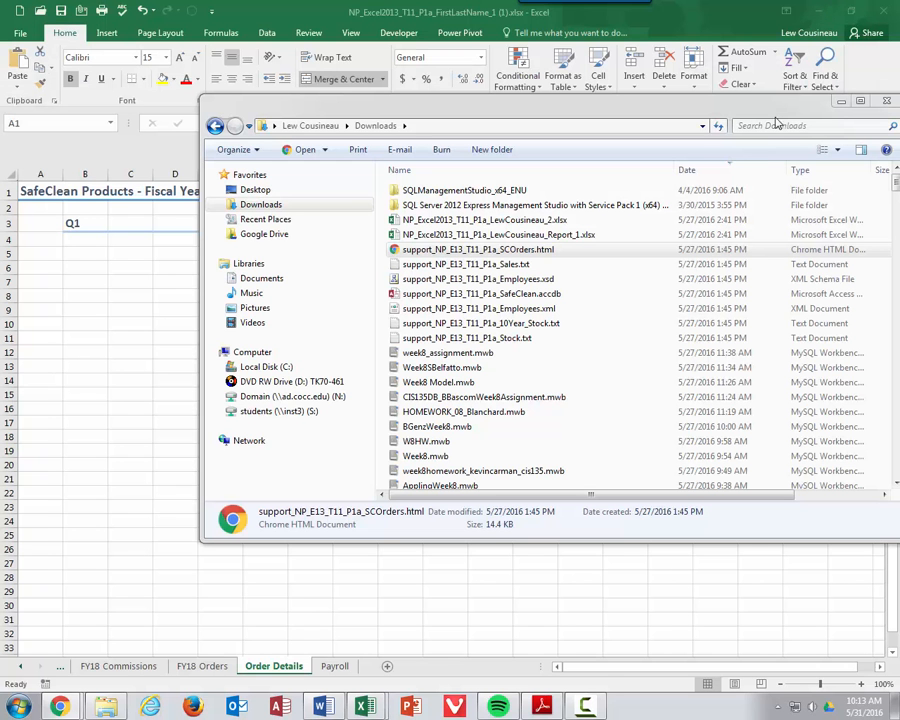
{"action": "left_click", "coordinate": [840, 102]}
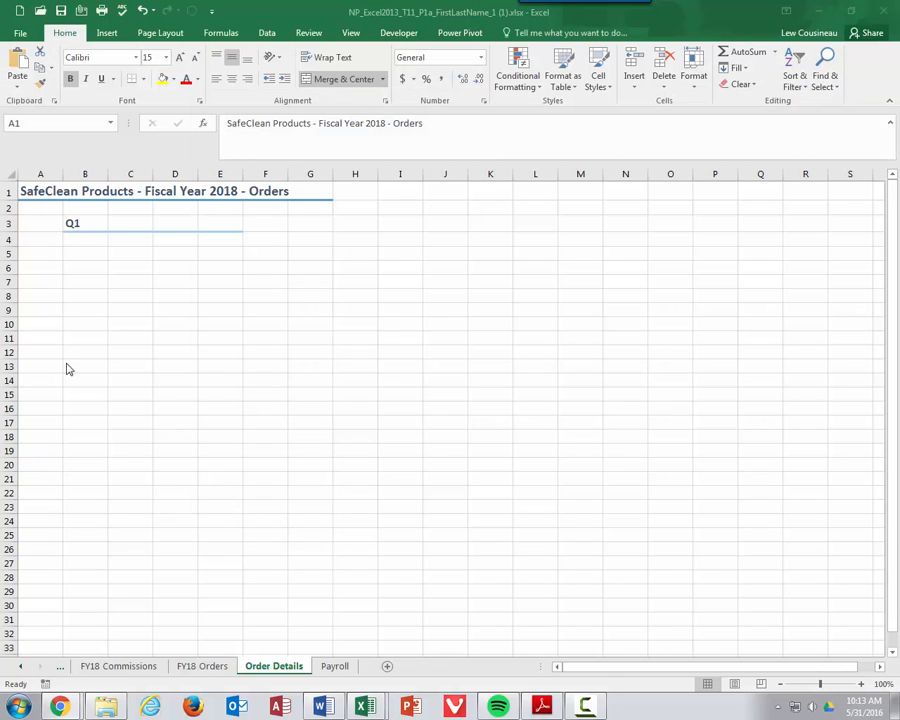
{"action": "left_click", "coordinate": [90, 240]}
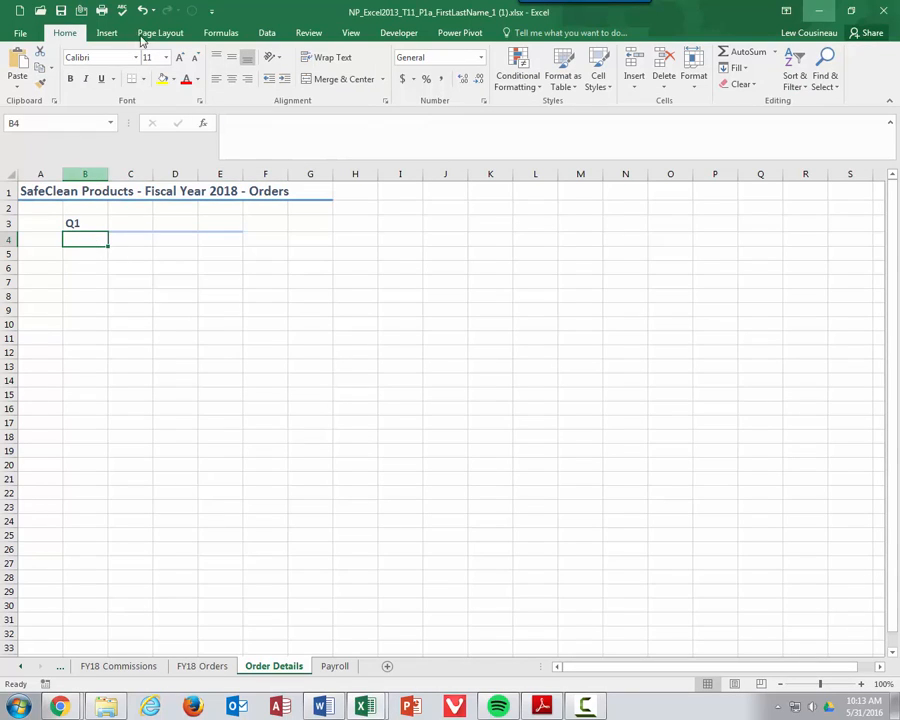
Step: Start a new web query from cell B4 and load the copied address of the SafeClean orders page
{"action": "left_click", "coordinate": [262, 33]}
{"action": "left_click", "coordinate": [24, 78]}
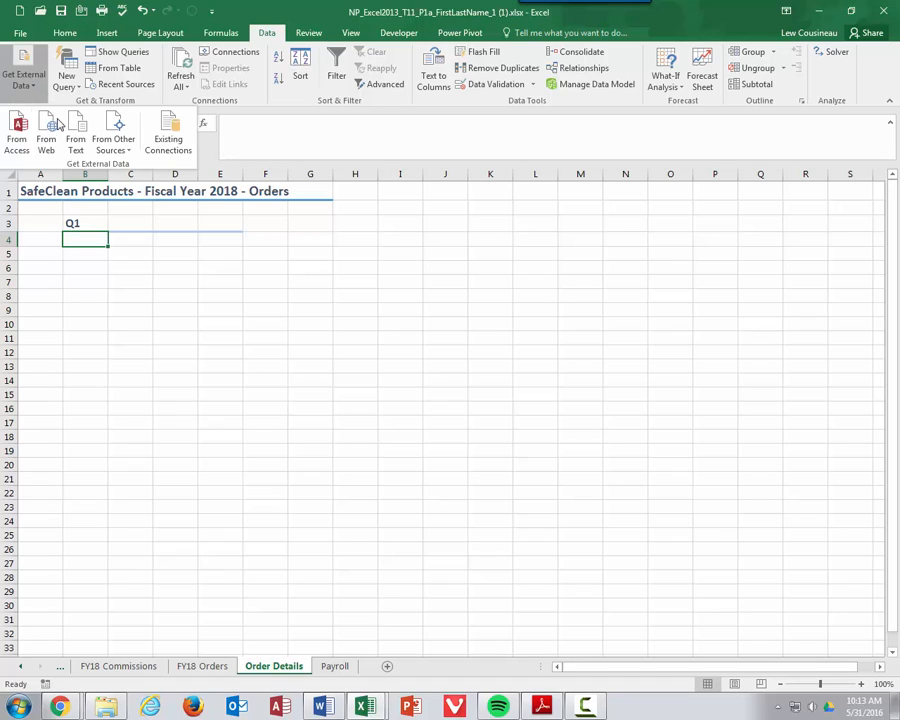
{"action": "left_click", "coordinate": [50, 130]}
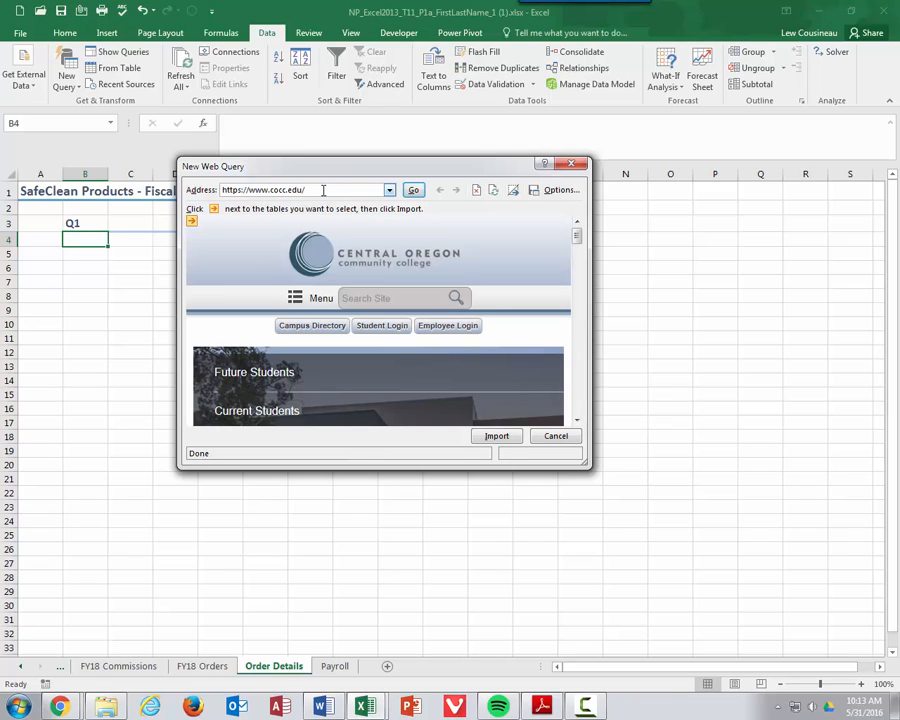
{"action": "left_click_drag", "start_coordinate": [323, 190], "coordinate": [187, 185]}
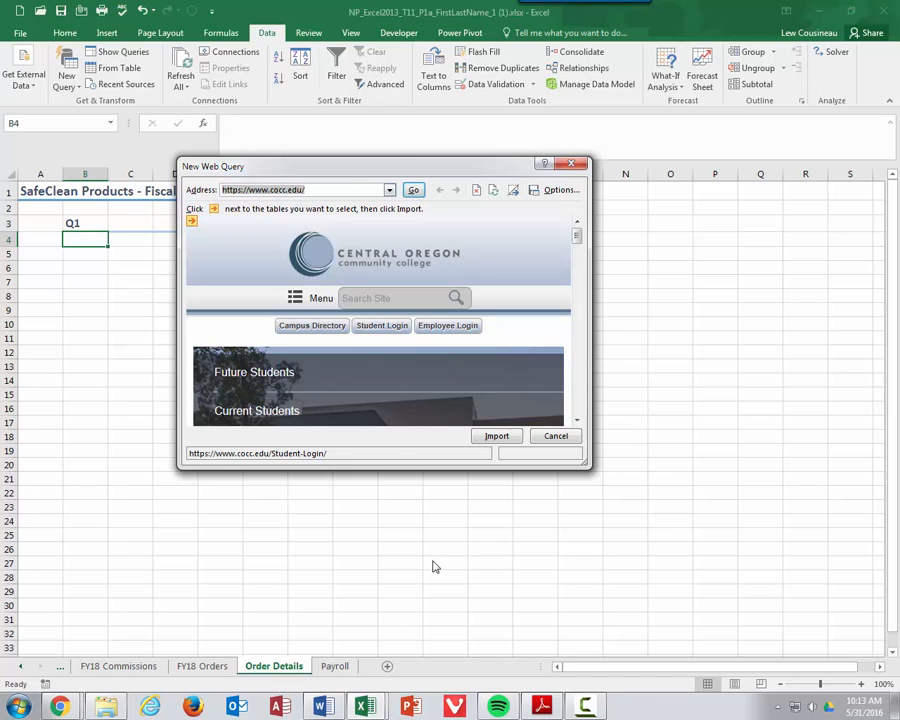
{"action": "key", "text": "ctrl+v"}
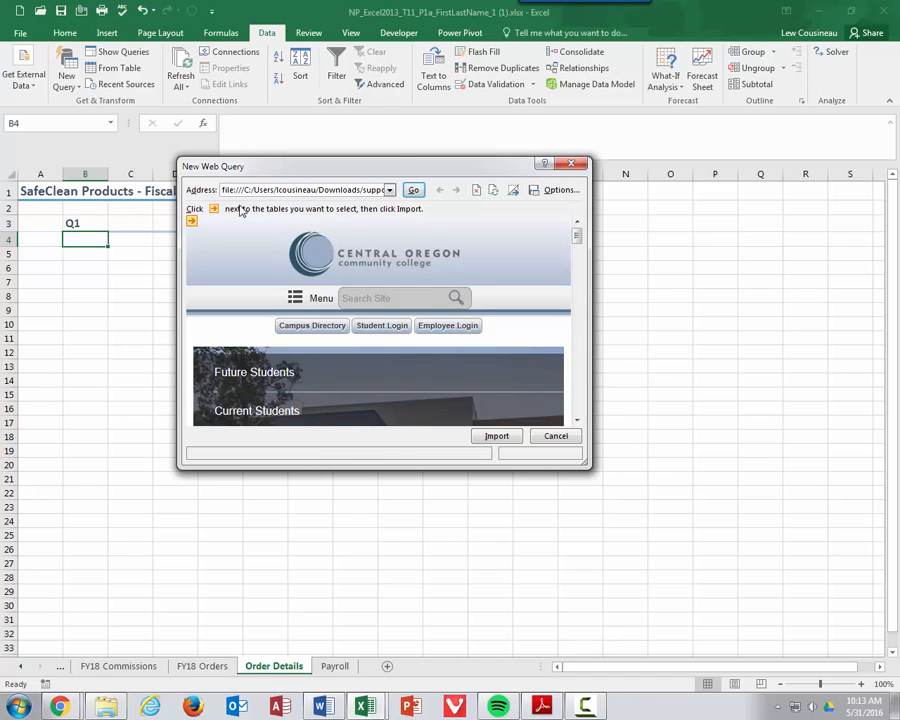
{"action": "left_click", "coordinate": [415, 190]}
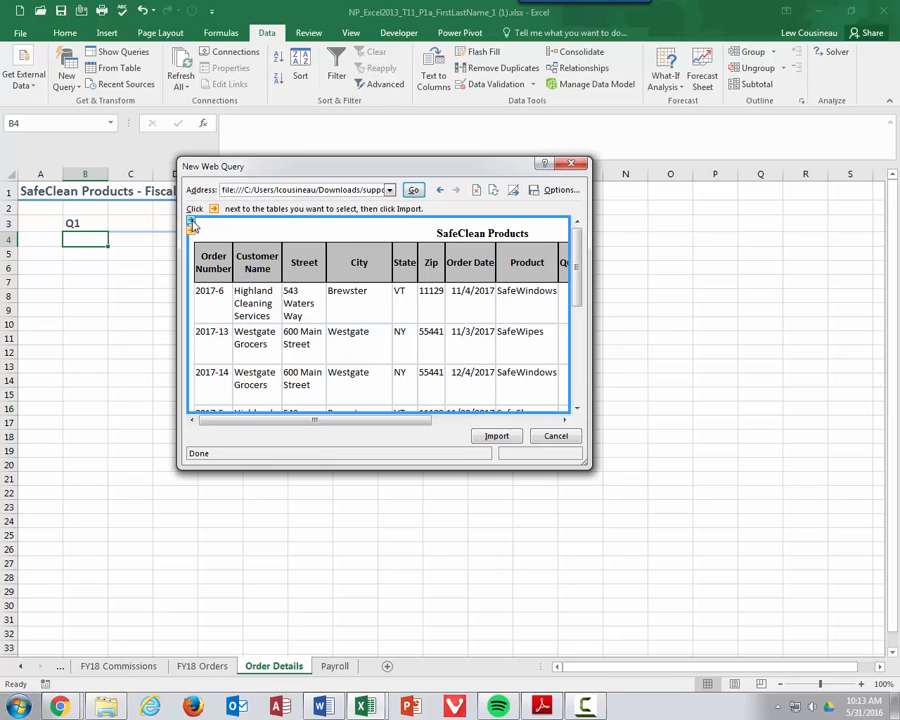
Step: Select the entire orders page for import and place its data at cell B4 of the existing Order Details worksheet
{"action": "left_click", "coordinate": [192, 222]}
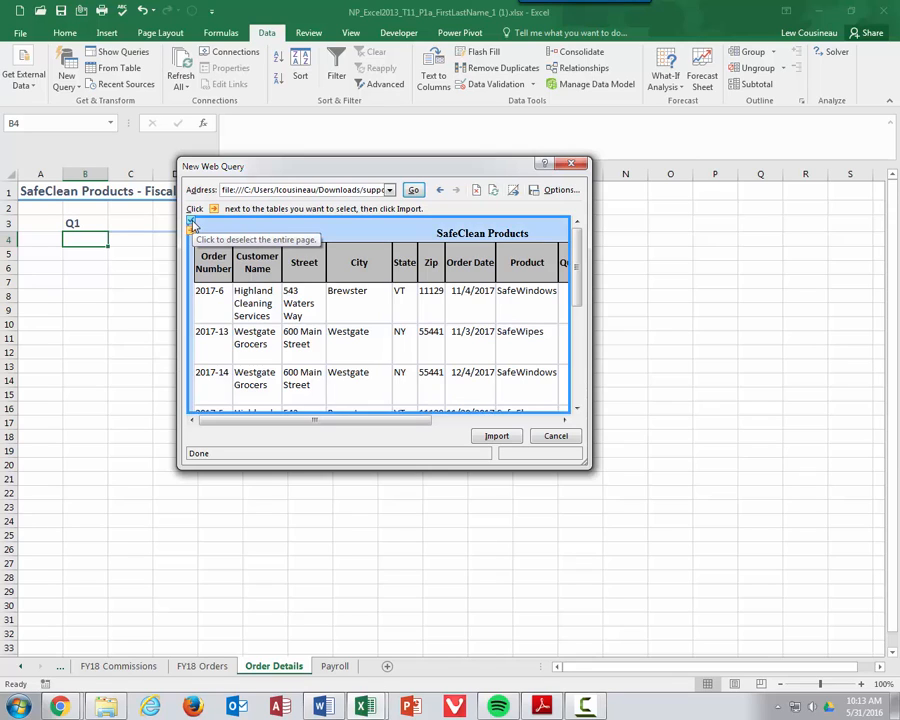
{"action": "left_click", "coordinate": [497, 437]}
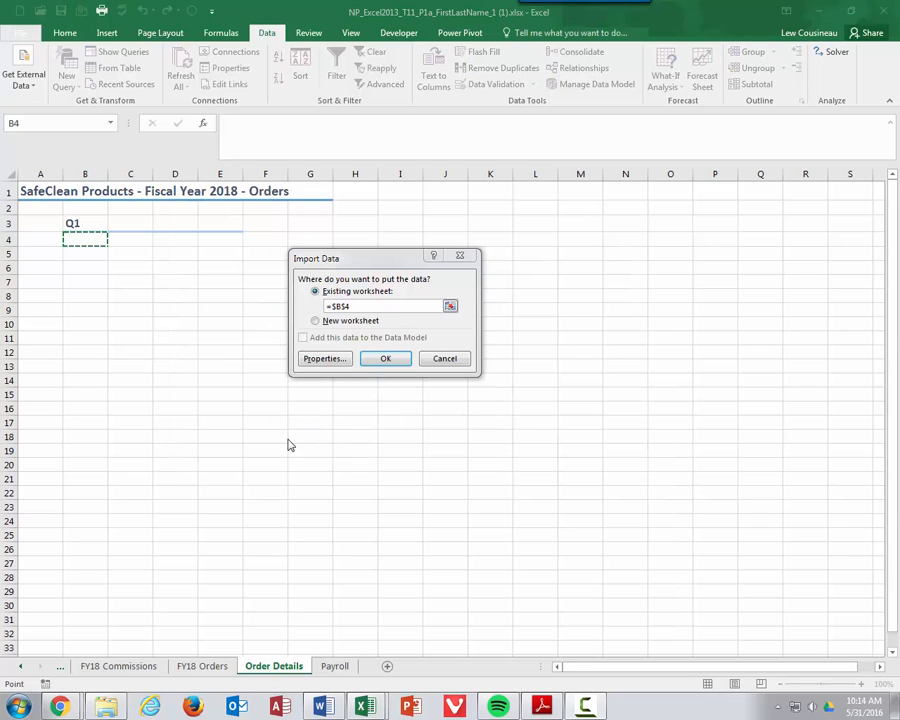
{"action": "left_click", "coordinate": [390, 361]}
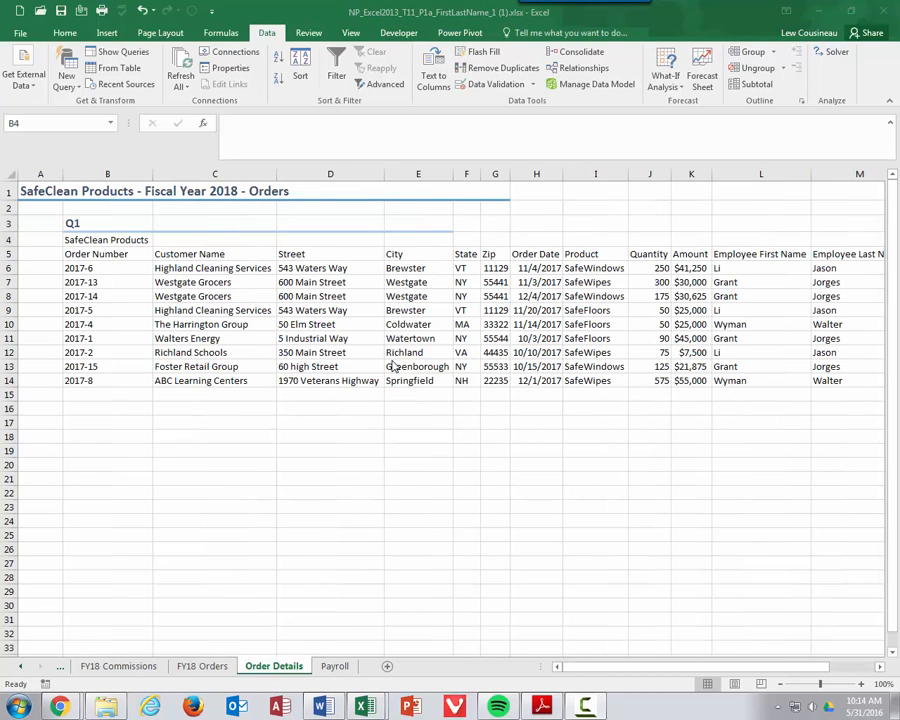
Step: Rename the imported external data range as SafeClean Order Status in its data range properties
{"action": "right_click", "coordinate": [293, 299]}
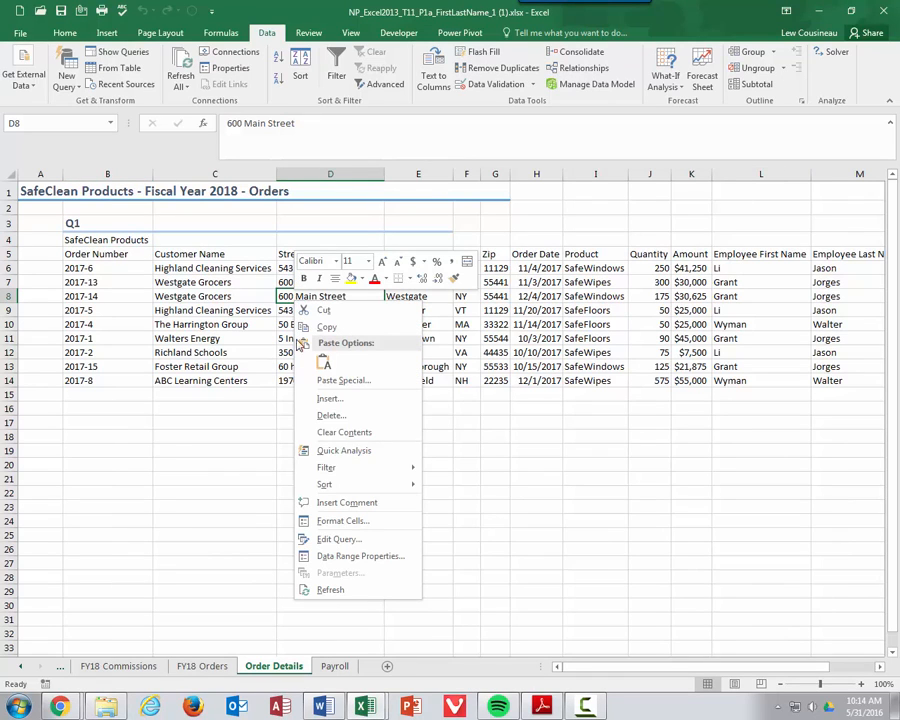
{"action": "left_click", "coordinate": [367, 557]}
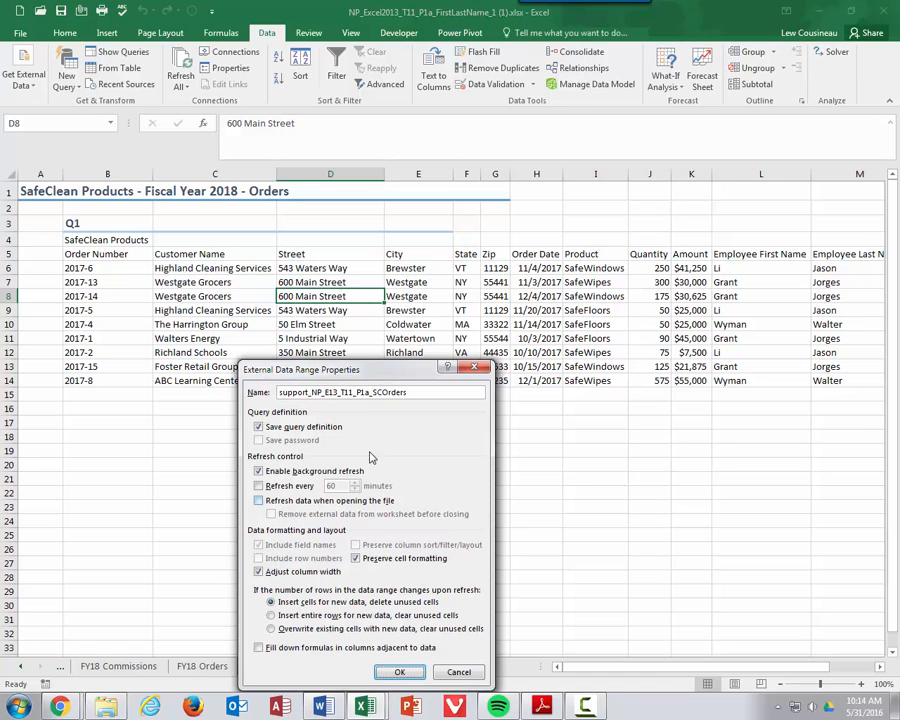
{"action": "left_click_drag", "start_coordinate": [366, 370], "coordinate": [330, 198]}
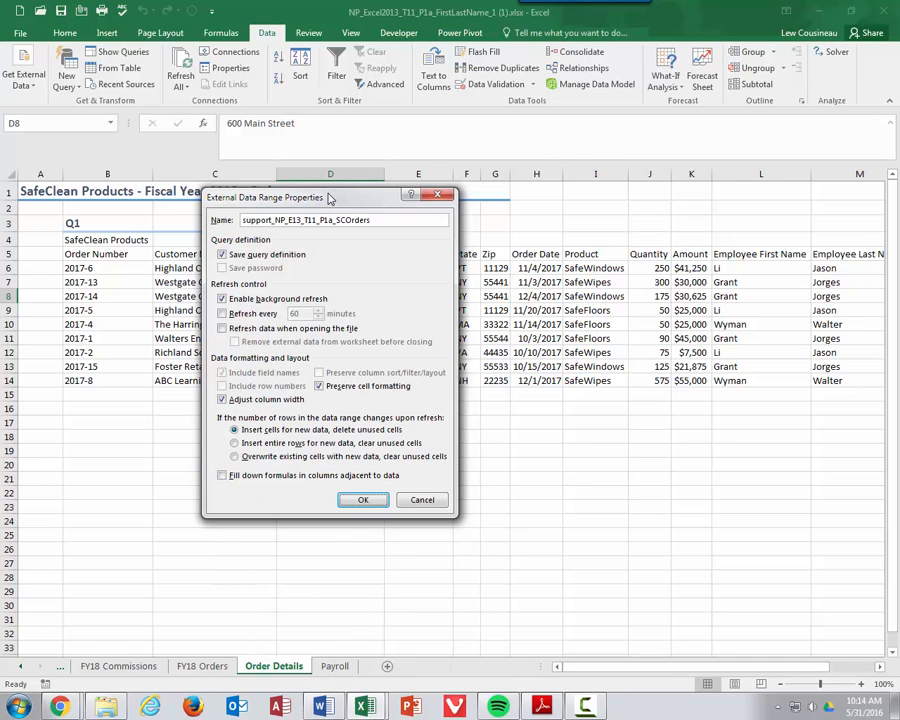
{"action": "type", "text": "SafeClean Order Status"}
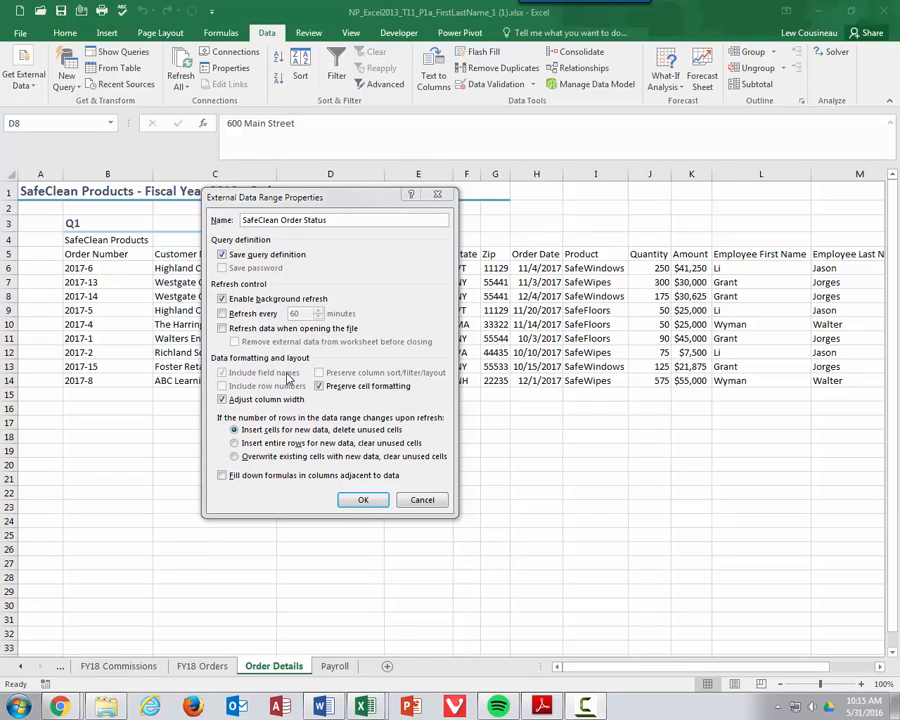
{"action": "left_click", "coordinate": [362, 502]}
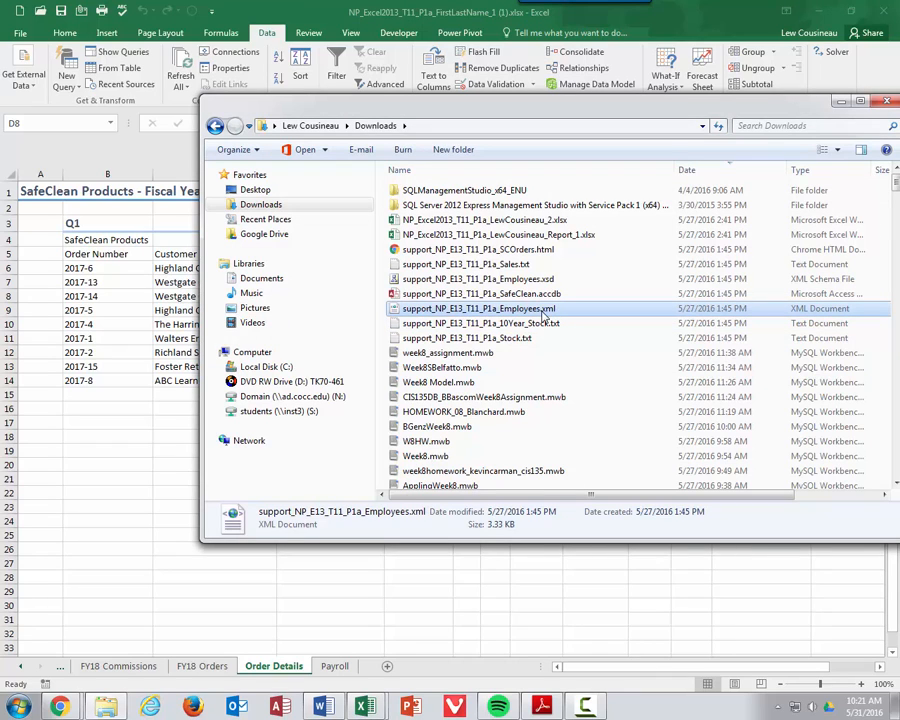
Step: Check the support_NP_E13_T11_P1a_Employees XML and XSD files in the Downloads folder, then return to the workbook
{"action": "left_click", "coordinate": [548, 309]}
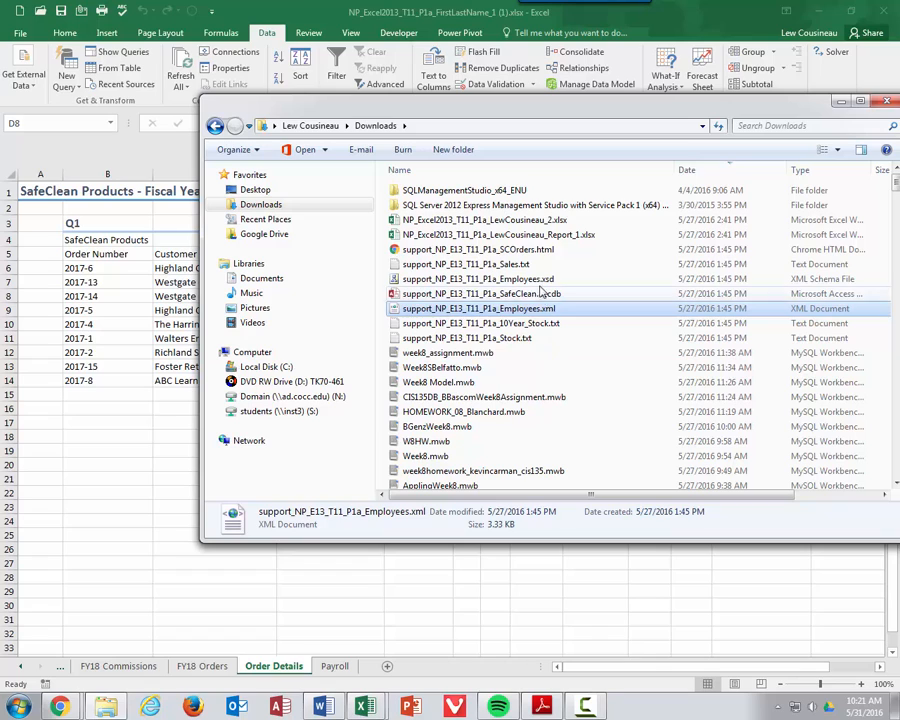
{"action": "left_click", "coordinate": [549, 281]}
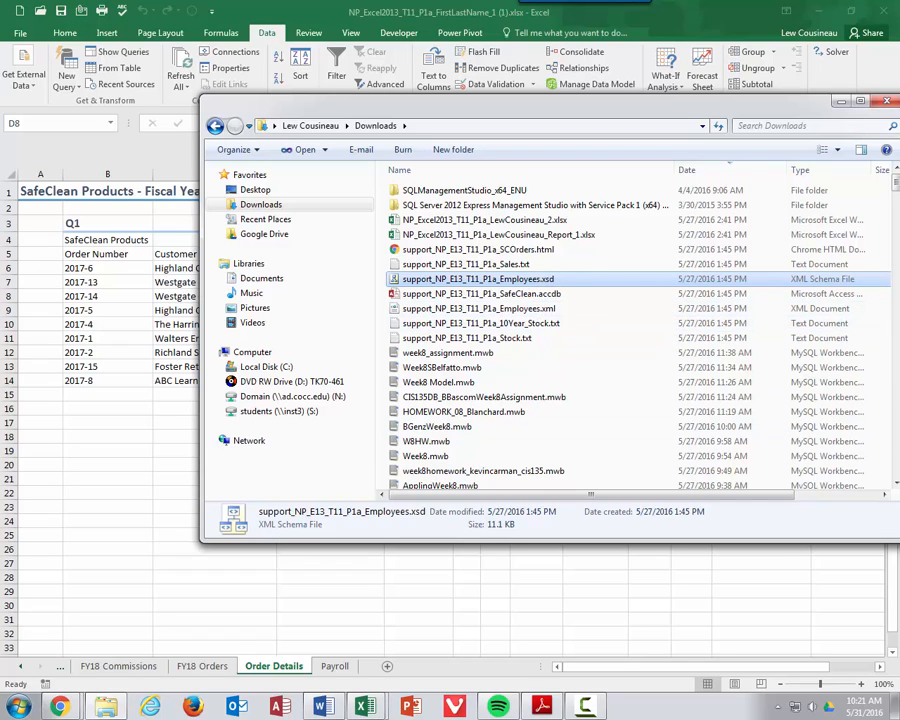
{"action": "left_click", "coordinate": [337, 603]}
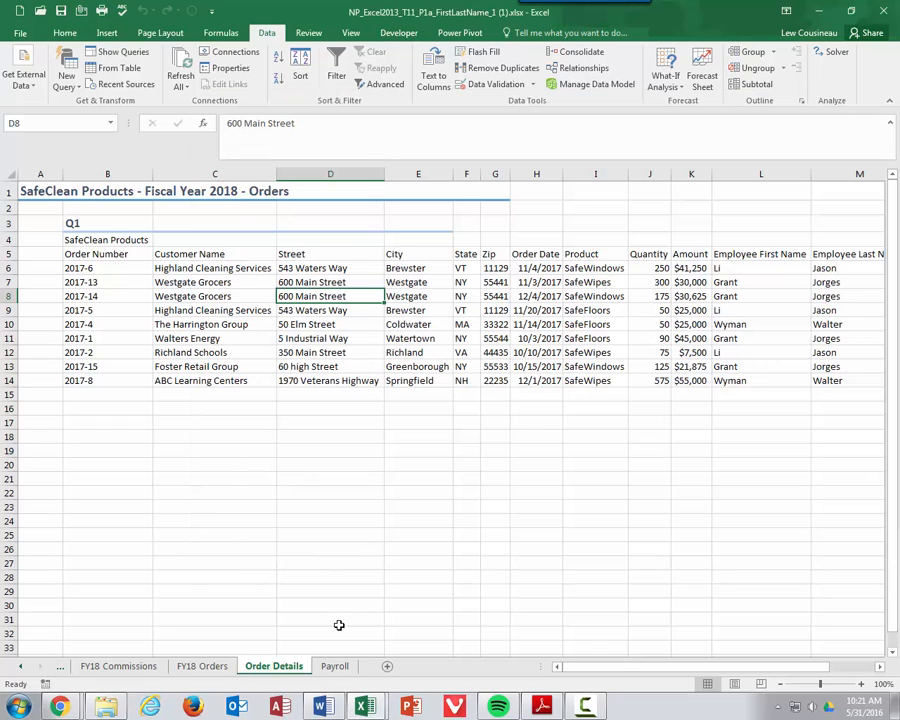
Step: On the Payroll sheet, add an XML map from support_NP_E13_T11_P1a_Employees.xml in the Downloads folder
{"action": "left_click", "coordinate": [337, 666]}
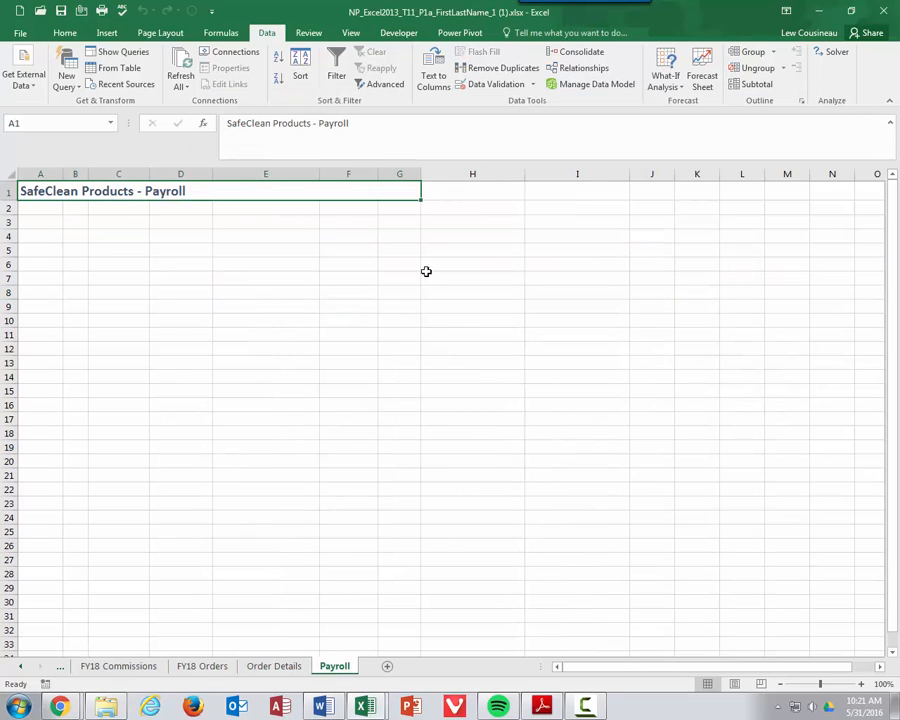
{"action": "left_click", "coordinate": [408, 33]}
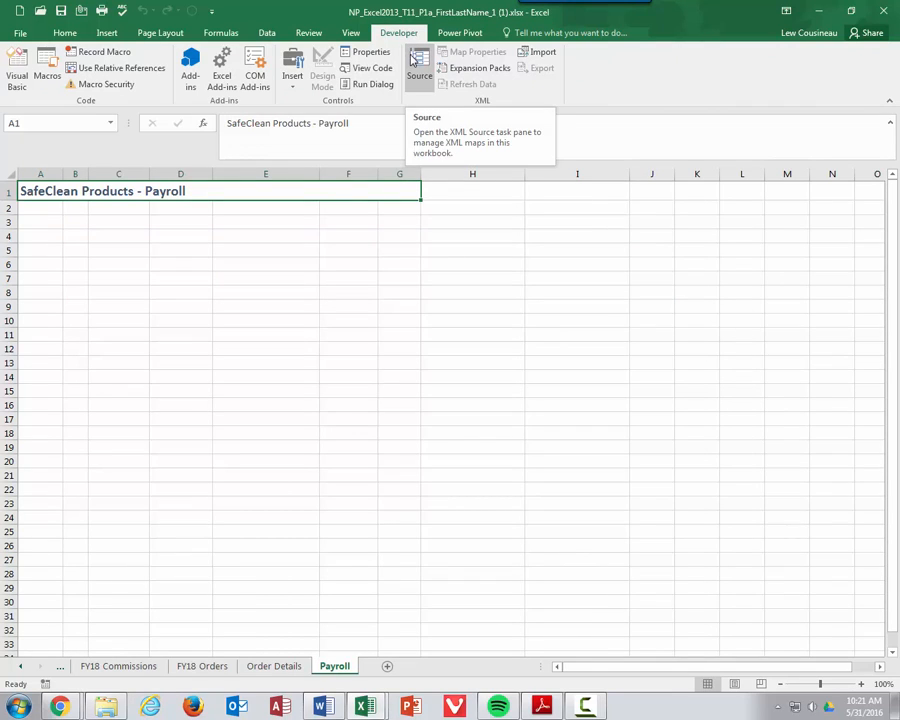
{"action": "left_click", "coordinate": [412, 60]}
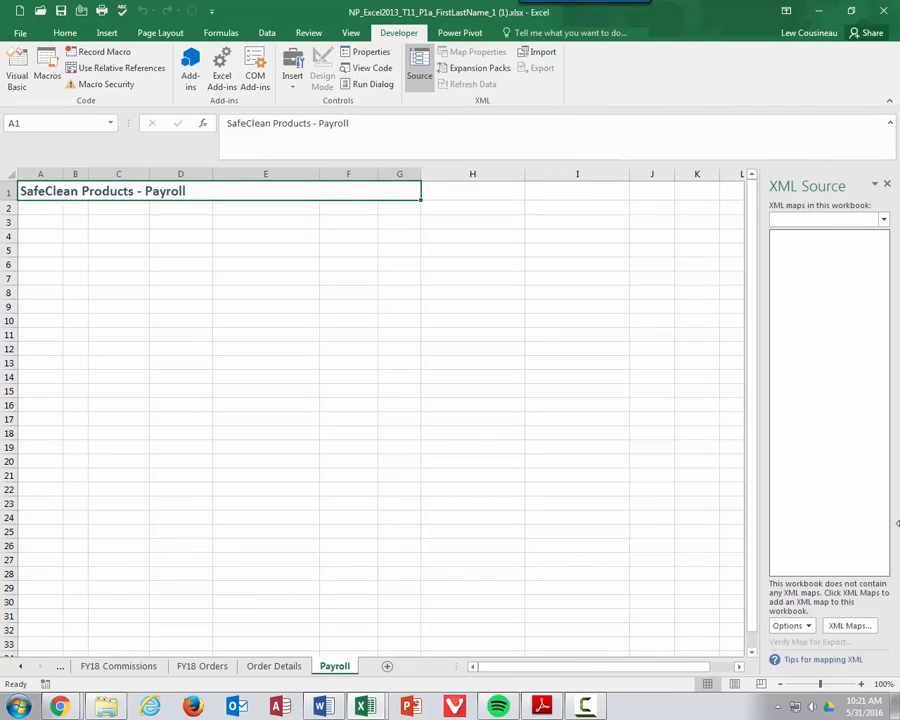
{"action": "left_click", "coordinate": [852, 627]}
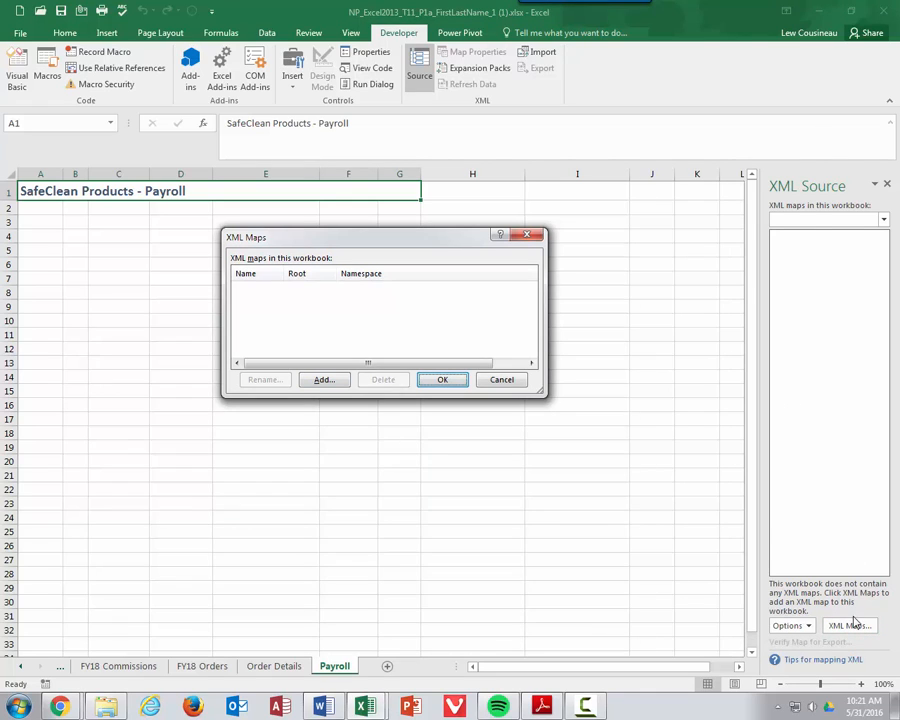
{"action": "left_click", "coordinate": [333, 380]}
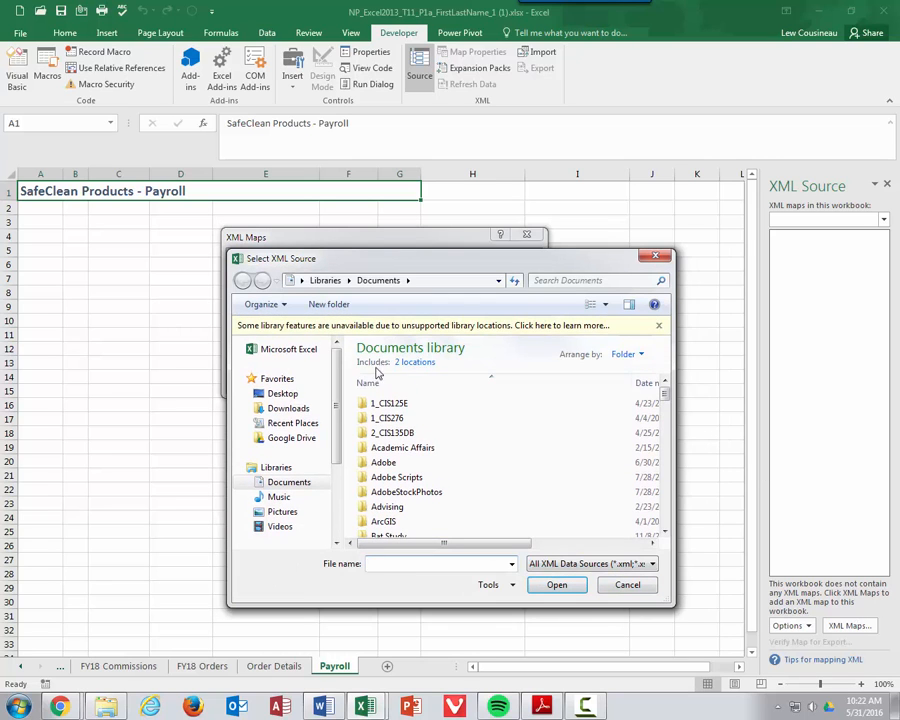
{"action": "left_click", "coordinate": [258, 405]}
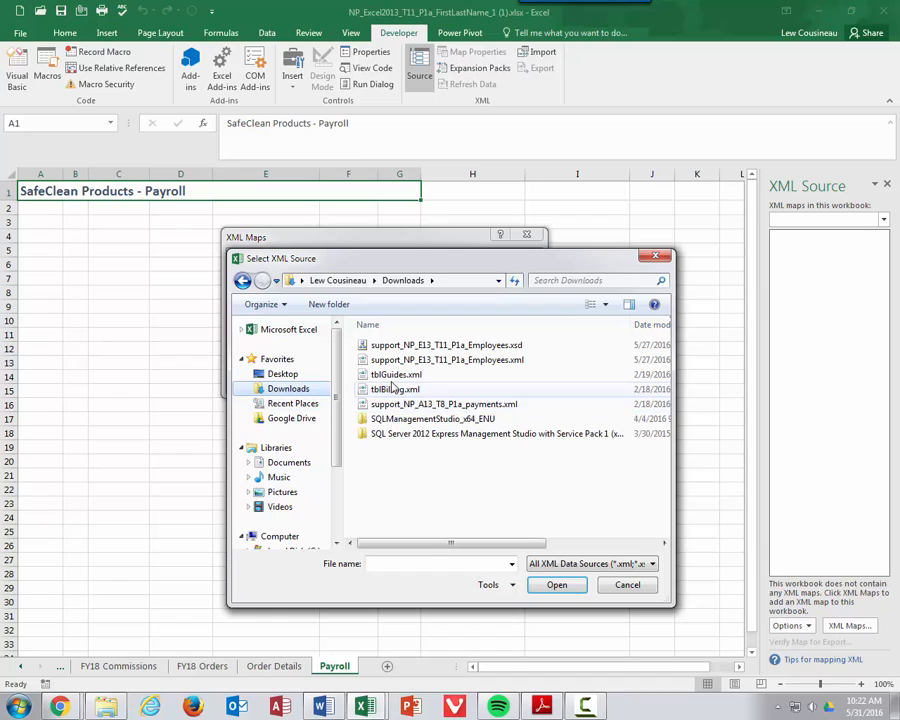
{"action": "left_click", "coordinate": [473, 363]}
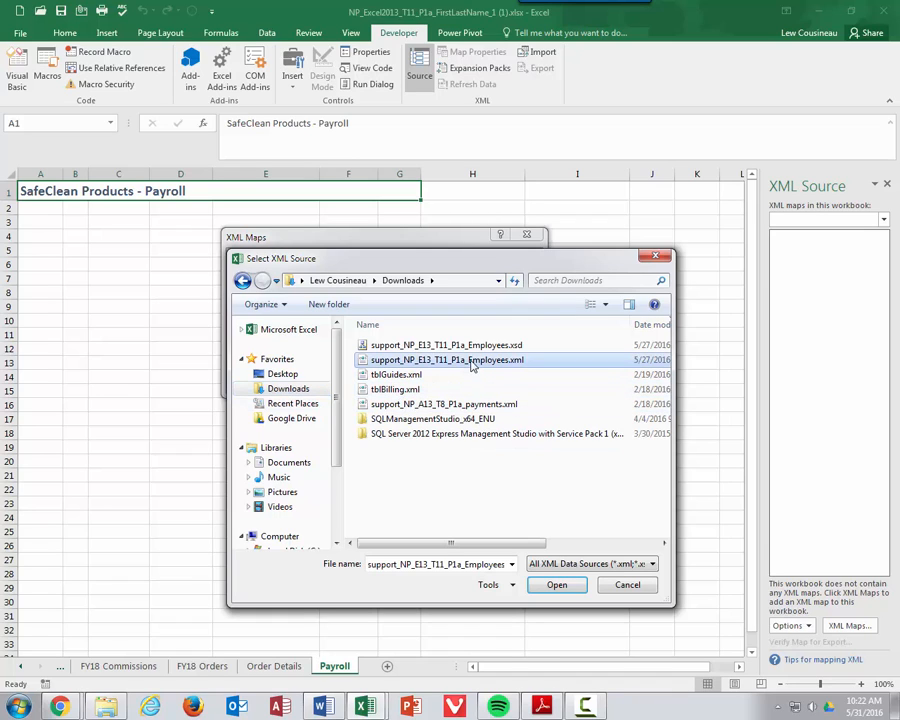
{"action": "left_click", "coordinate": [560, 587]}
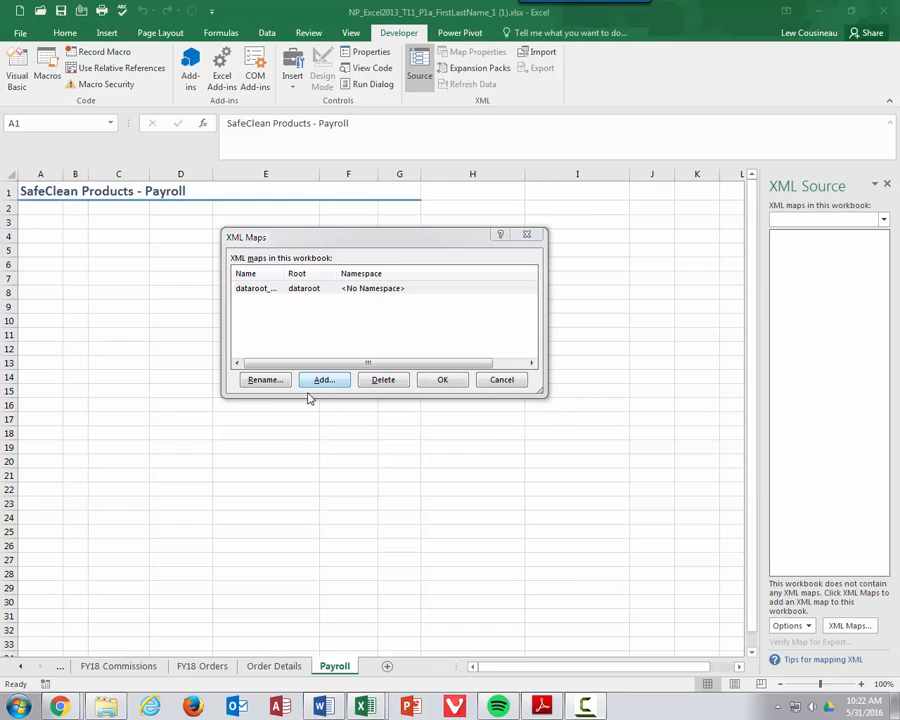
Step: Rename the new XML map as Payroll Information and apply the XML map settings
{"action": "left_click", "coordinate": [266, 380]}
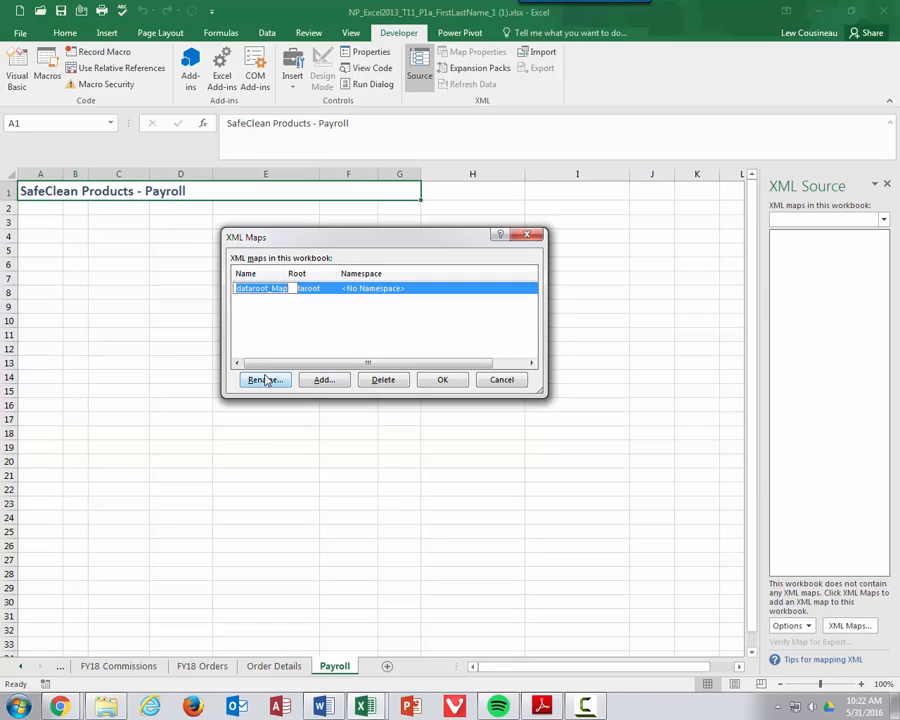
{"action": "left_click", "coordinate": [289, 288]}
{"action": "left_click_drag", "start_coordinate": [289, 288], "coordinate": [81, 290]}
{"action": "type", "text": "Payro"}
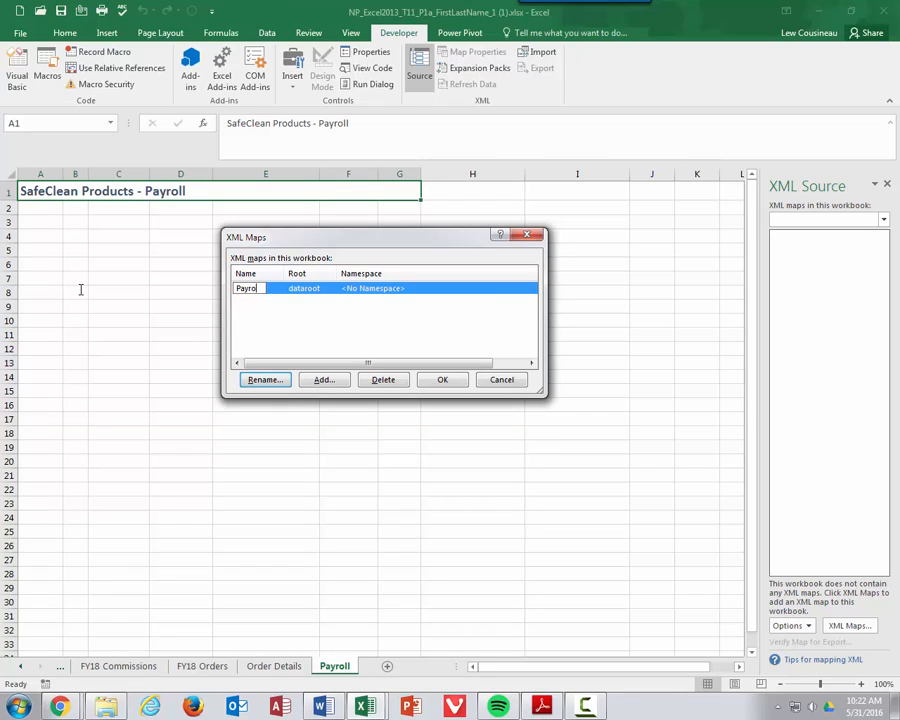
{"action": "type", "text": "ll Information"}
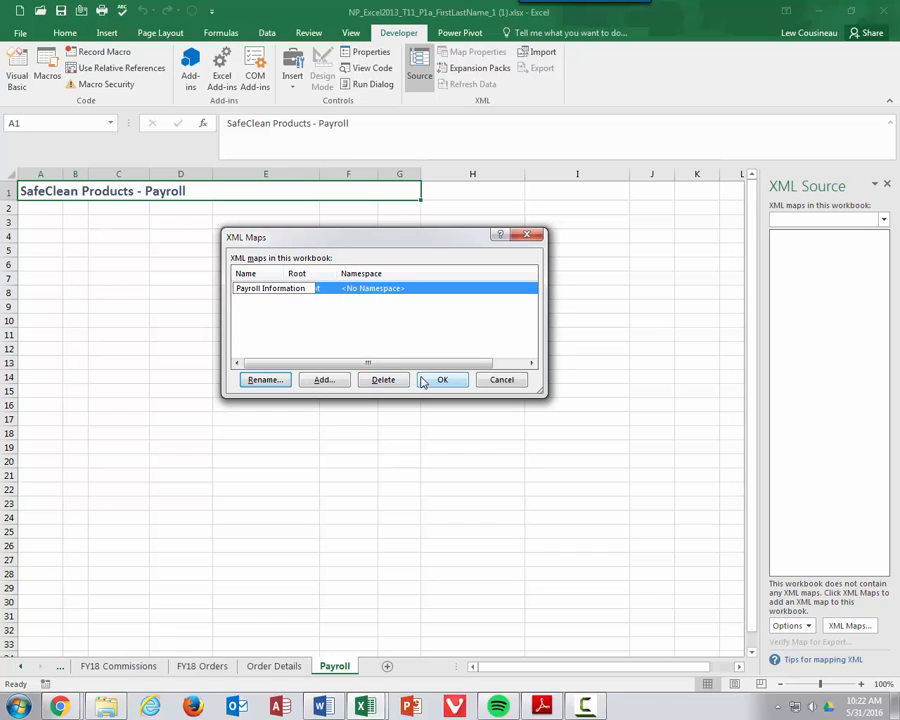
{"action": "left_click", "coordinate": [318, 339]}
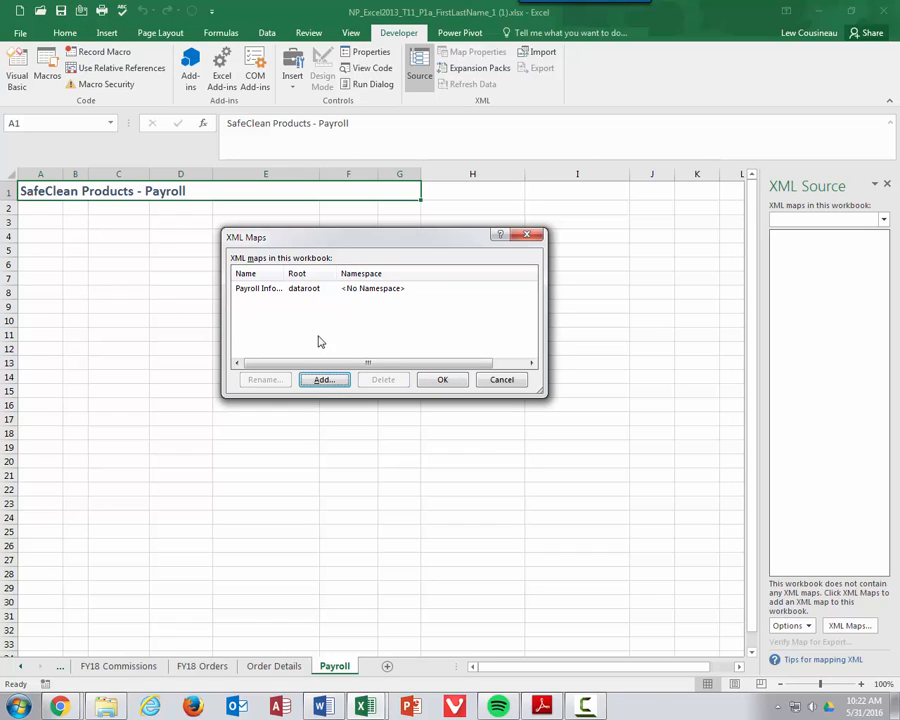
{"action": "left_click", "coordinate": [443, 382]}
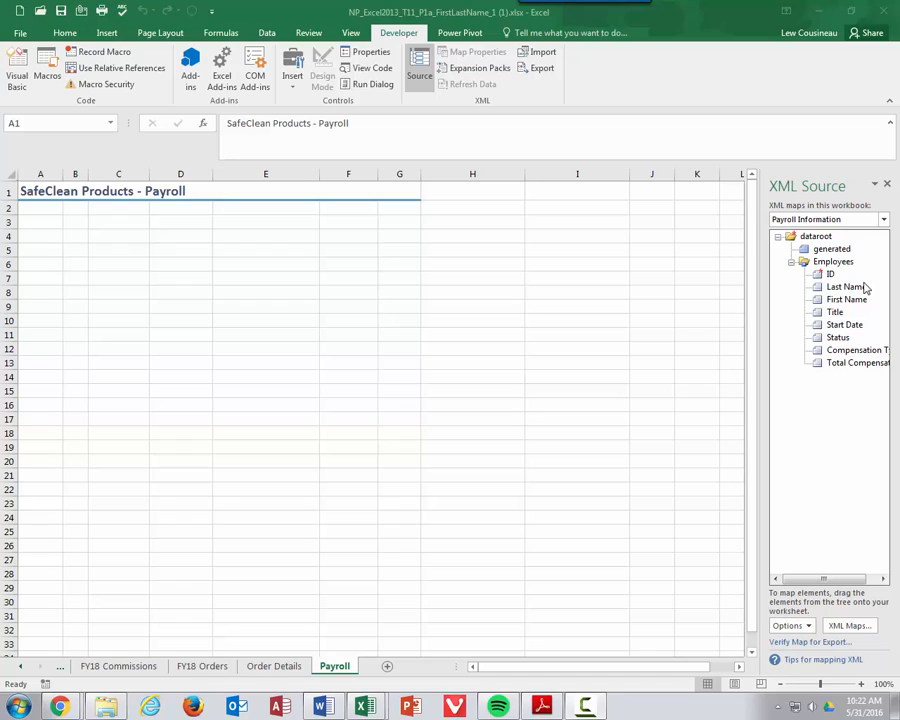
Step: Map the ID, Last Name, First Name and Title elements of the Payroll Information XML map to cells B4 through E4
{"action": "left_click", "coordinate": [830, 274]}
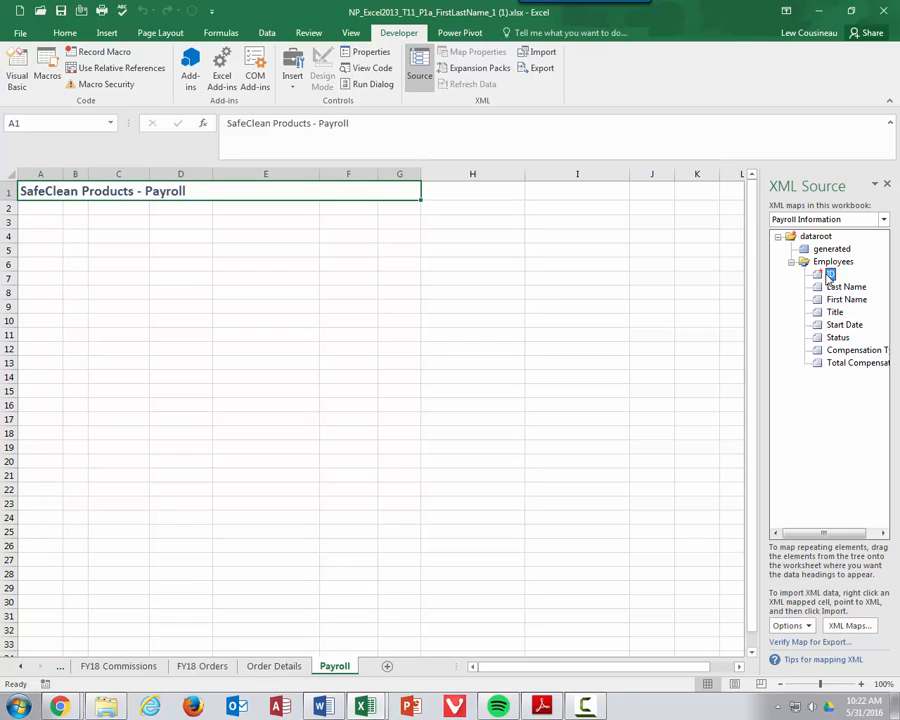
{"action": "left_click_drag", "start_coordinate": [828, 275], "coordinate": [80, 240]}
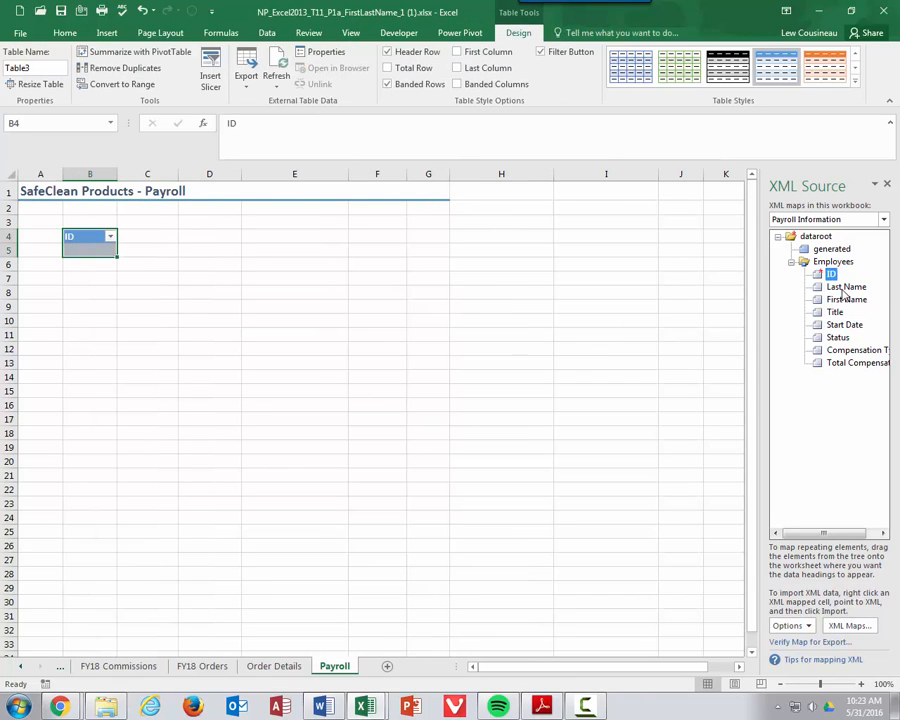
{"action": "left_click_drag", "start_coordinate": [845, 288], "coordinate": [148, 242]}
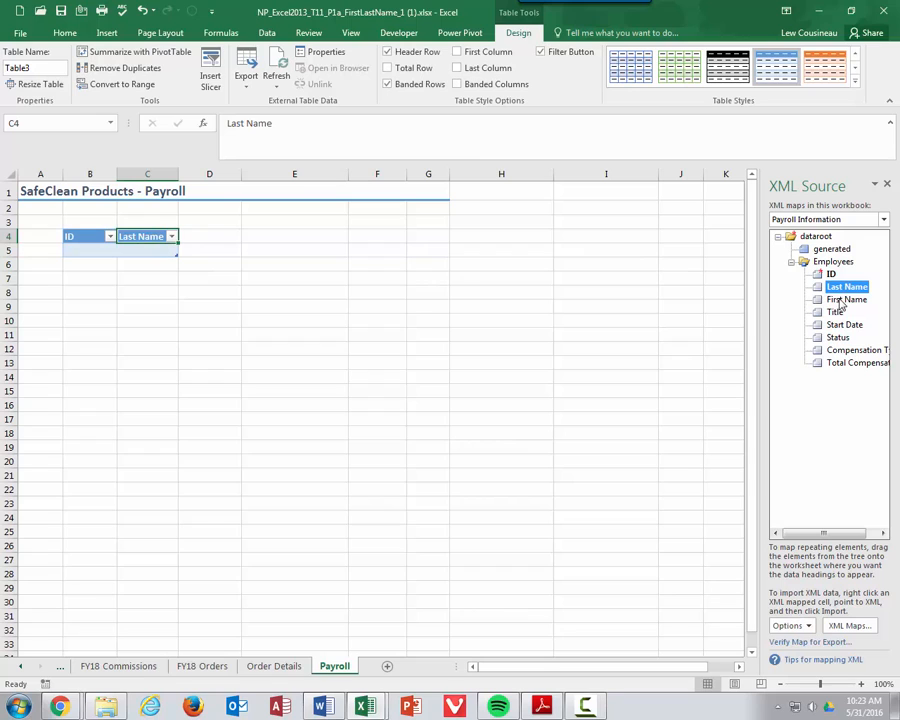
{"action": "left_click_drag", "start_coordinate": [843, 302], "coordinate": [208, 242]}
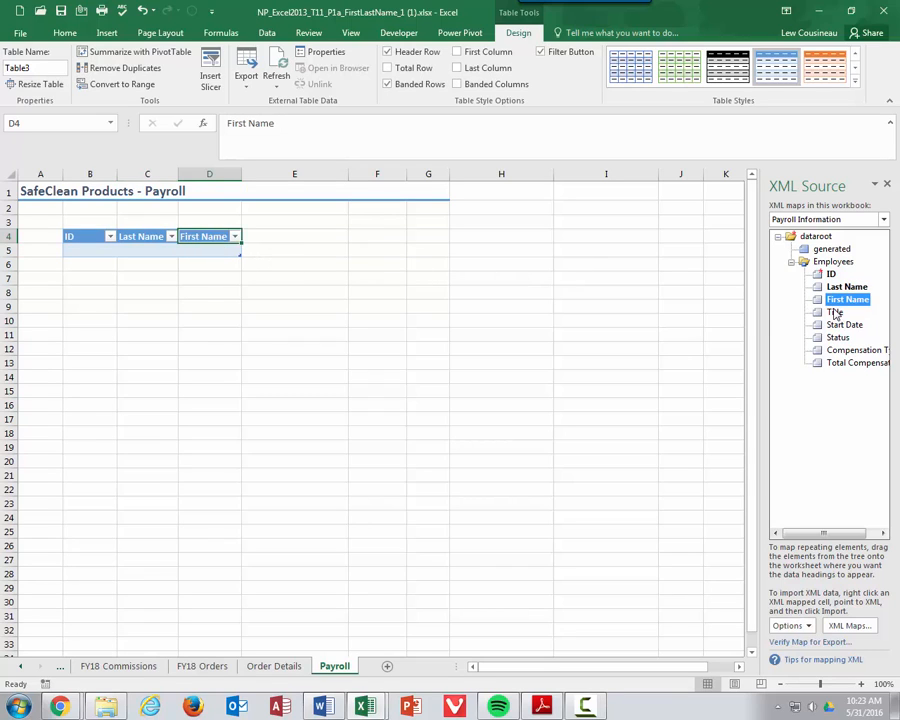
{"action": "left_click_drag", "start_coordinate": [835, 314], "coordinate": [280, 242]}
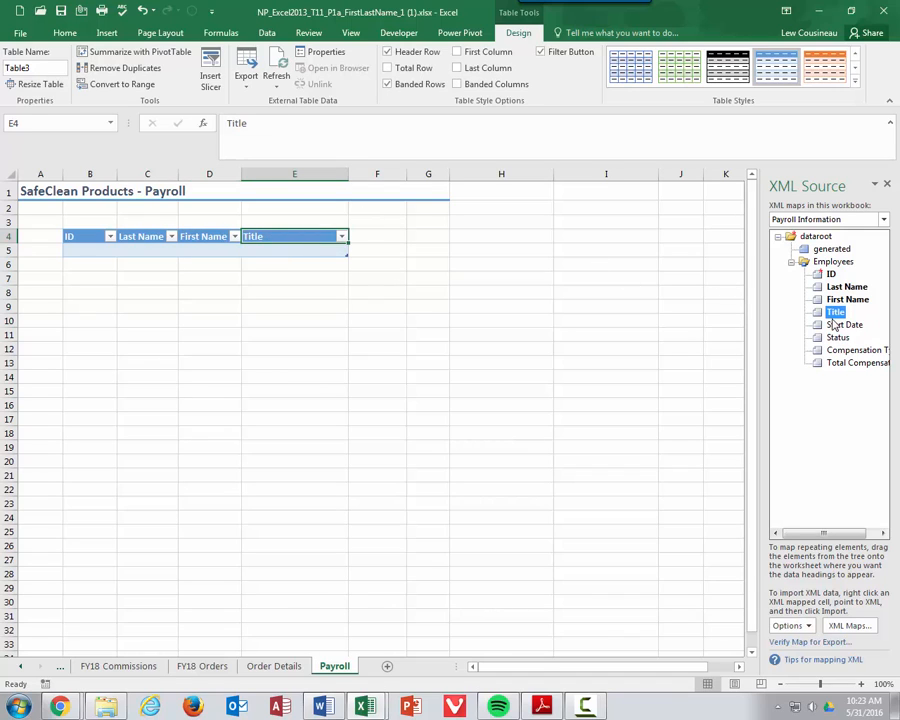
Step: Map the Start Date, Status, Compensation Type and Total Compensation elements to cells F4 through I4 on the Payroll sheet
{"action": "left_click_drag", "start_coordinate": [833, 326], "coordinate": [374, 245]}
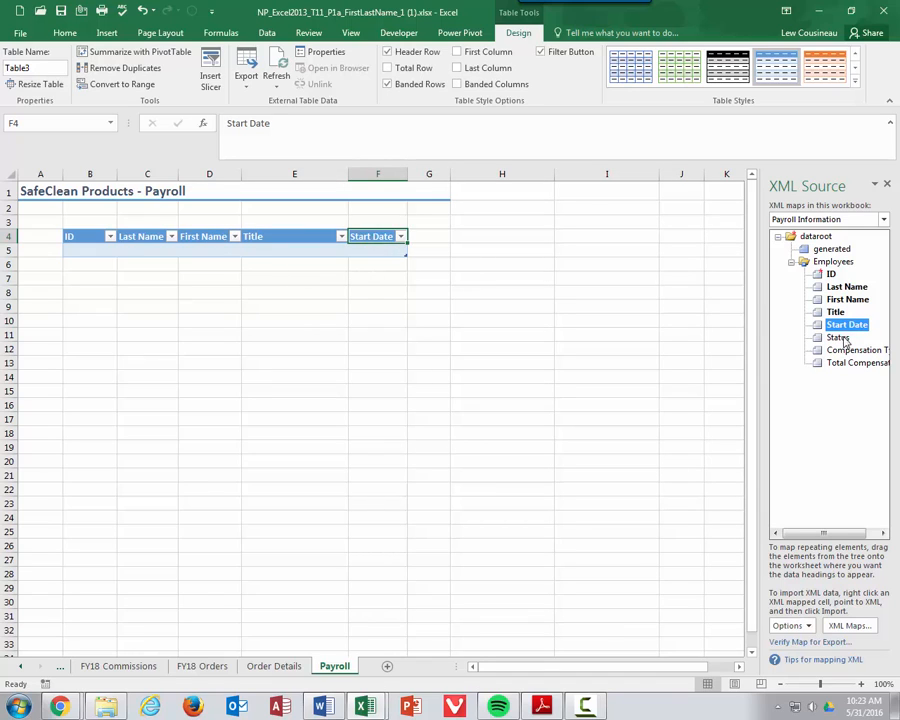
{"action": "left_click_drag", "start_coordinate": [846, 341], "coordinate": [434, 241]}
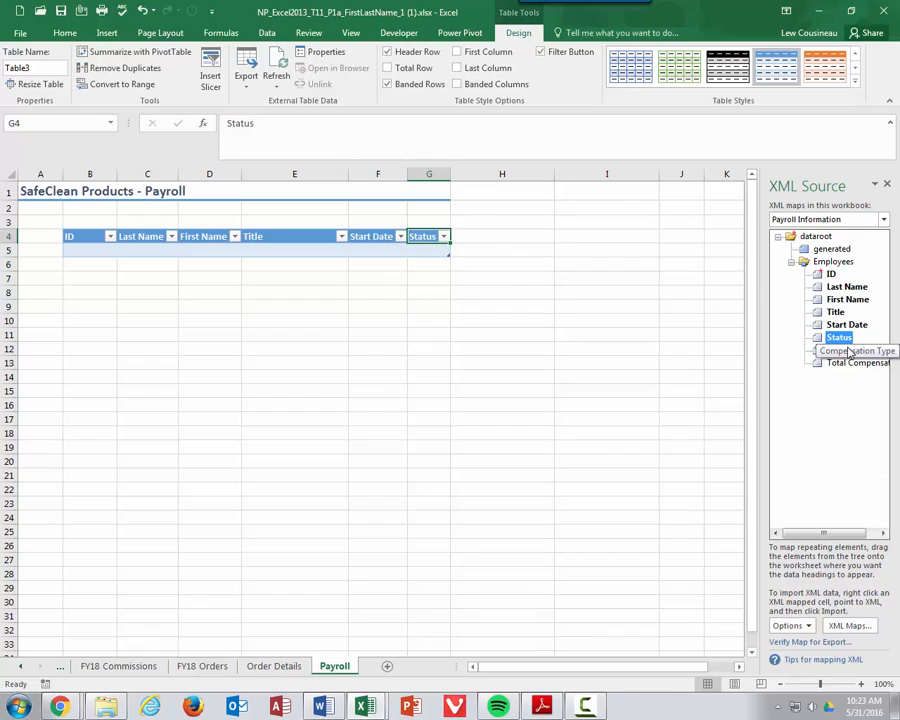
{"action": "left_click_drag", "start_coordinate": [850, 352], "coordinate": [476, 241]}
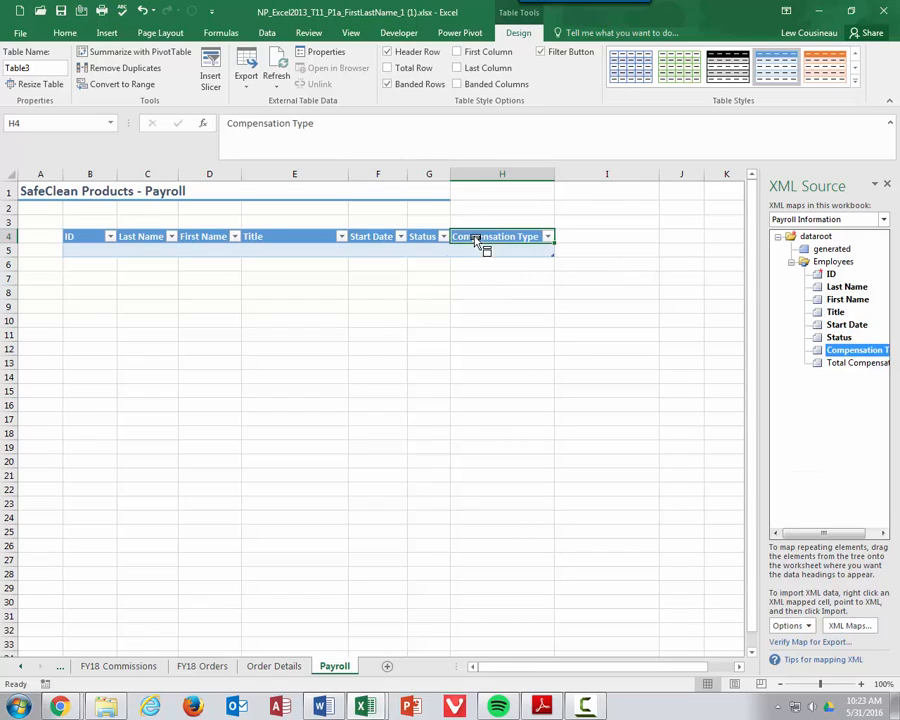
{"action": "left_click_drag", "start_coordinate": [846, 362], "coordinate": [572, 238]}
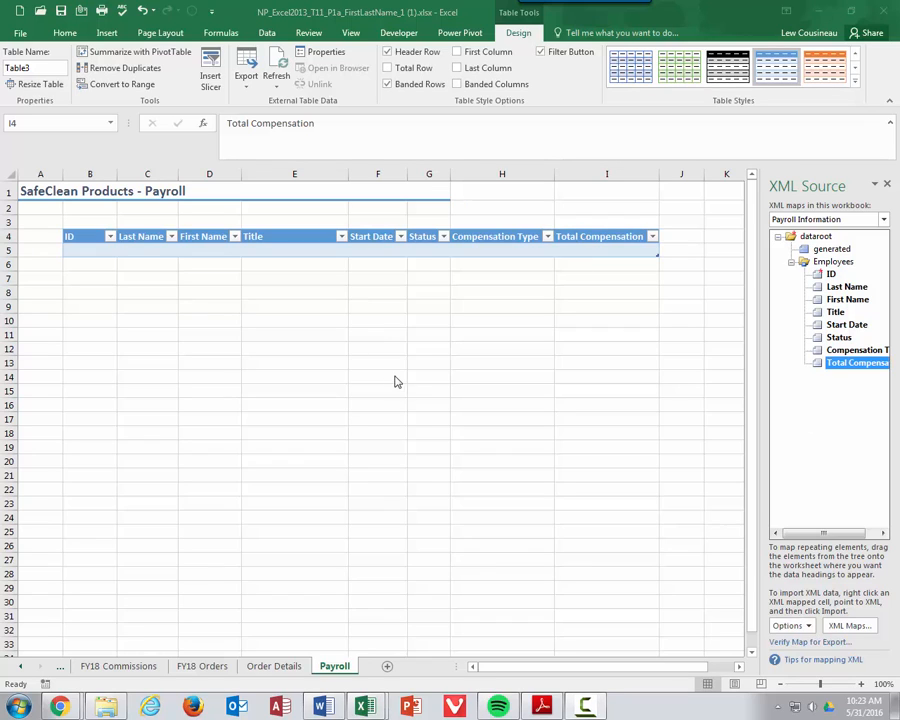
Step: Refresh the mapped table from cell B5 to load the employee XML data into the Payroll sheet
{"action": "left_click", "coordinate": [85, 250]}
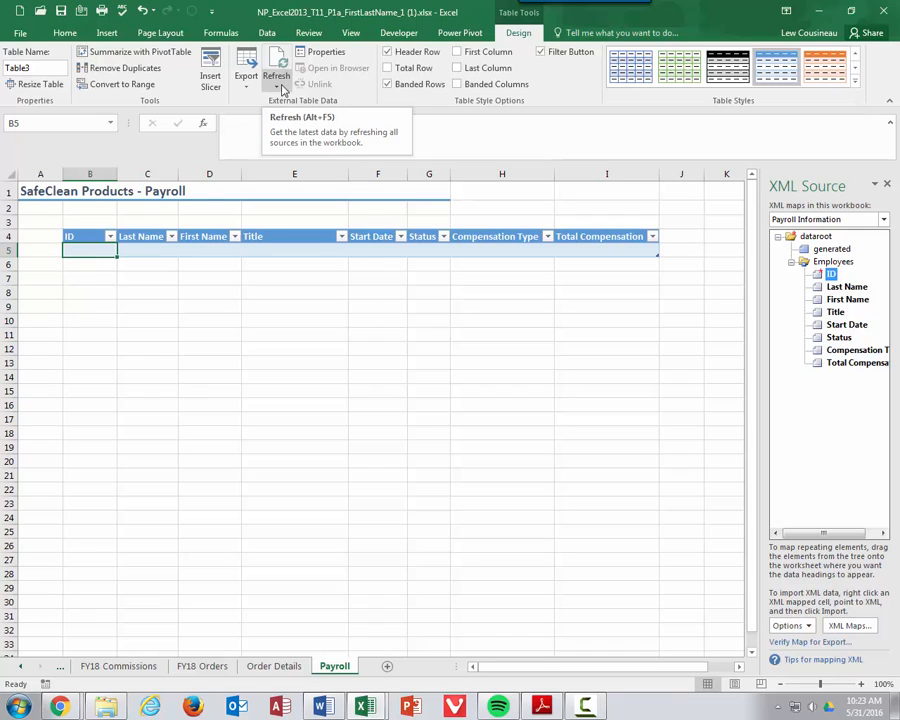
{"action": "left_click", "coordinate": [280, 88]}
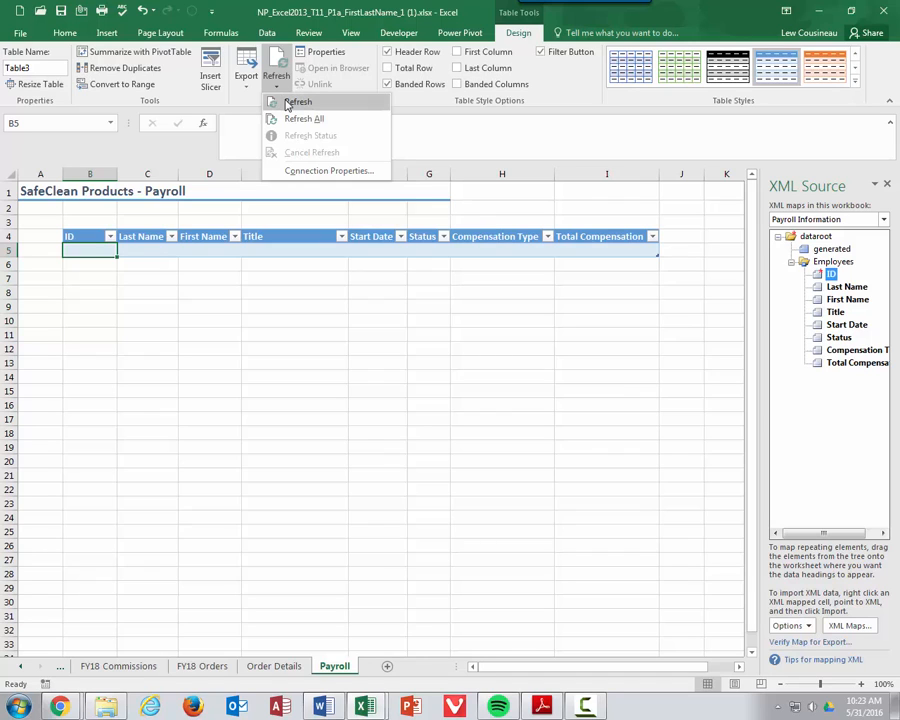
{"action": "left_click", "coordinate": [297, 102]}
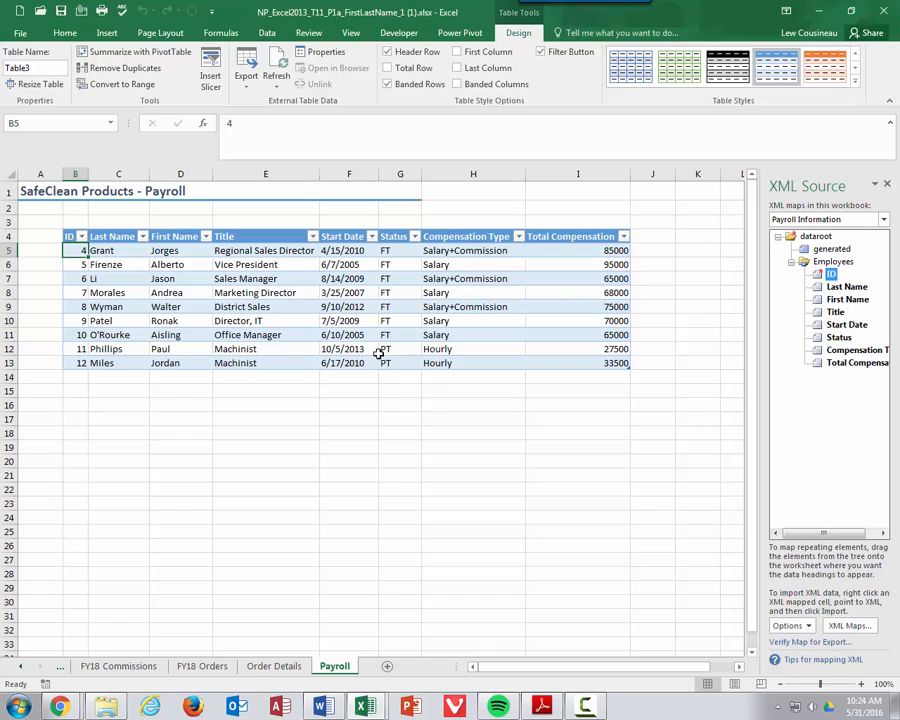
{"action": "left_click", "coordinate": [474, 337]}
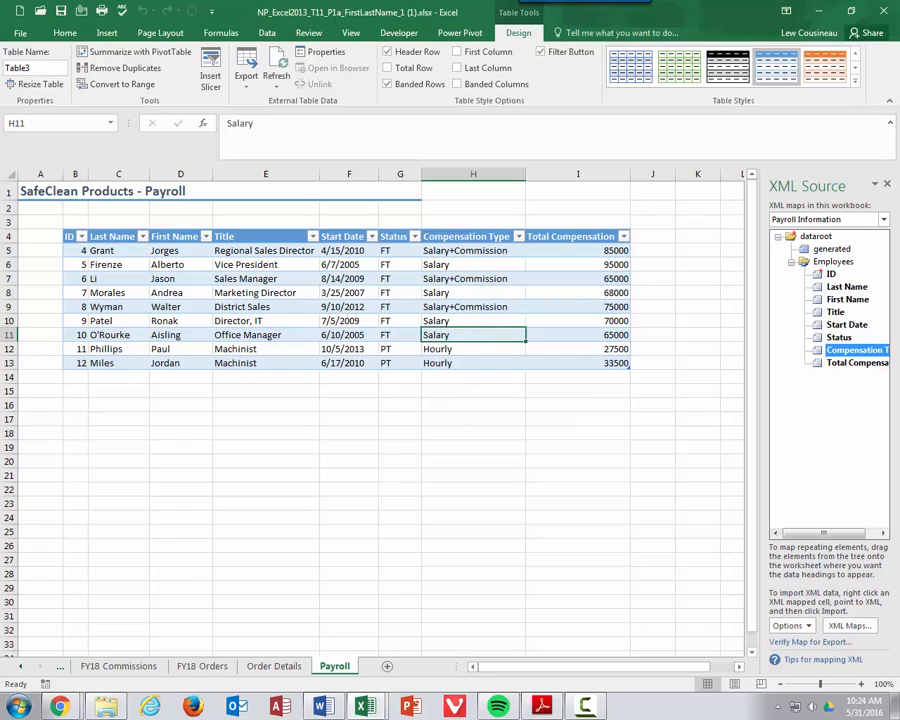